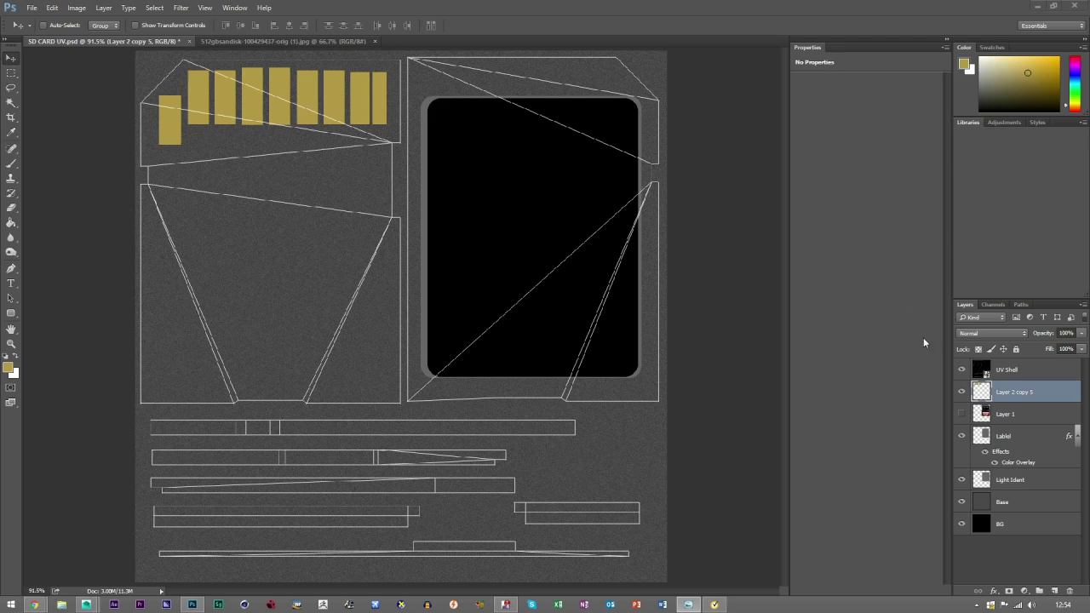
# - Duplicate the gold contact pads layer, Layer 2 copy 5
pyautogui.click(11, 344)
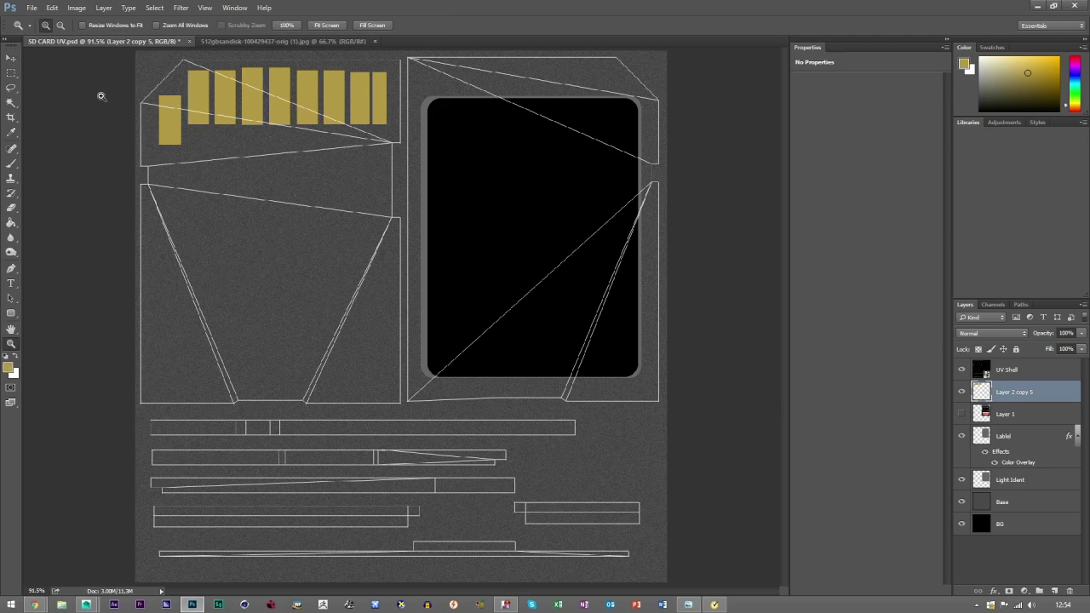
pyautogui.click(246, 124)
pyautogui.click(246, 125)
pyautogui.click(12, 58)
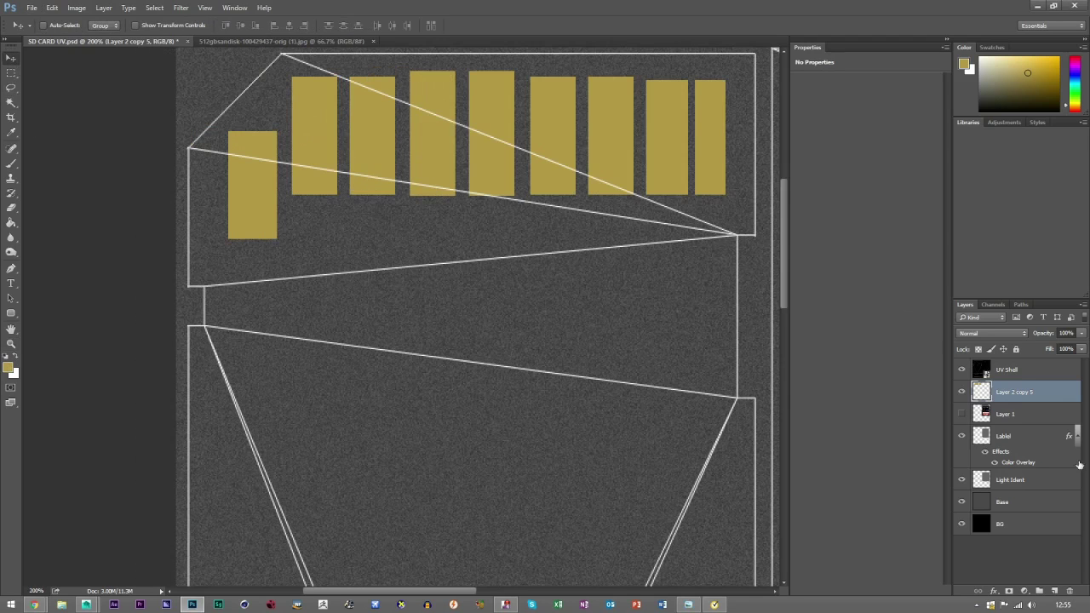
pyautogui.click(961, 413)
pyautogui.hotkey('ctrl', 'j')
# - Add a 4 px outside stroke to the gold pads on Layer 2 copy 5
pyautogui.doubleClick(1064, 415)
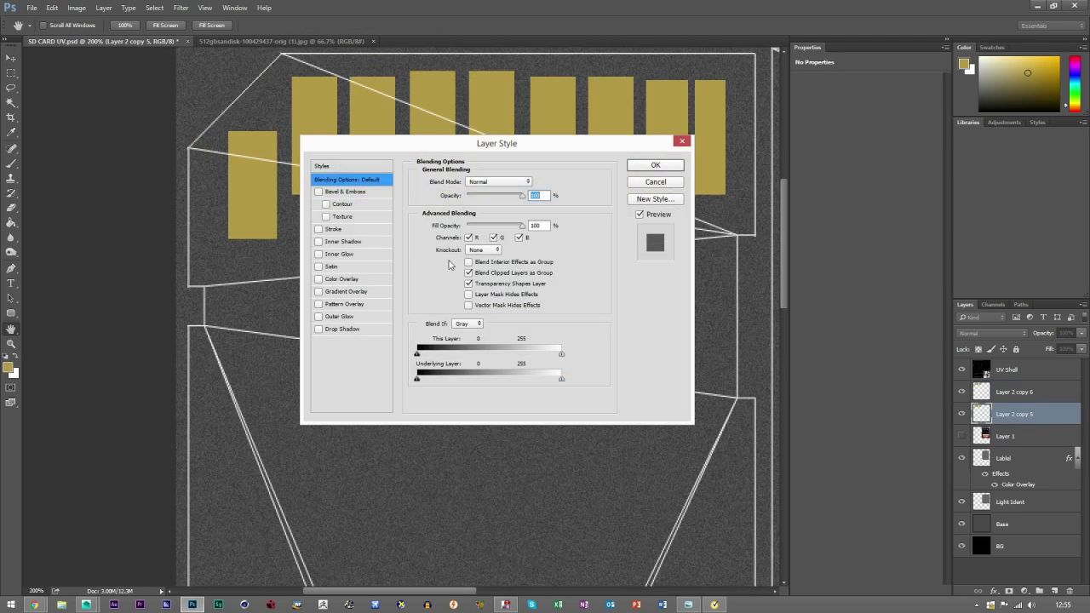
pyautogui.click(337, 230)
pyautogui.click(474, 197)
pyautogui.click(470, 201)
pyautogui.click(456, 183)
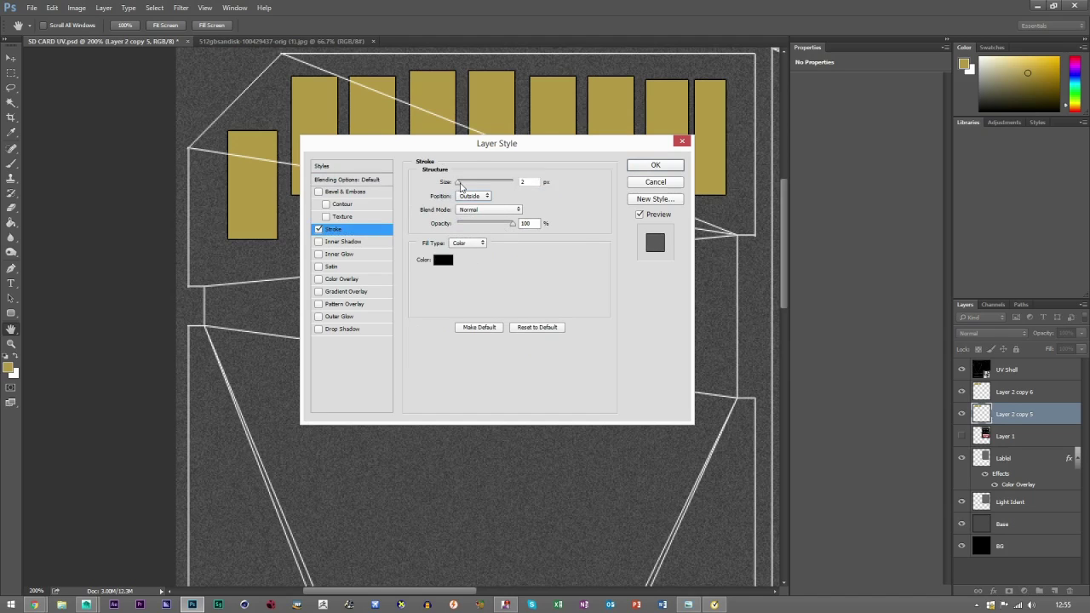
pyautogui.moveTo(455, 183)
pyautogui.mouseDown()
pyautogui.moveTo(458, 194)
pyautogui.moveTo(466, 186)
pyautogui.mouseUp()
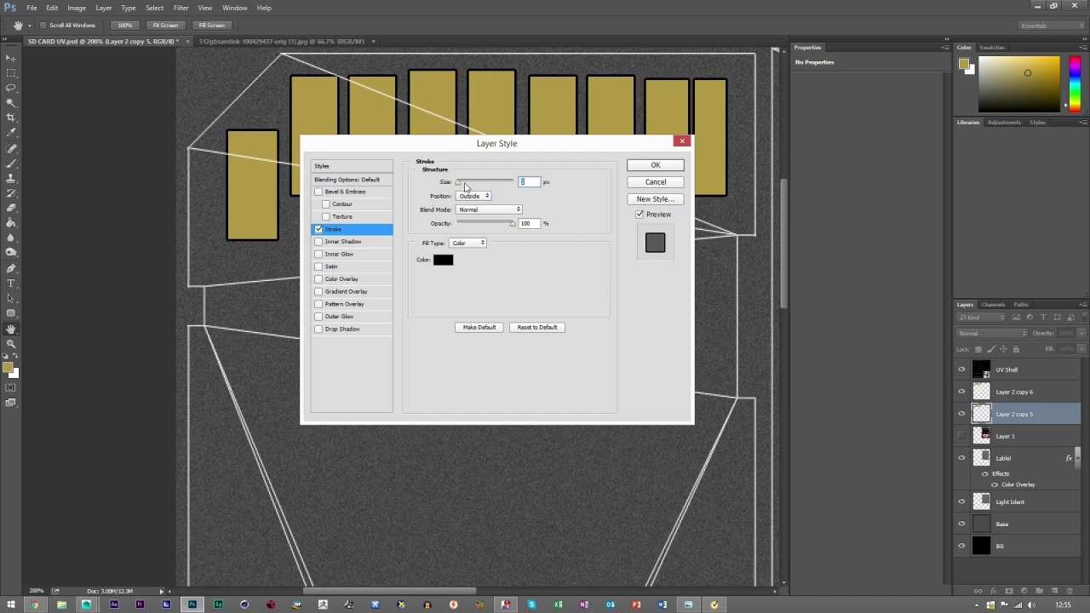
pyautogui.write('4')
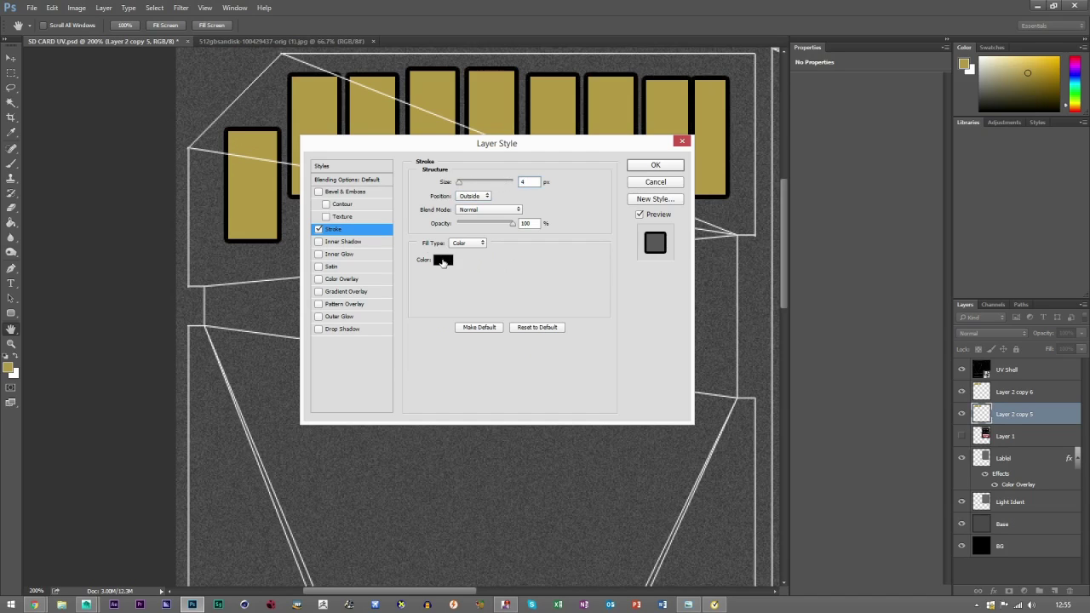
pyautogui.click(656, 164)
# - Add a Color Overlay to Layer 2 copy 5 in grey 686868 sampled from the label border, and copy the hex code
pyautogui.press('h')
pyautogui.moveTo(565, 331); pyautogui.dragTo(233, 363)
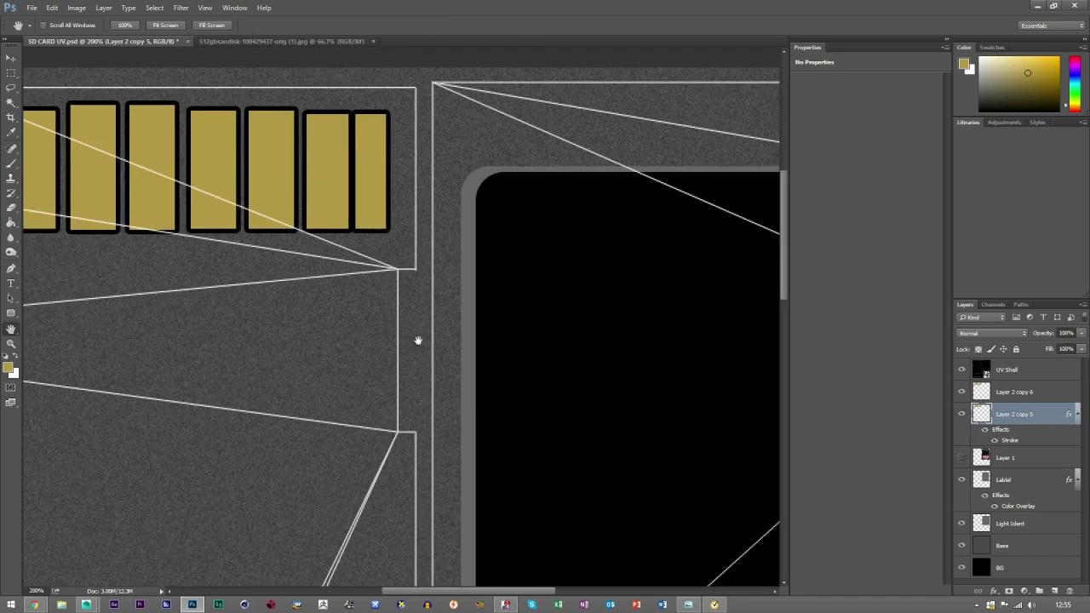
pyautogui.moveTo(418, 341); pyautogui.dragTo(314, 330)
pyautogui.doubleClick(1054, 413)
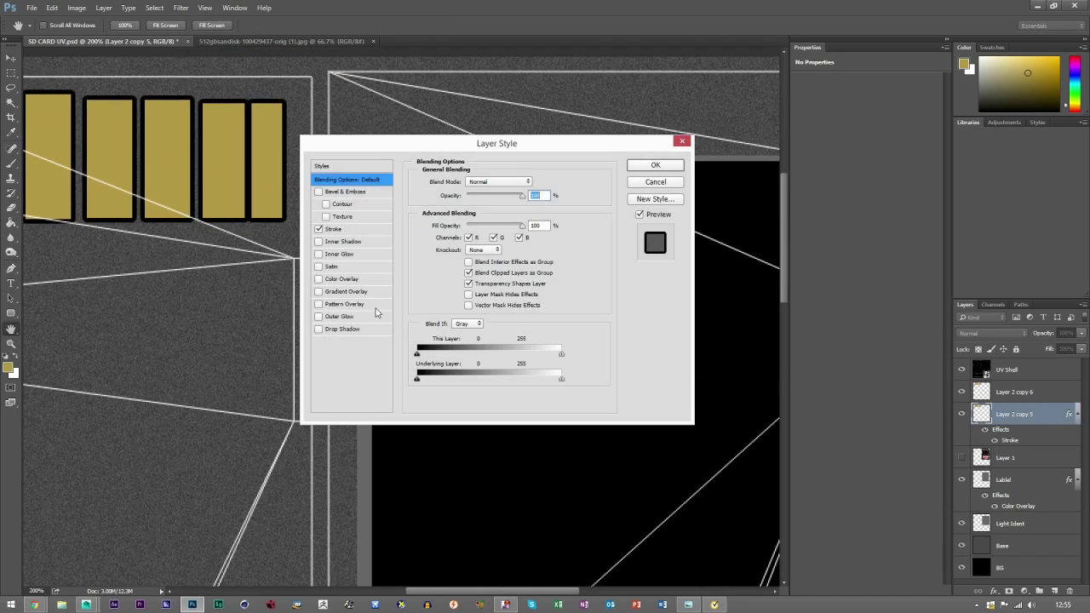
pyautogui.click(332, 279)
pyautogui.click(529, 182)
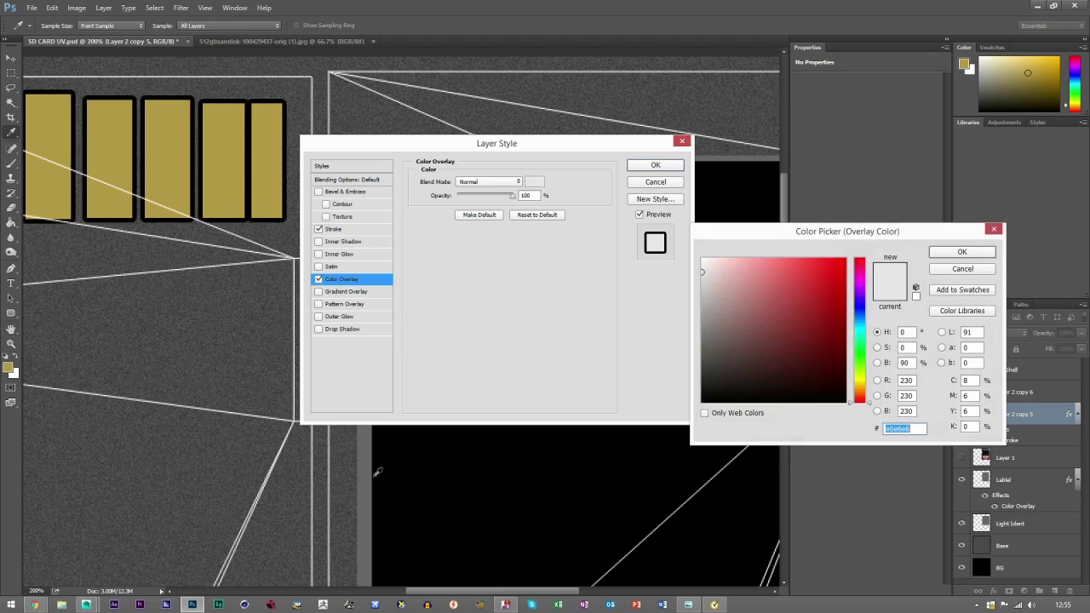
pyautogui.click(369, 458)
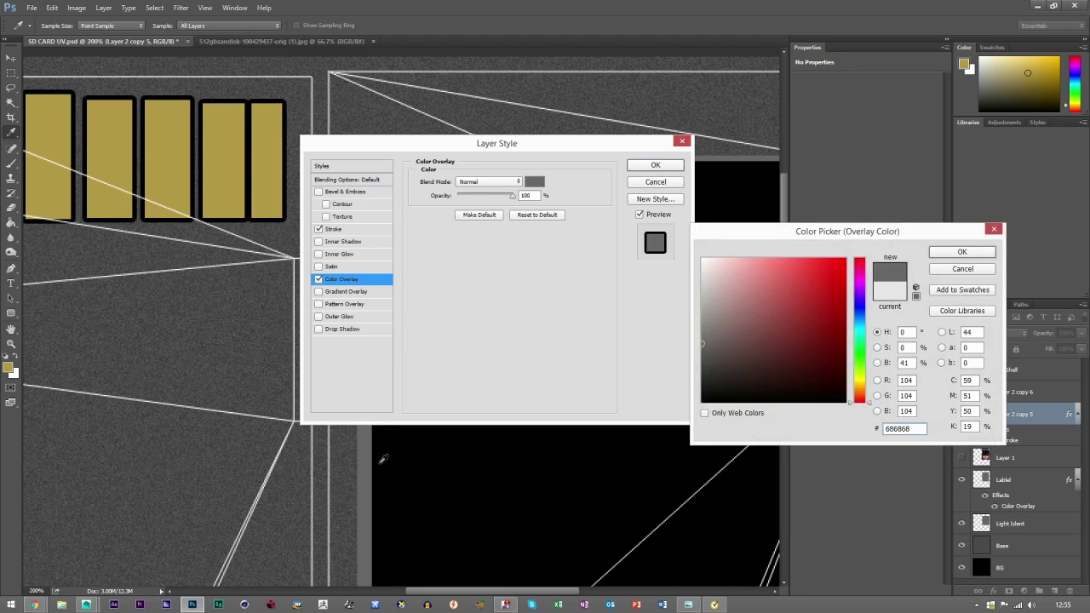
pyautogui.moveTo(923, 430); pyautogui.dragTo(835, 429)
pyautogui.hotkey('ctrl', 'c')
pyautogui.click(961, 252)
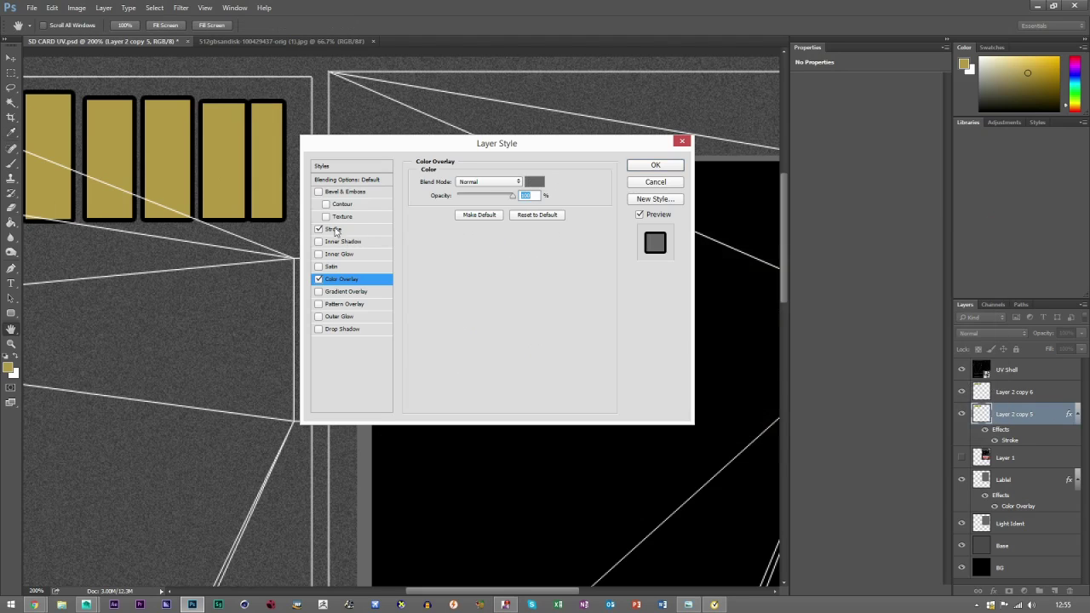
# - Set the Layer 2 copy 5 stroke colour to 686868, apply the layer style and collapse the layer's effects list
pyautogui.click(332, 229)
pyautogui.click(443, 258)
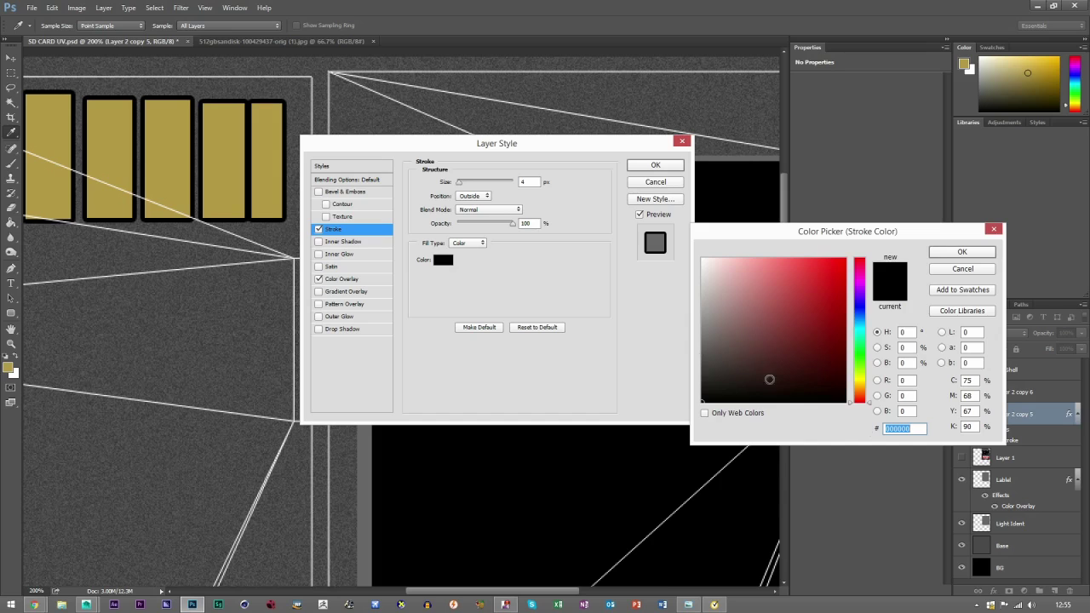
pyautogui.hotkey('ctrl', 'v')
pyautogui.click(971, 255)
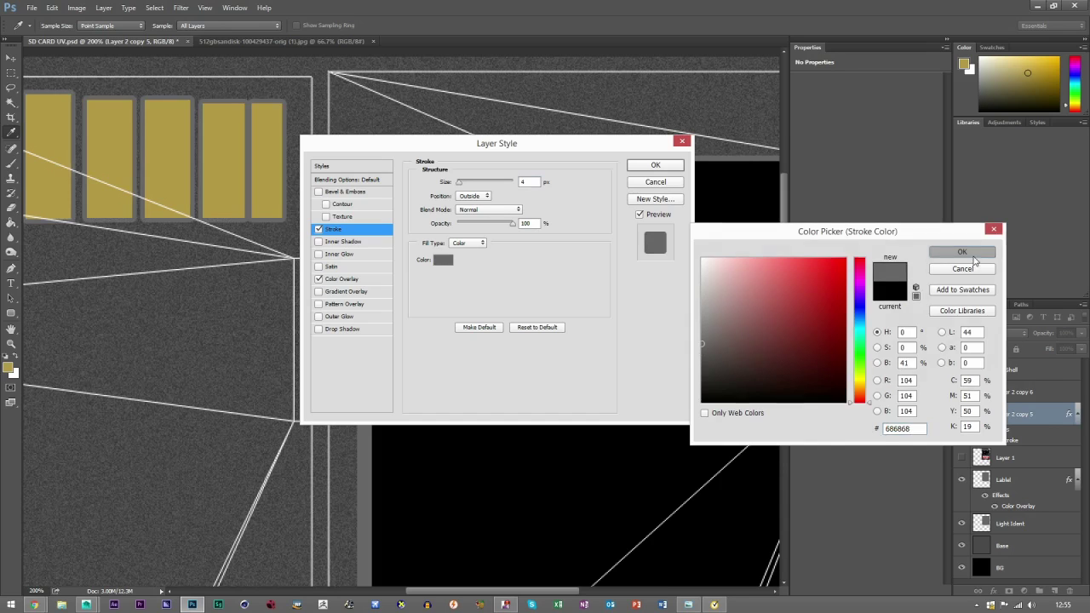
pyautogui.click(656, 165)
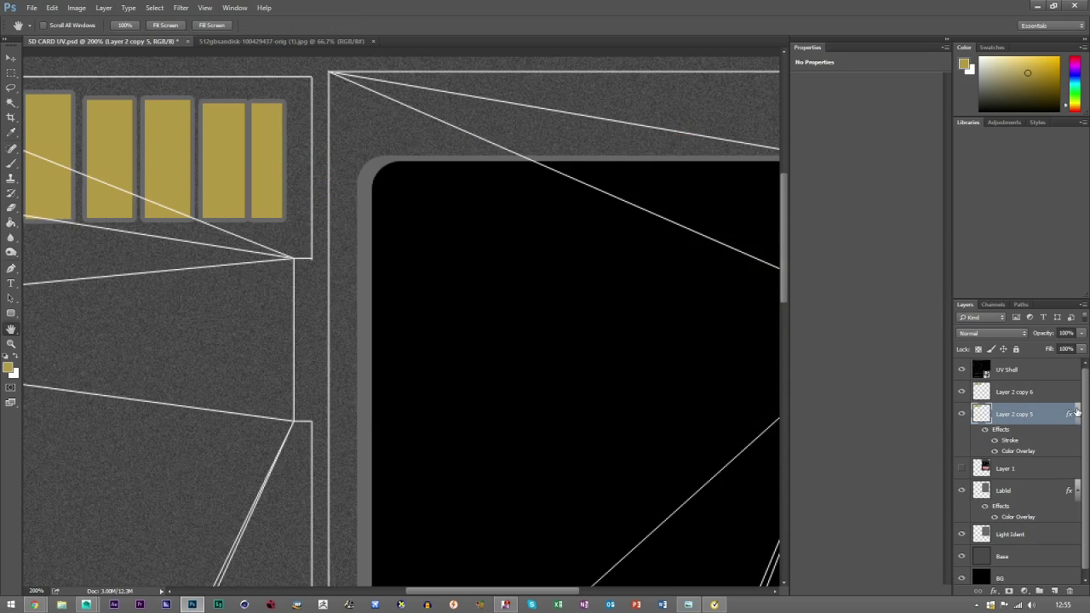
pyautogui.click(1077, 412)
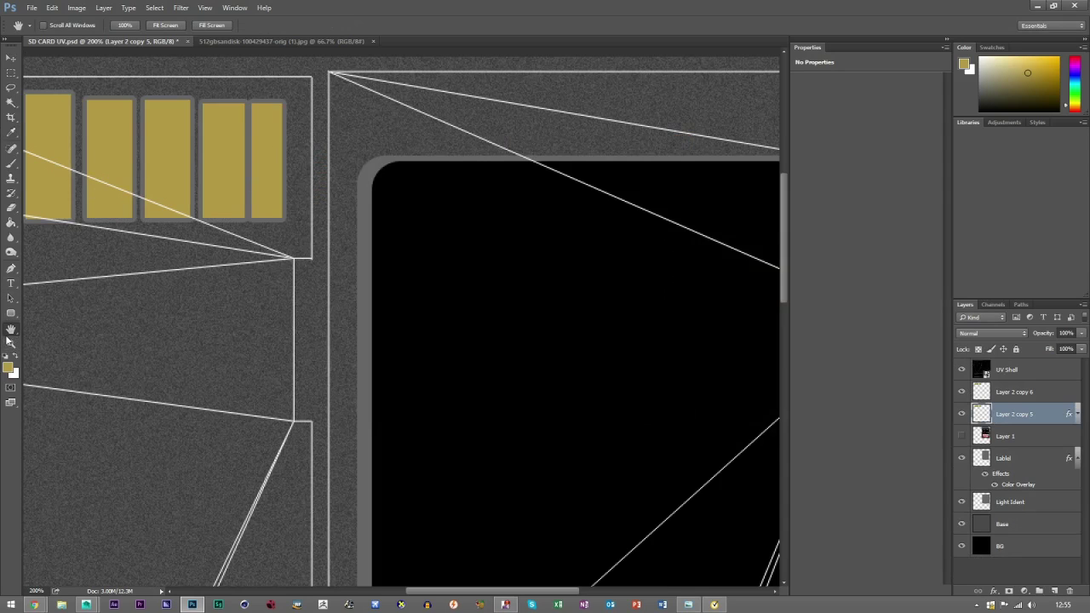
# - Show the reference card image on Layer 1 and move that layer above the gold contact pad layers
pyautogui.moveTo(398, 336); pyautogui.dragTo(191, 233)
pyautogui.click(977, 436)
pyautogui.click(967, 436)
pyautogui.click(967, 436)
pyautogui.click(967, 436)
pyautogui.click(967, 436)
pyautogui.click(967, 436)
pyautogui.moveTo(361, 344); pyautogui.dragTo(409, 351)
pyautogui.scroll(-5, 410, 351)
pyautogui.hscroll(2, 409, 351)
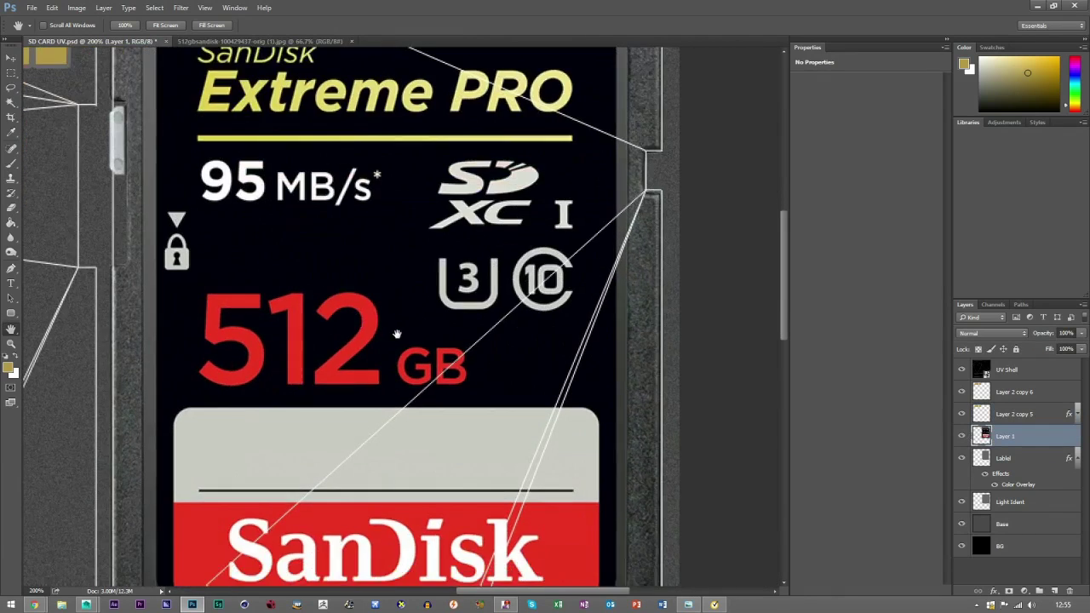
pyautogui.scroll(6, 451, 230)
pyautogui.hscroll(-1, 451, 230)
pyautogui.press('v')
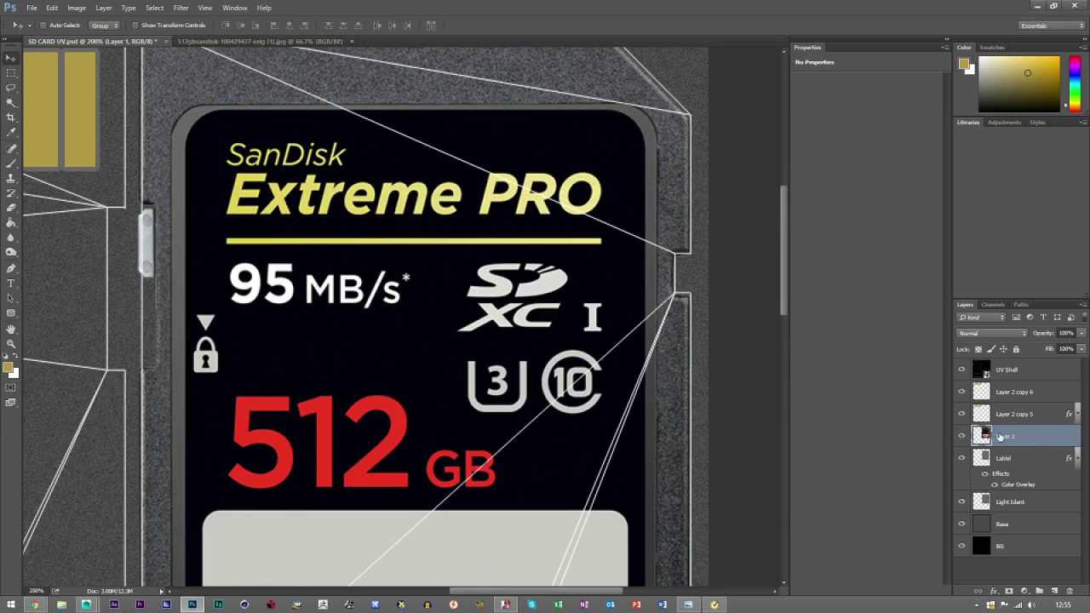
pyautogui.moveTo(1002, 436); pyautogui.dragTo(1009, 399)
# - Group the layers from Layer 2 copy 6 down to Base and name the group Diffuse
pyautogui.keyDown('shift'); pyautogui.click(1010, 504); pyautogui.keyUp('shift')
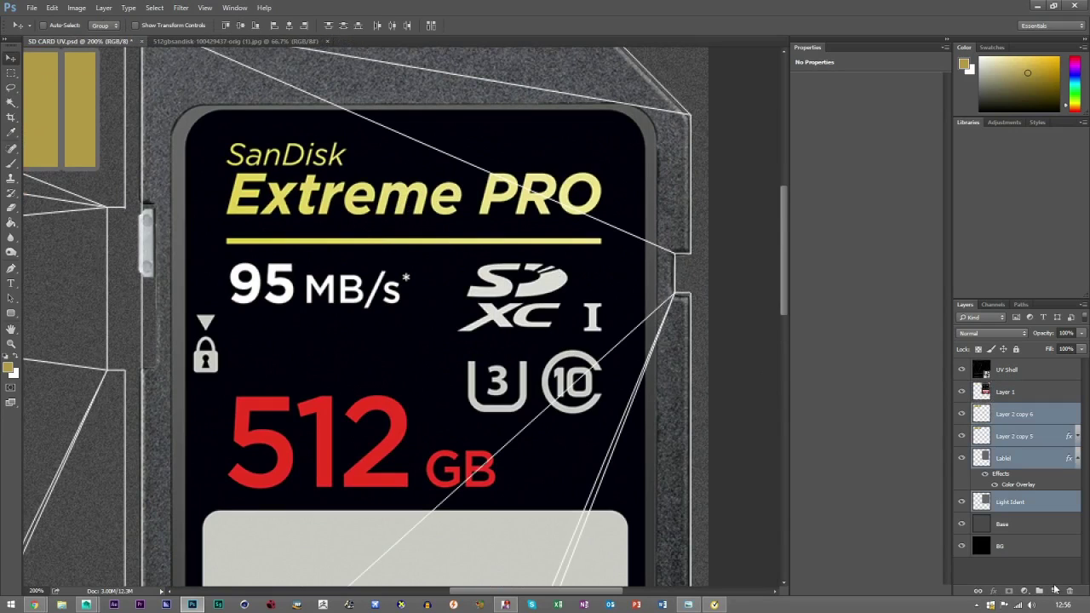
pyautogui.keyDown('shift'); pyautogui.click(1019, 524); pyautogui.keyUp('shift')
pyautogui.hotkey('ctrl', 'g')
pyautogui.doubleClick(1006, 411)
pyautogui.write('Diffuse')
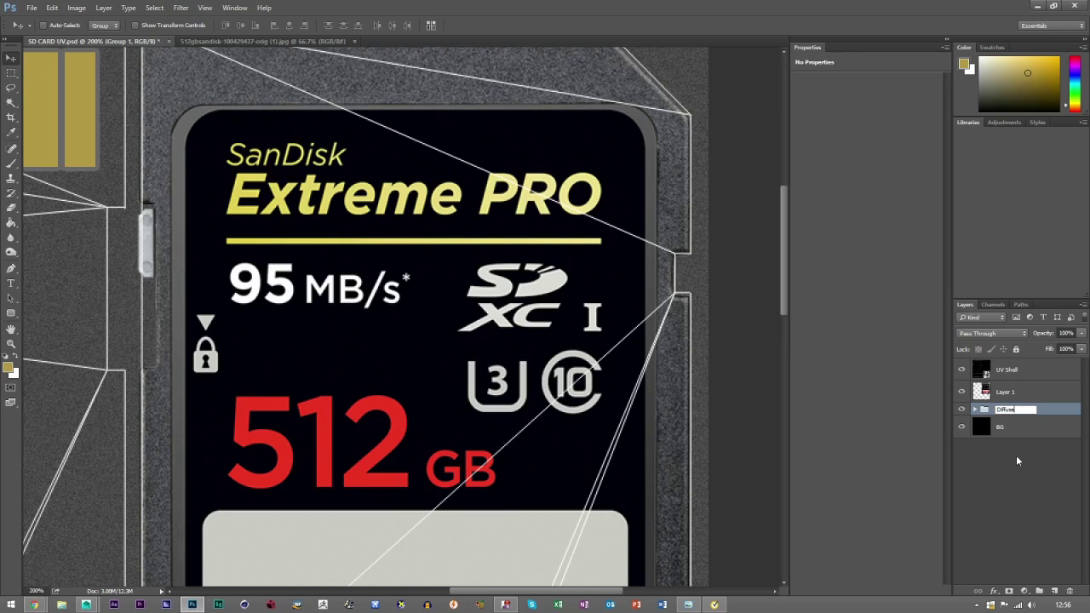
pyautogui.press('Return')
# - Create a new empty layer directly above the Layer 1 reference image
pyautogui.click(1003, 393)
pyautogui.scroll(-1, 482, 262)
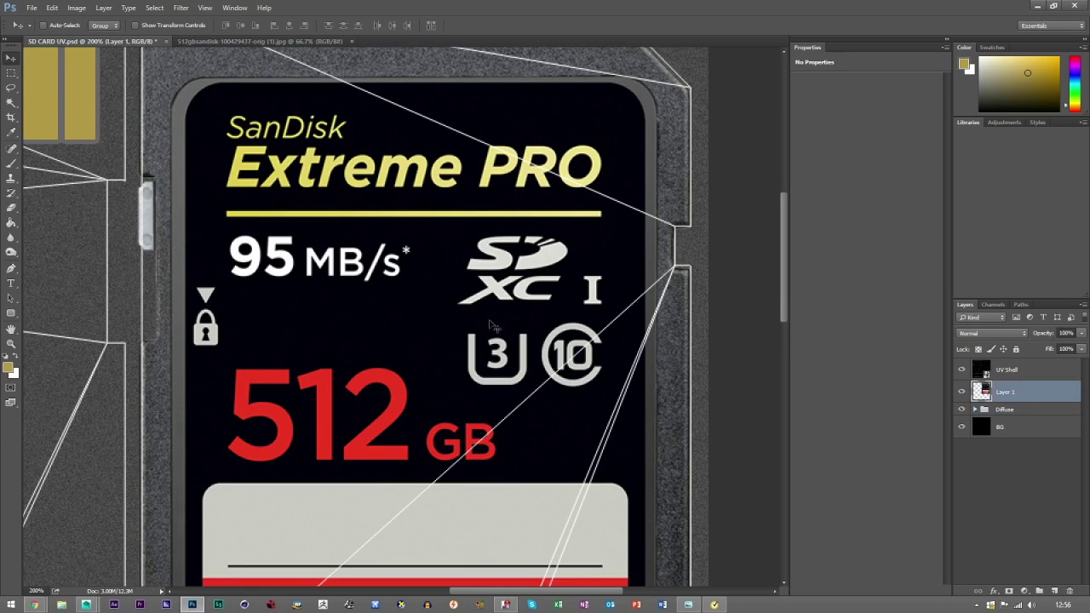
pyautogui.click(1027, 456)
pyautogui.click(1011, 394)
pyautogui.click(1055, 590)
# - Select the yellow Extreme PRO lettering and the line beneath it on Layer 1 with the Magic Wand
pyautogui.click(11, 103)
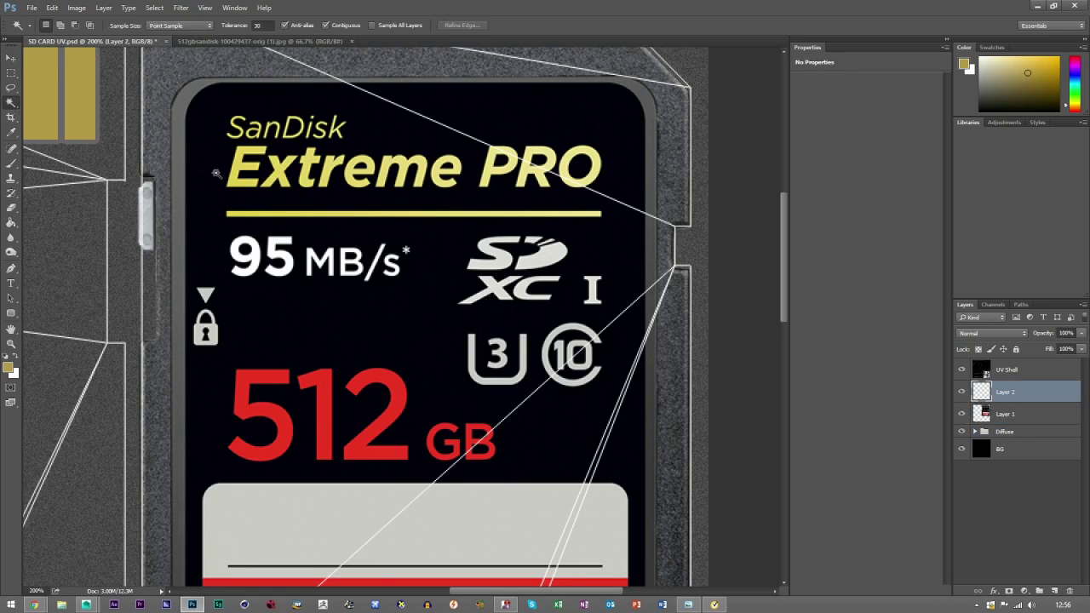
pyautogui.click(1006, 409)
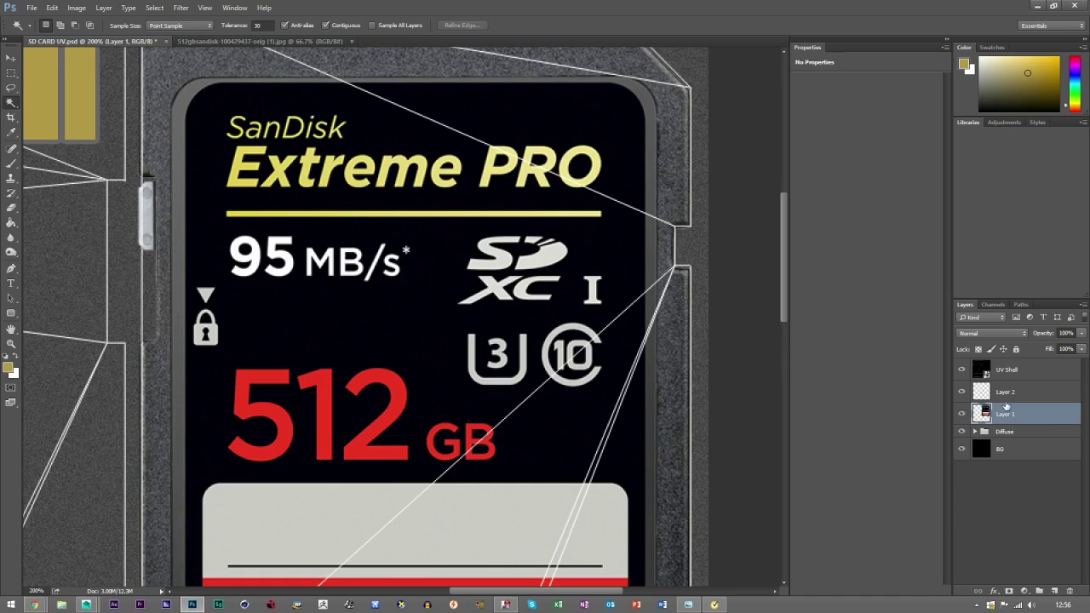
pyautogui.click(243, 155)
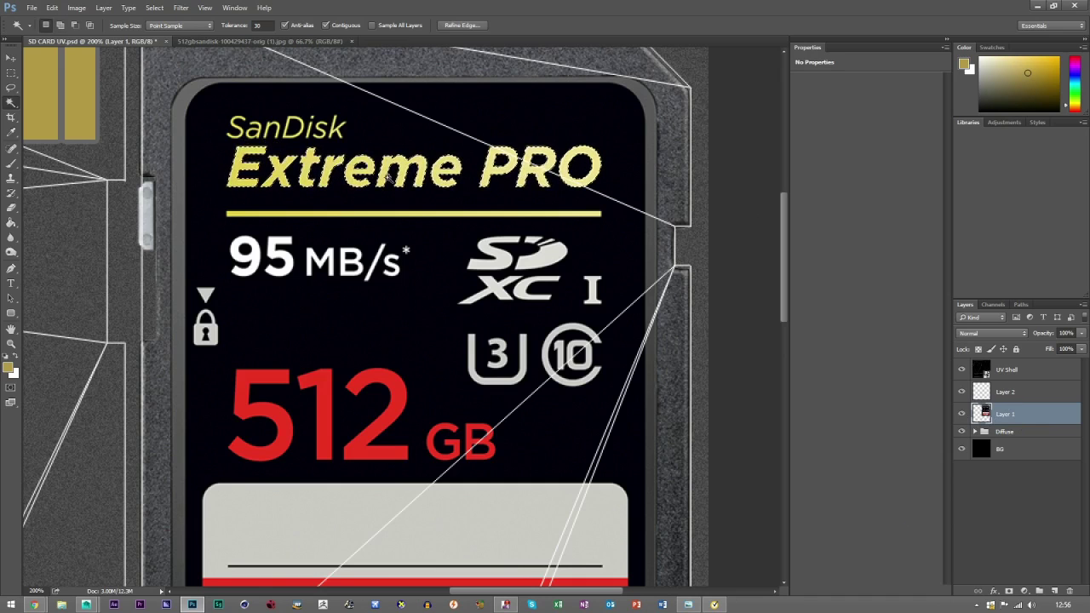
pyautogui.press('shift')
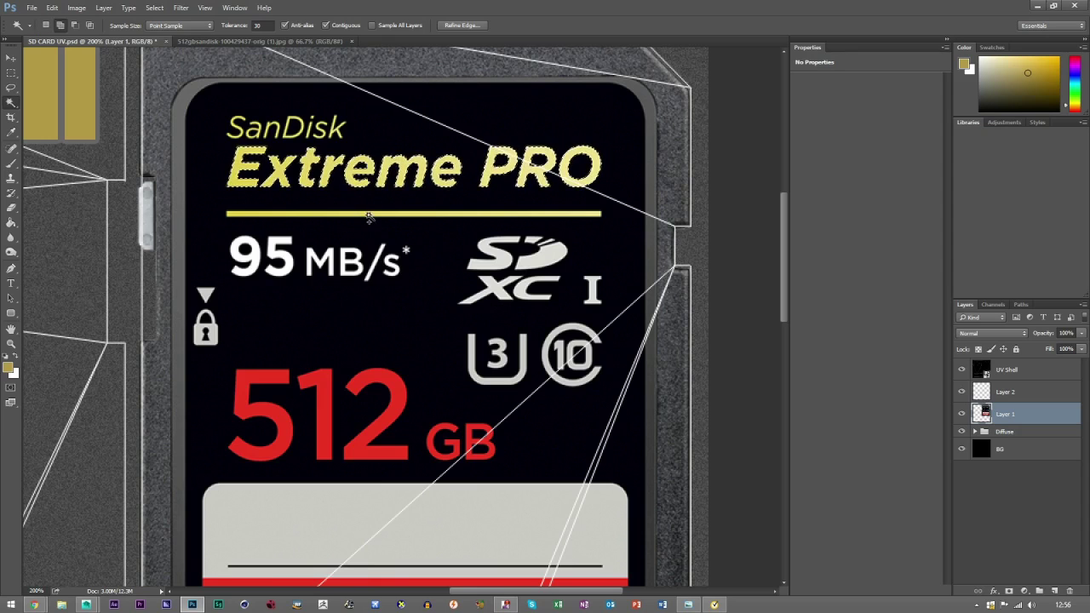
pyautogui.keyDown('shift'); pyautogui.click(368, 214); pyautogui.keyUp('shift')
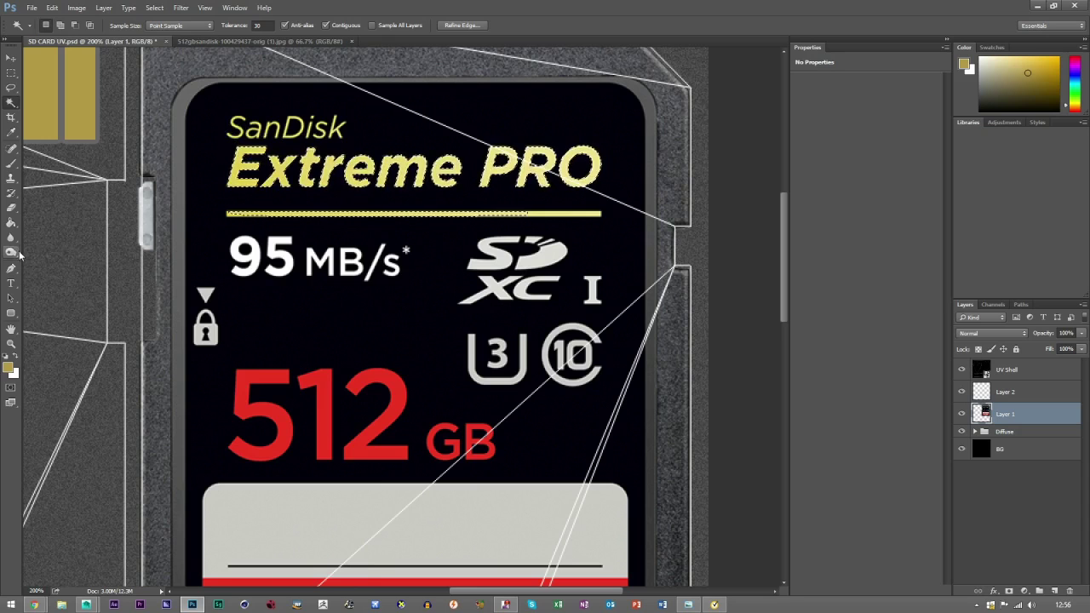
# - Set the foreground colour to red, fill the selected lettering and line on Layer 2, and deselect
pyautogui.click(9, 368)
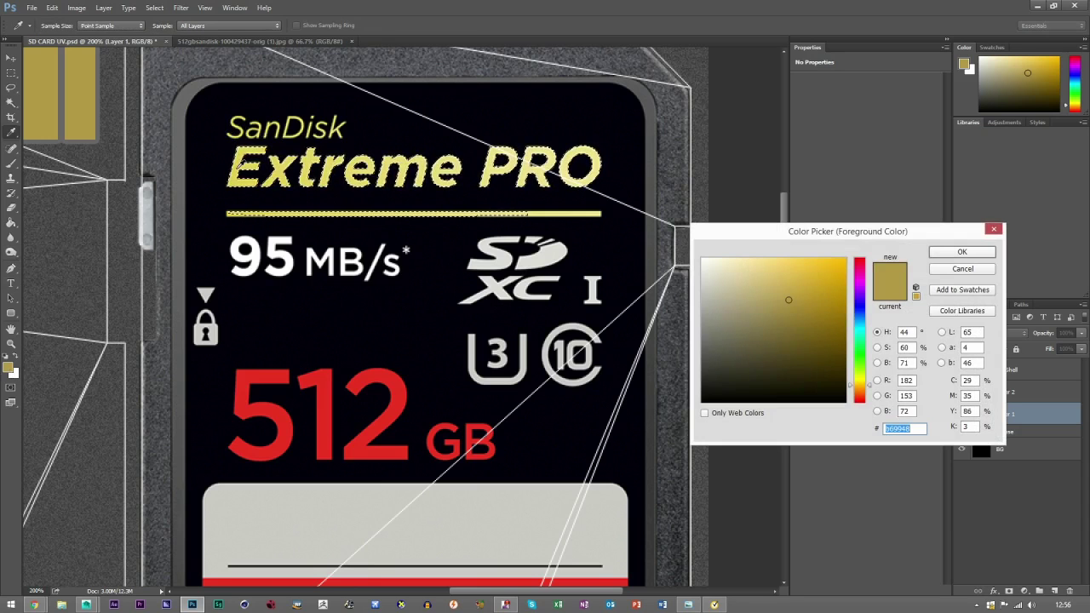
pyautogui.click(859, 280)
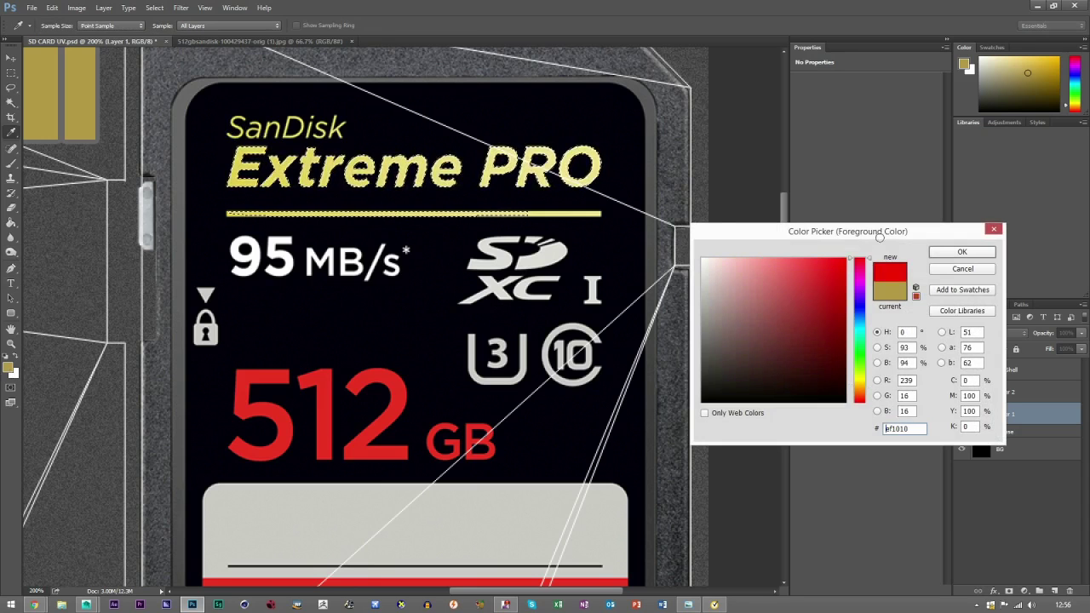
pyautogui.click(961, 252)
pyautogui.click(11, 222)
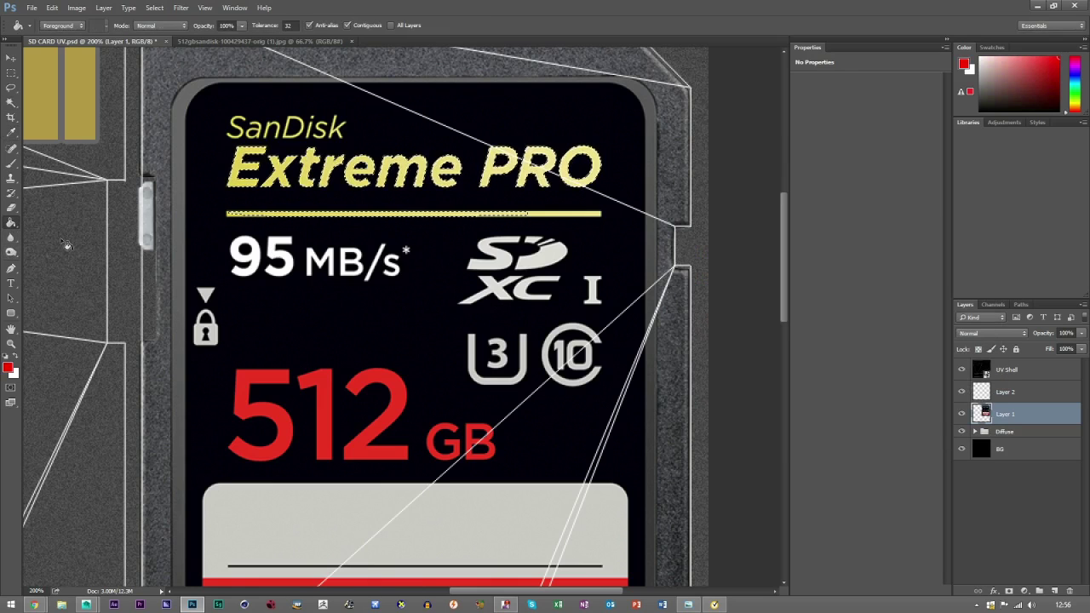
pyautogui.click(1015, 394)
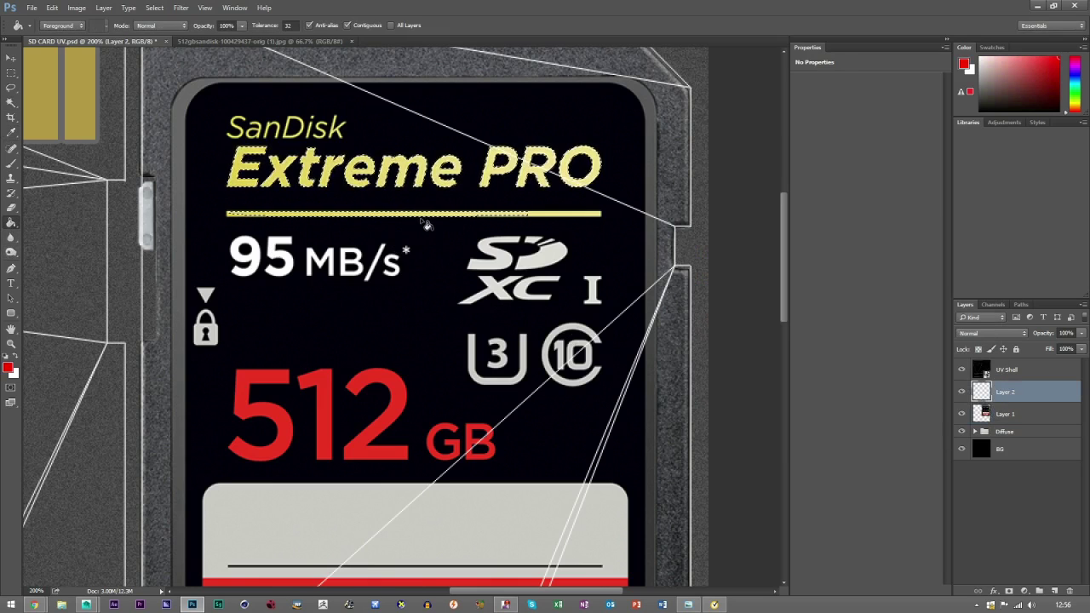
pyautogui.click(10, 73)
pyautogui.hotkey('ctrl', 'd')
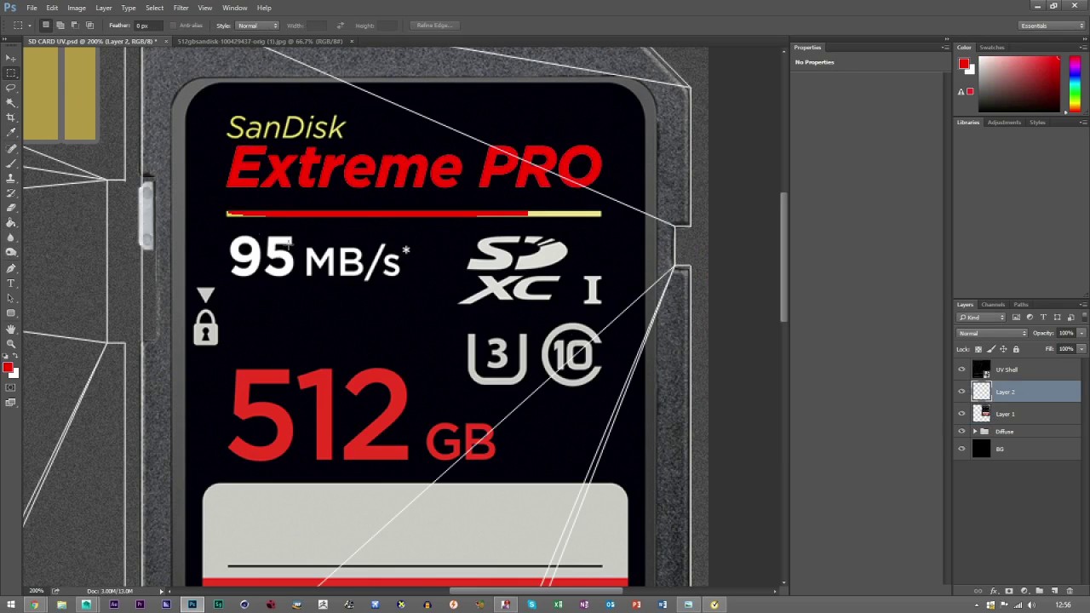
# - Hide Layer 1 and fill the jagged left end of the underline with red using a rectangular selection, then deselect
pyautogui.click(963, 415)
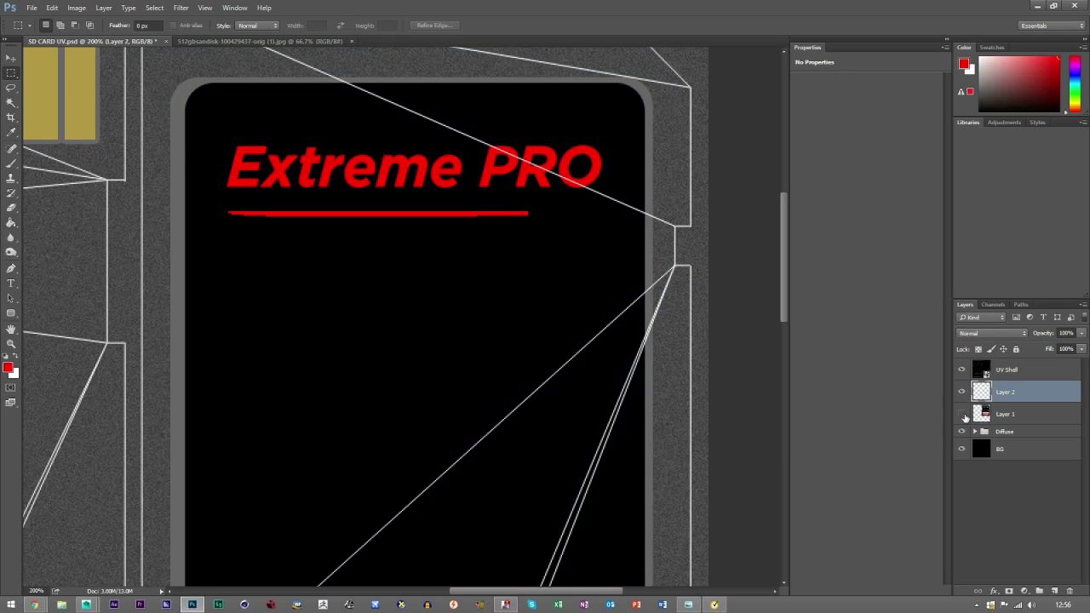
pyautogui.click(11, 343)
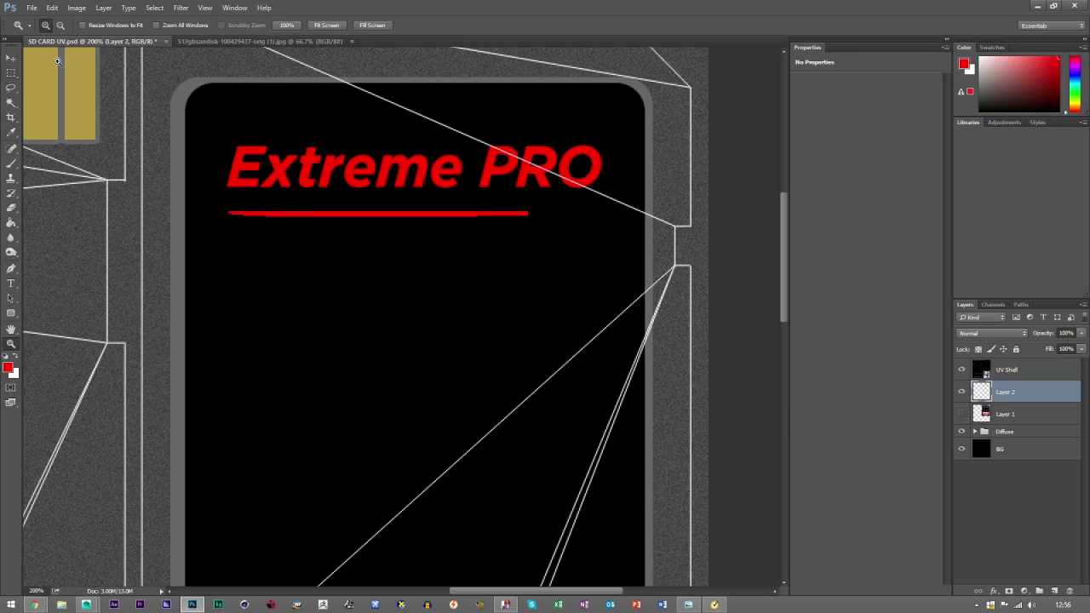
pyautogui.click(212, 214)
pyautogui.click(284, 212)
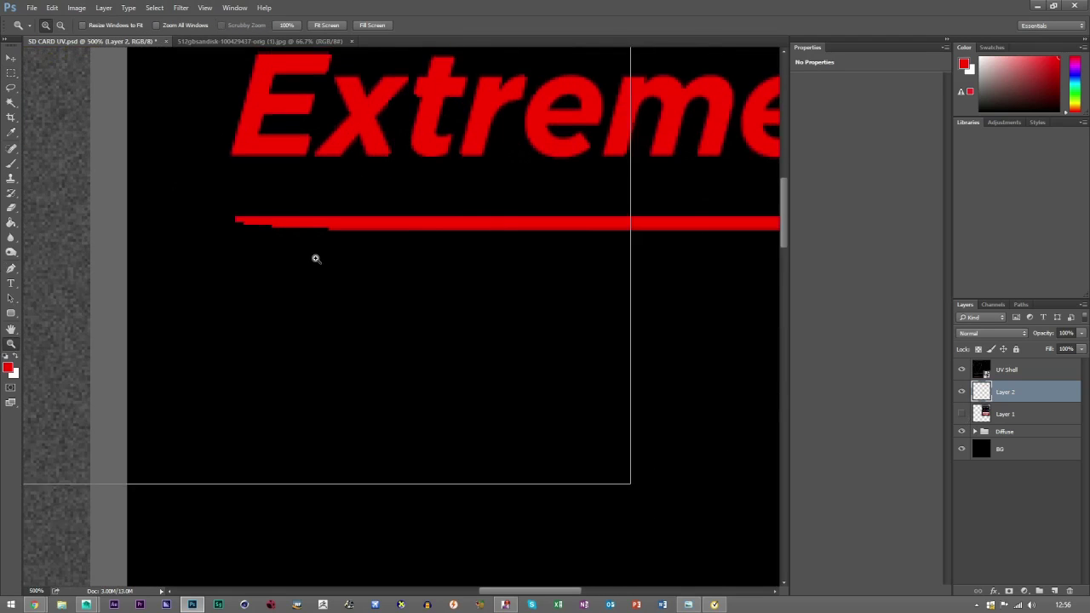
pyautogui.click(314, 258)
pyautogui.click(11, 73)
pyautogui.moveTo(403, 211); pyautogui.dragTo(219, 225)
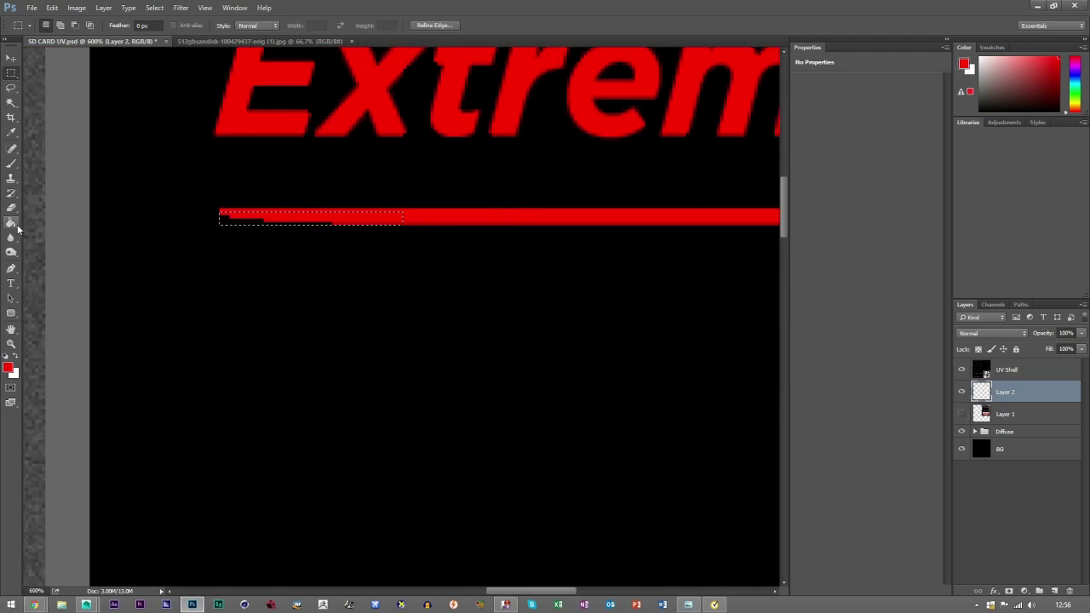
pyautogui.click(12, 223)
pyautogui.click(236, 220)
pyautogui.press('m')
pyautogui.hotkey('ctrl', 'd')
# - Show Layer 1 and fill the unfinished right end of the underline with red on Layer 2 using a rectangular selection, then deselect
pyautogui.moveTo(550, 594); pyautogui.dragTo(639, 594)
pyautogui.click(961, 413)
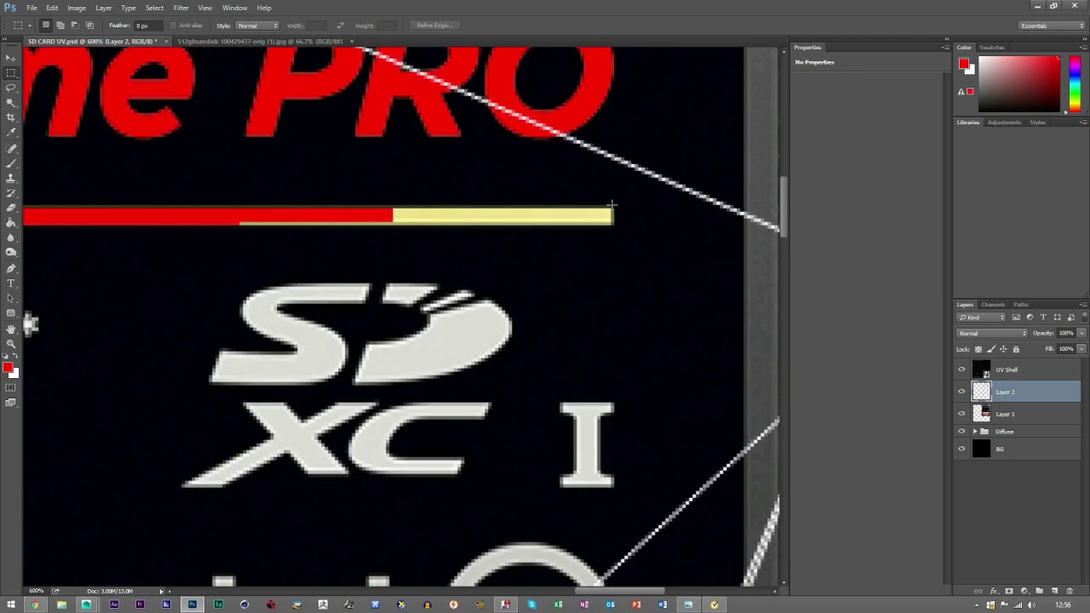
pyautogui.moveTo(613, 206)
pyautogui.mouseDown()
pyautogui.moveTo(579, 221)
pyautogui.moveTo(360, 223)
pyautogui.mouseUp()
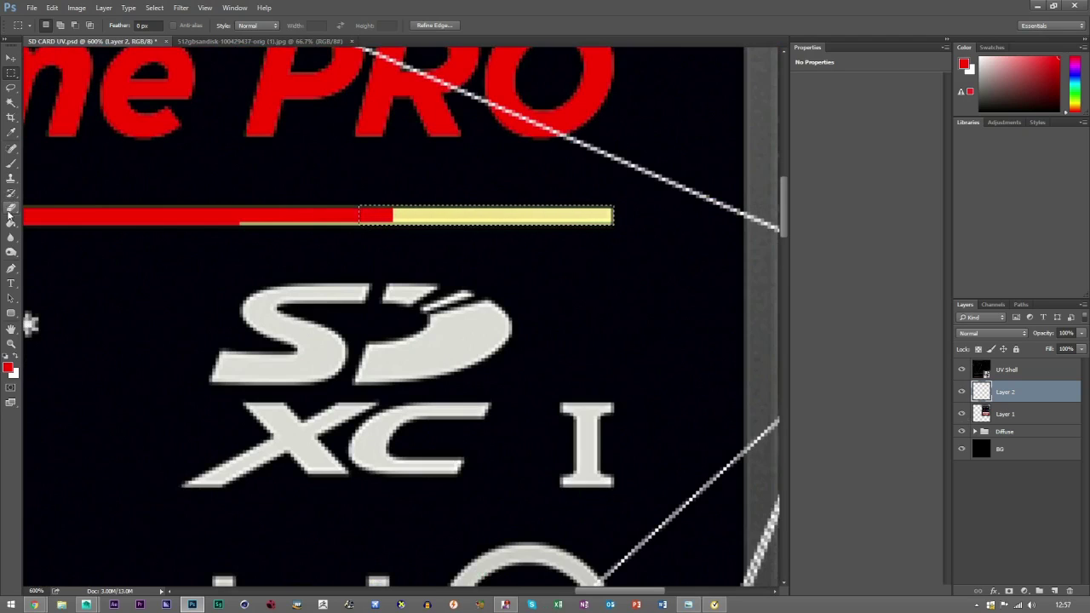
pyautogui.click(11, 221)
pyautogui.click(469, 224)
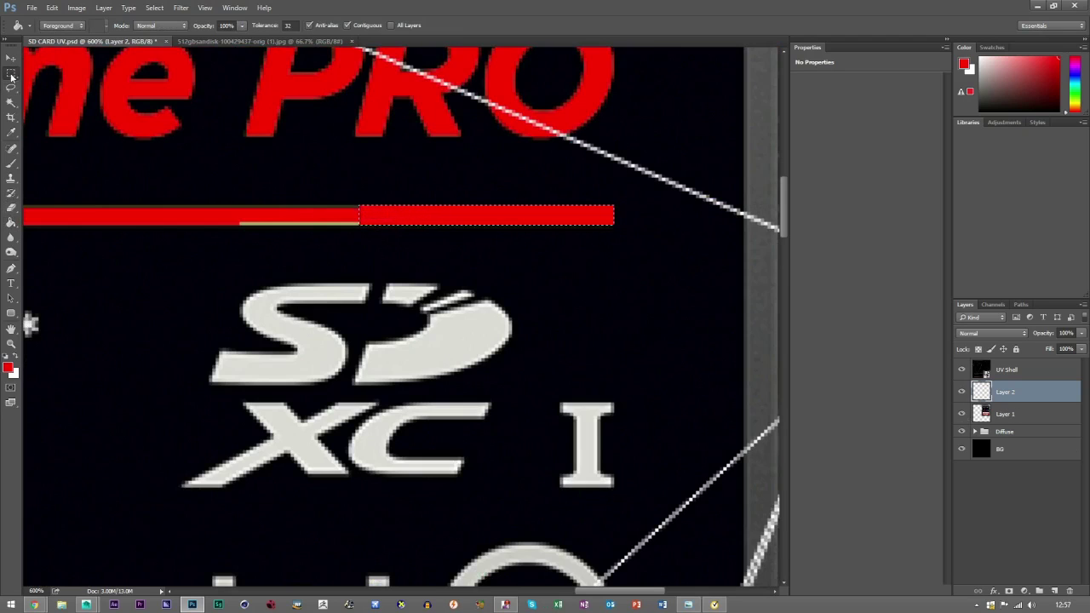
pyautogui.click(11, 72)
pyautogui.hotkey('ctrl', 'd')
# - Hide Layer 1 and fill the uneven lower edge along the middle of the underline with red, then deselect
pyautogui.click(962, 414)
pyautogui.moveTo(236, 211)
pyautogui.mouseDown()
pyautogui.moveTo(420, 226)
pyautogui.moveTo(435, 216)
pyautogui.moveTo(97, 214)
pyautogui.moveTo(45, 224)
pyautogui.moveTo(130, 225)
pyautogui.mouseUp()
pyautogui.press('g')
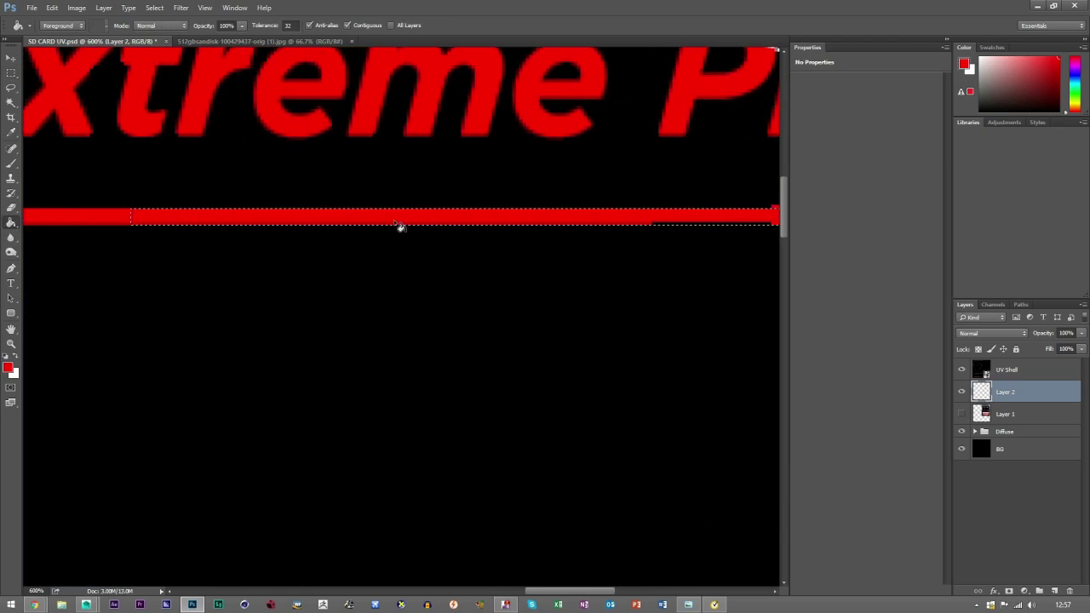
pyautogui.click(705, 227)
pyautogui.hotkey('ctrl', 'd')
pyautogui.press('m')
# - Delete the thin strip of red protruding above the right part of the underline, then deselect
pyautogui.click(12, 330)
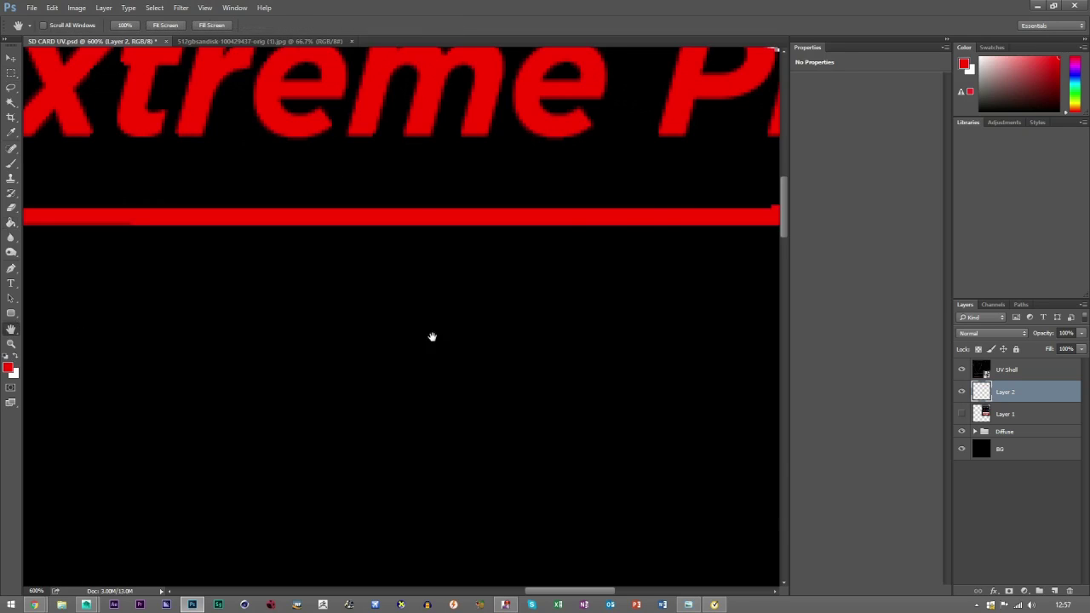
pyautogui.moveTo(757, 308); pyautogui.dragTo(282, 320)
pyautogui.click(14, 74)
pyautogui.moveTo(192, 185); pyautogui.dragTo(526, 221)
pyautogui.press('Delete')
pyautogui.hotkey('ctrl', 'd')
# - Show Layer 1 again and select its black label background around the SanDisk lettering with the Magic Wand
pyautogui.click(8, 343)
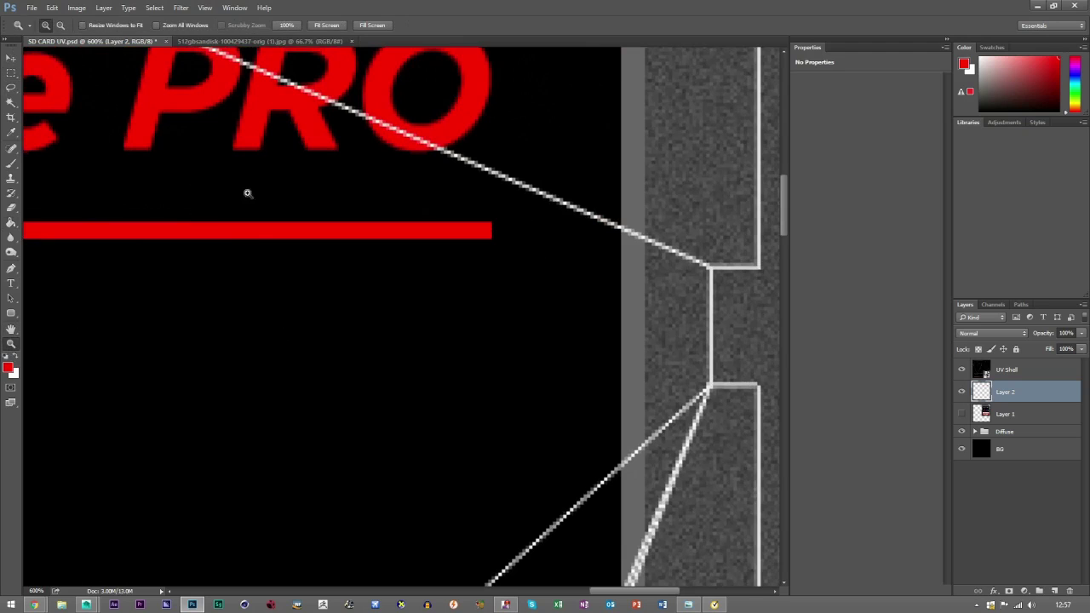
pyautogui.hotkey('ctrl', '0')
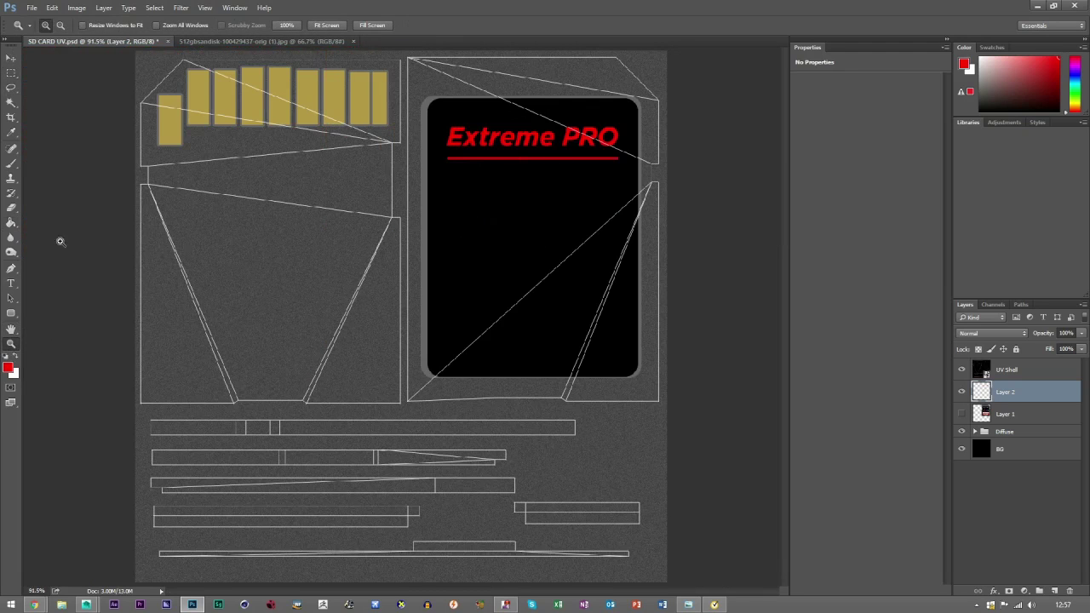
pyautogui.moveTo(597, 158); pyautogui.dragTo(595, 155)
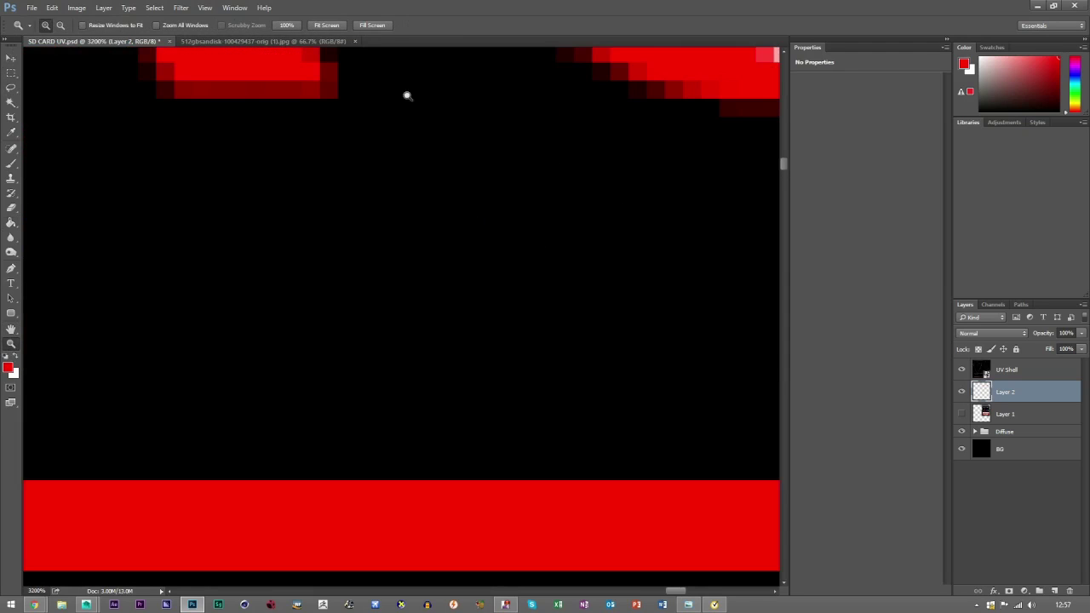
pyautogui.click(341, 27)
pyautogui.click(491, 100)
pyautogui.click(491, 100)
pyautogui.click(962, 413)
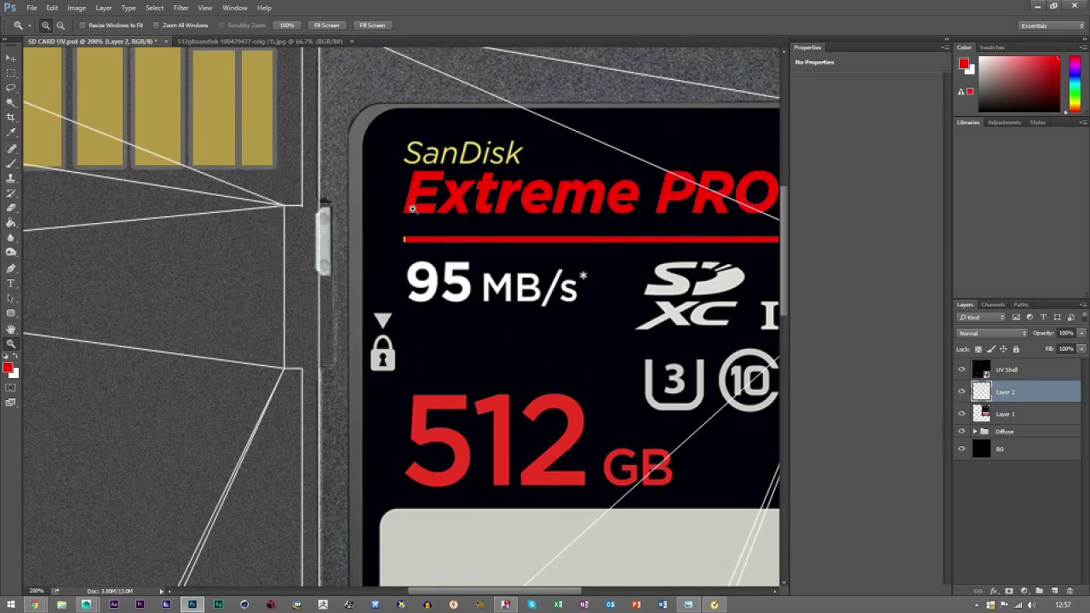
pyautogui.click(477, 128)
pyautogui.click(478, 128)
pyautogui.click(404, 126)
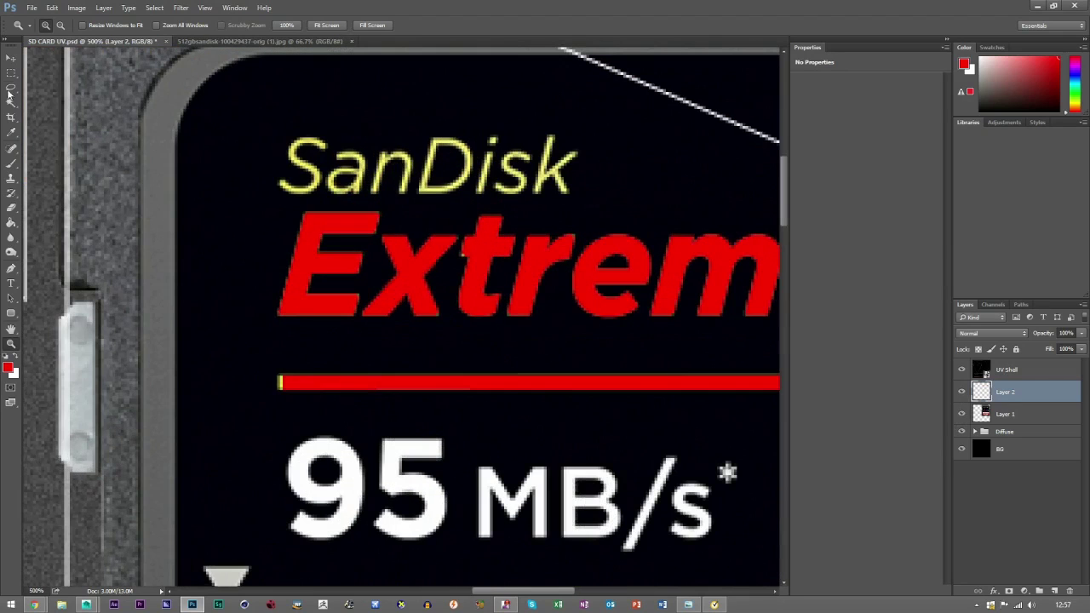
pyautogui.press('w')
pyautogui.click(1009, 415)
pyautogui.click(622, 180)
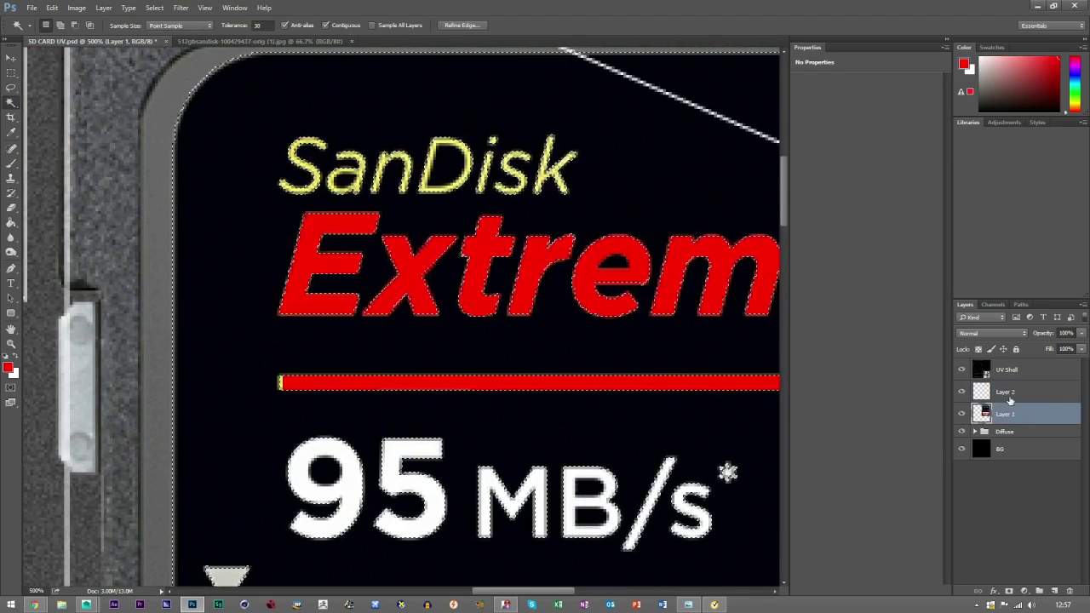
# - Invert the selection and fill it with red on a new layer directly above Layer 1
pyautogui.click(1054, 591)
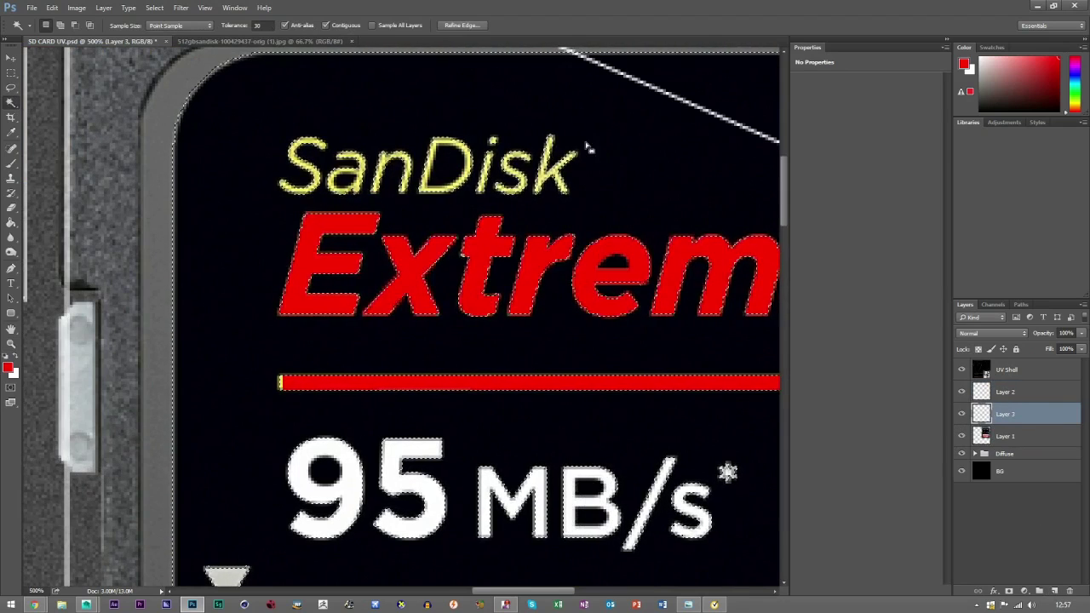
pyautogui.press('m')
pyautogui.rightClick(550, 196)
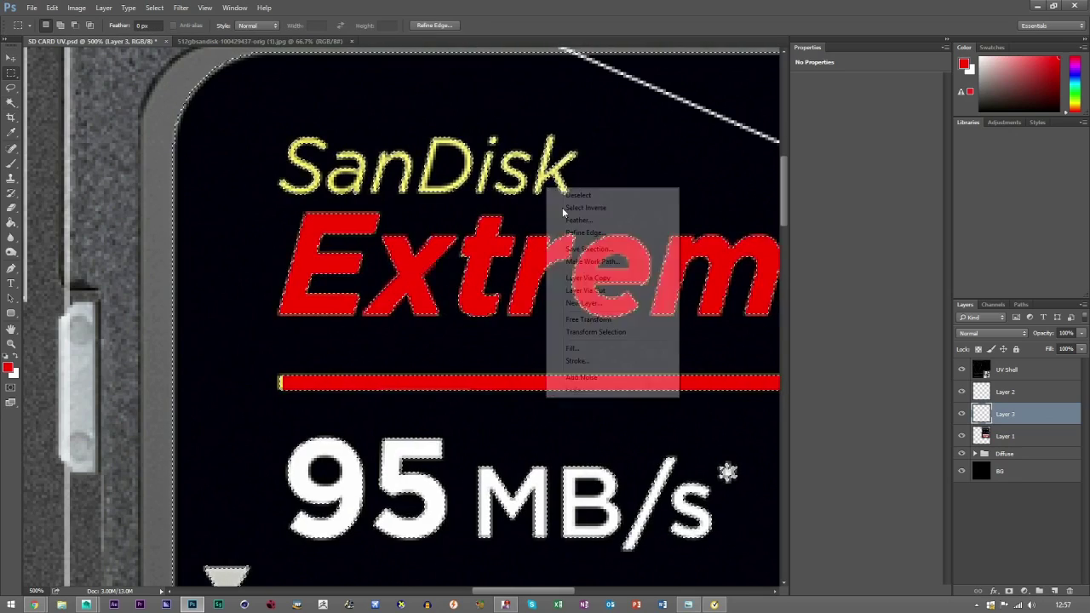
pyautogui.click(579, 208)
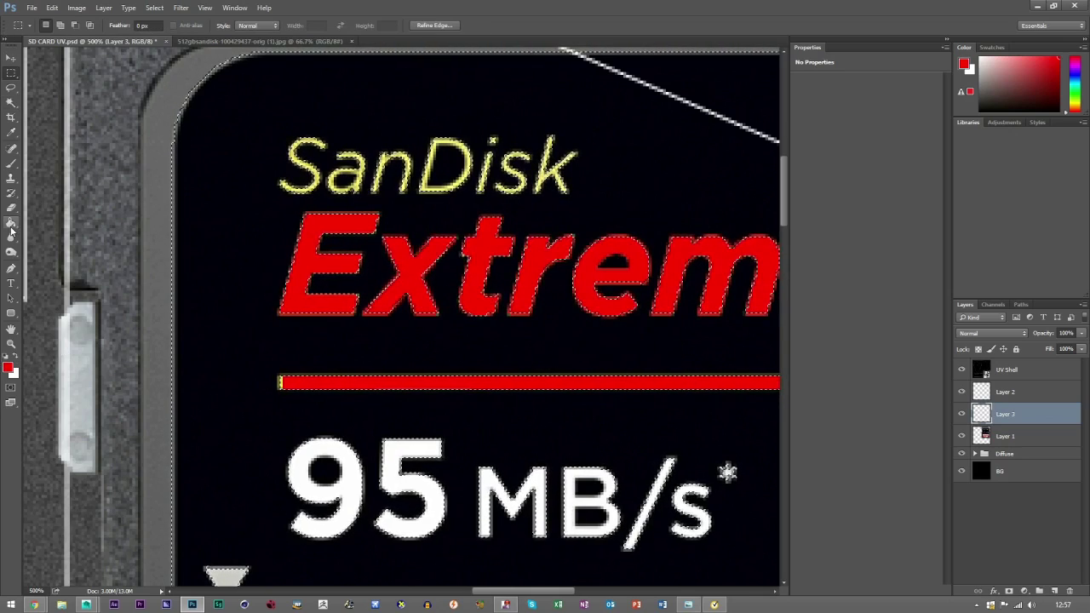
pyautogui.press('g')
pyautogui.click(434, 174)
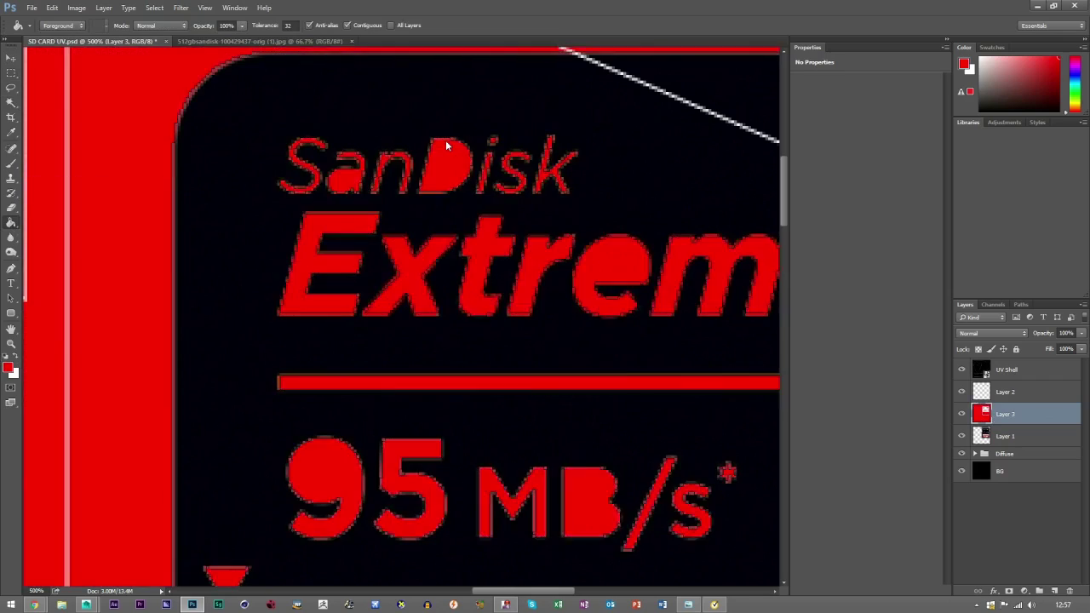
pyautogui.hotkey('ctrl', 'z')
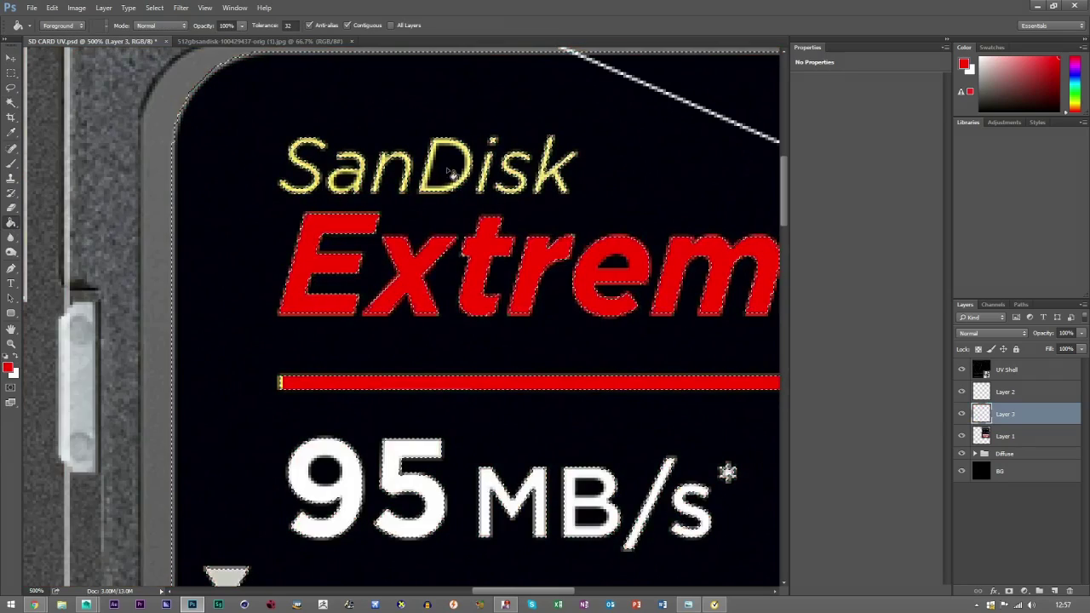
pyautogui.hotkey('ctrl', 'z')
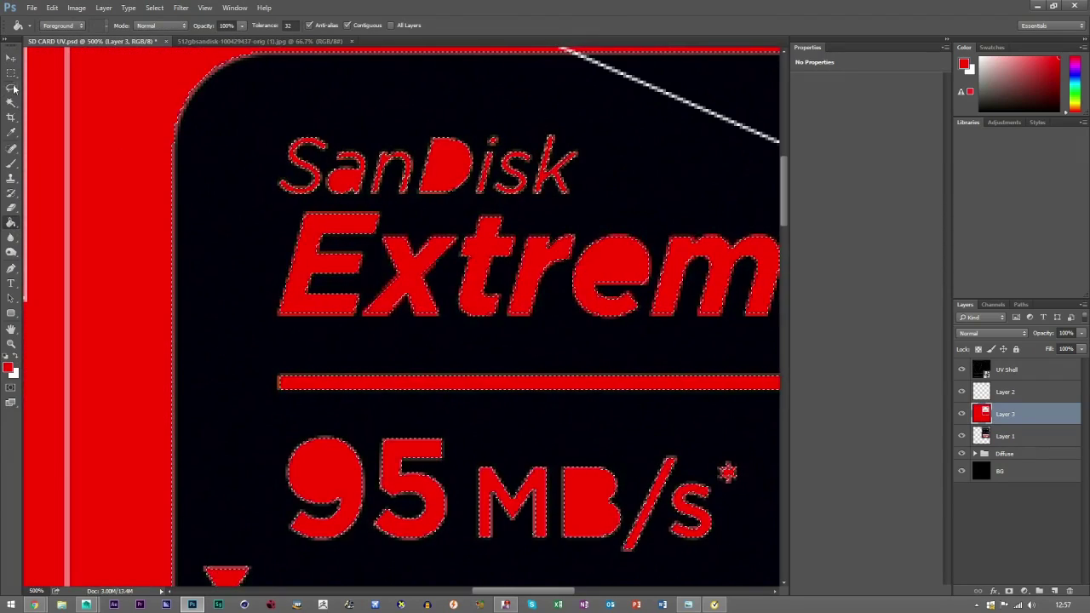
# - Delete everything on Layer 3 outside a rectangle around the SanDisk lettering, then deselect
pyautogui.press('m')
pyautogui.hotkey('ctrl', 'd')
pyautogui.moveTo(256, 104); pyautogui.dragTo(627, 207)
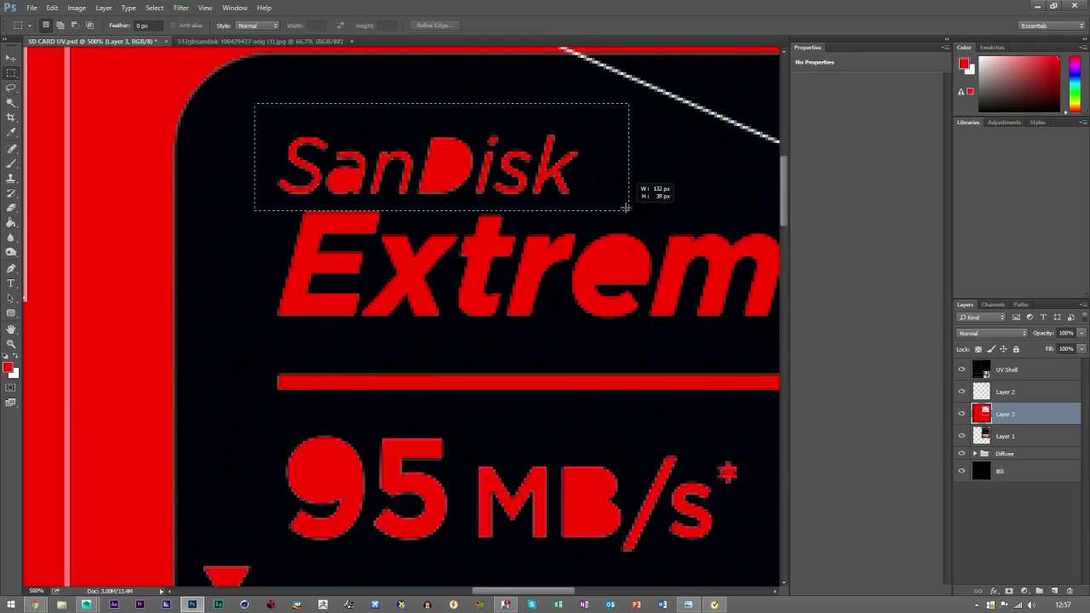
pyautogui.rightClick(535, 199)
pyautogui.click(534, 199)
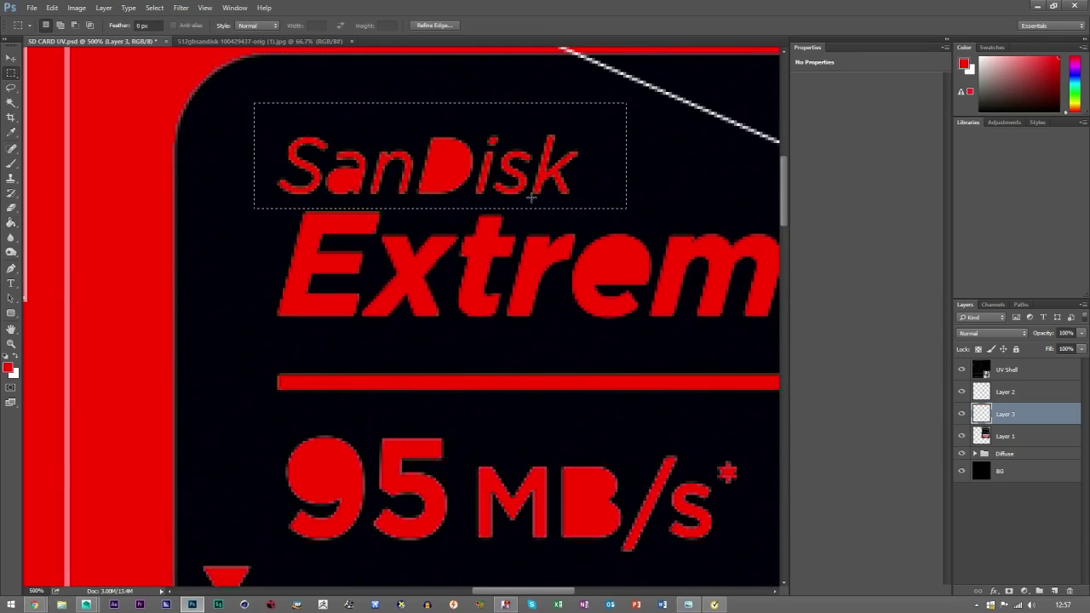
pyautogui.press('Delete')
pyautogui.hotkey('ctrl', 'd')
# - Hide Layer 2 and lower the opacity of Layer 3 to 38%
pyautogui.click(960, 390)
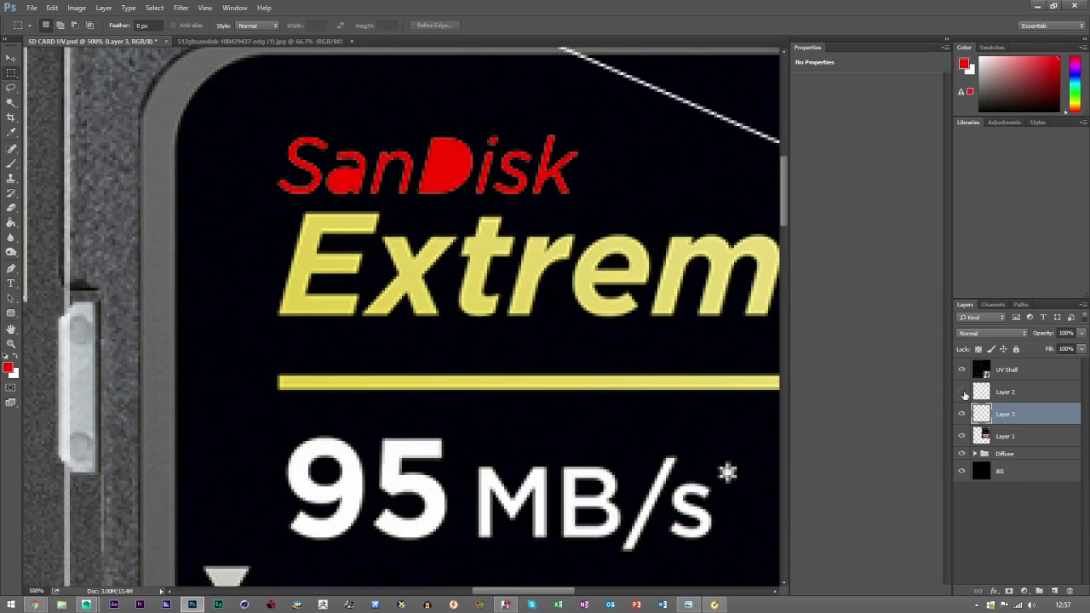
pyautogui.click(961, 414)
pyautogui.click(962, 414)
pyautogui.click(962, 414)
pyautogui.click(961, 414)
pyautogui.click(11, 343)
pyautogui.click(469, 117)
pyautogui.click(469, 116)
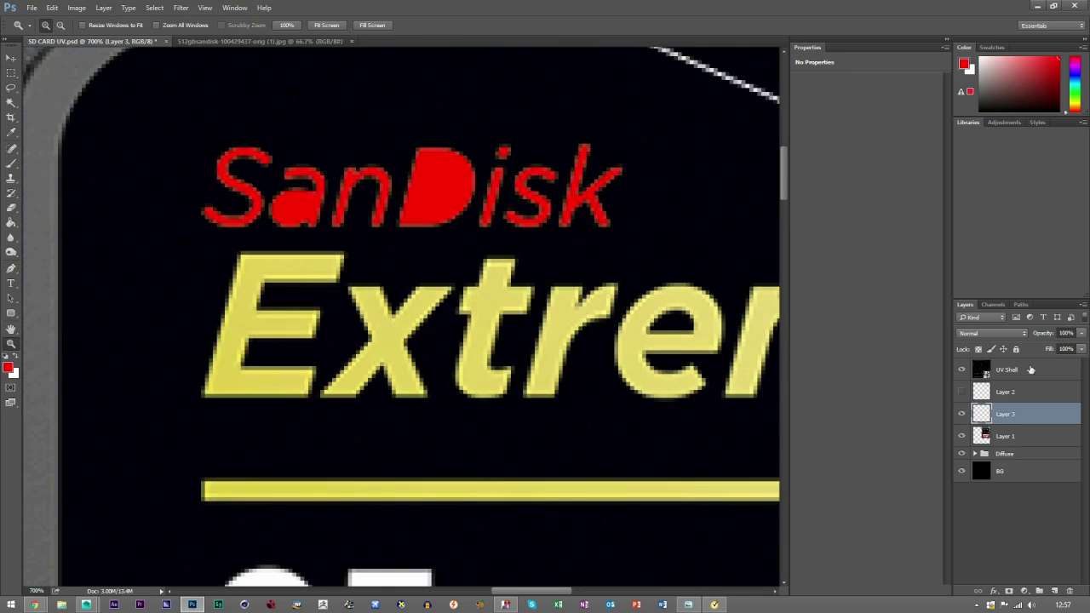
pyautogui.moveTo(1053, 348); pyautogui.dragTo(1046, 346)
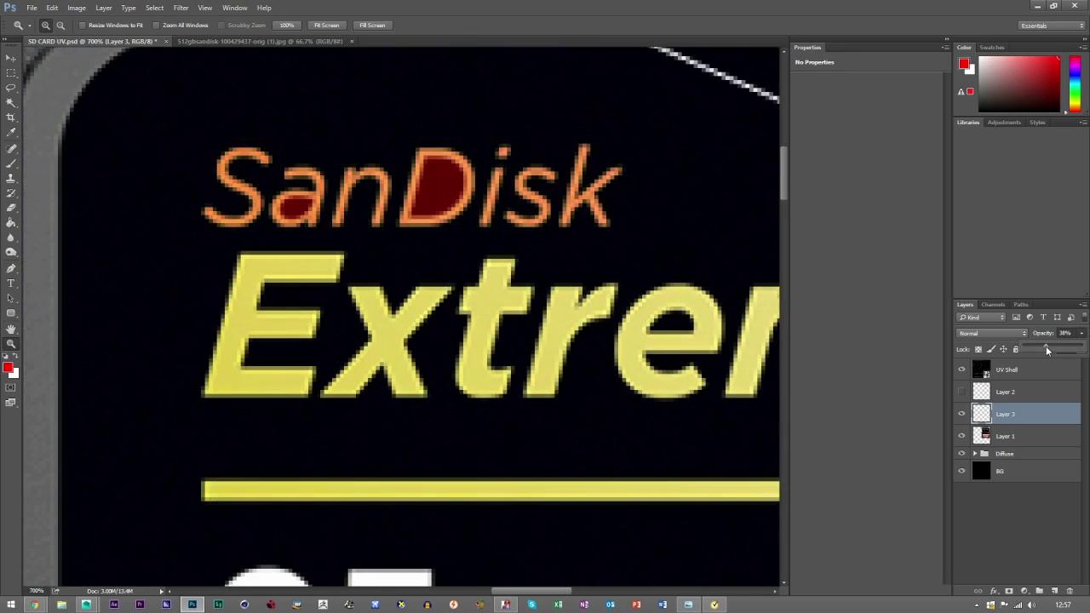
# - Set the Eraser to a hard round brush with a size of 2 px
pyautogui.click(462, 181)
pyautogui.click(462, 181)
pyautogui.click(9, 210)
pyautogui.click(50, 26)
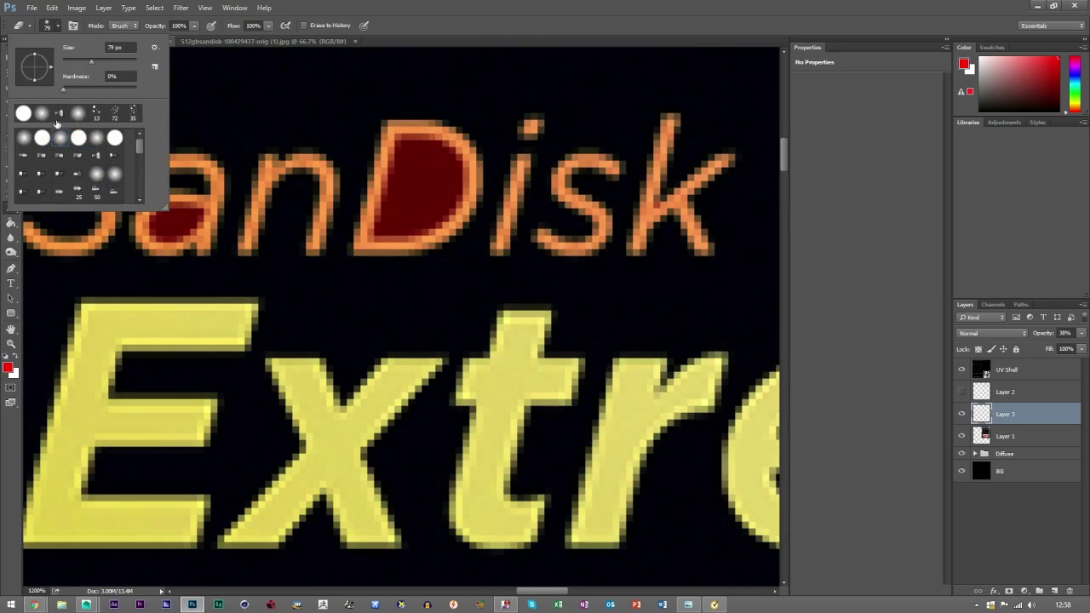
pyautogui.click(38, 137)
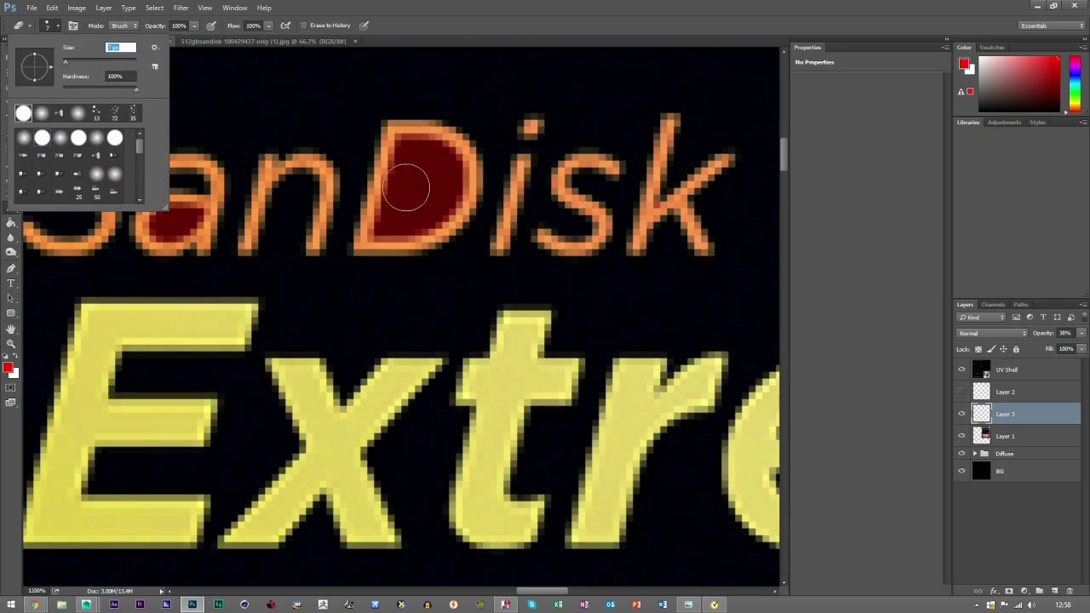
pyautogui.write('3')
pyautogui.press('Return')
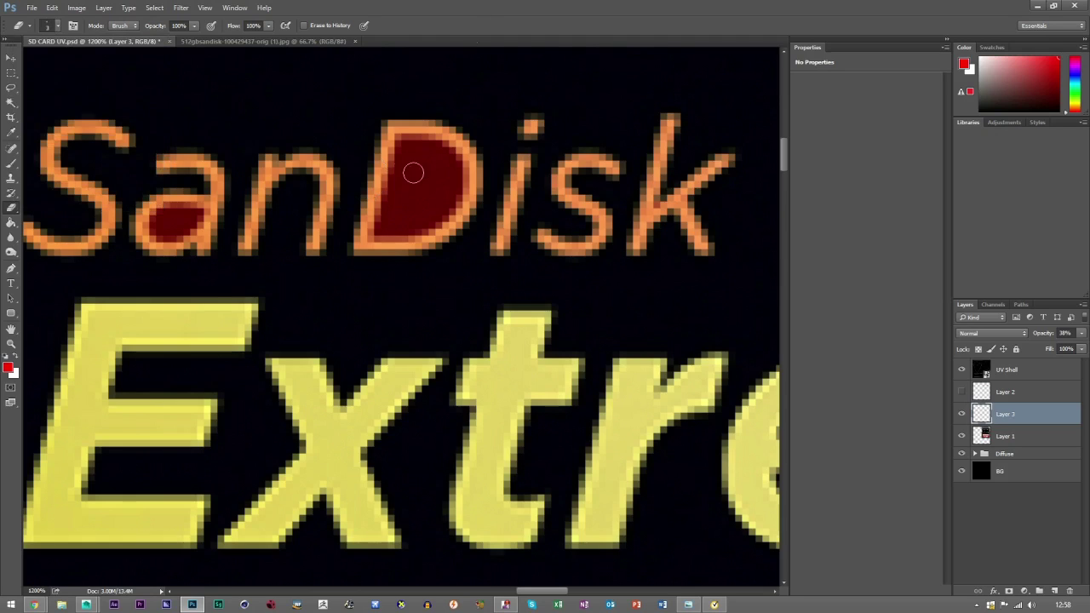
pyautogui.click(56, 26)
pyautogui.click(123, 44)
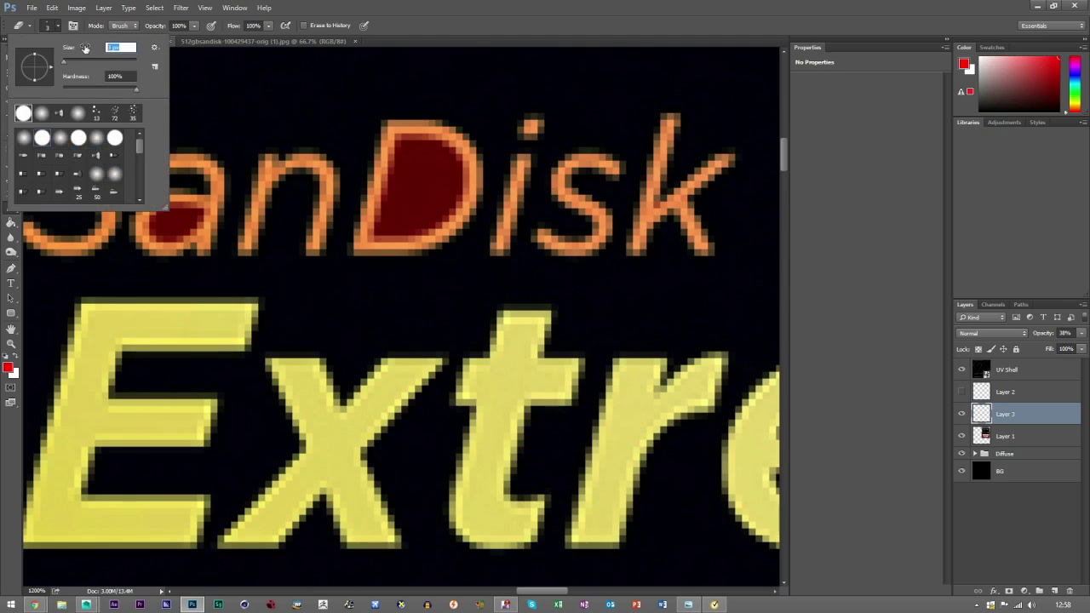
pyautogui.write('2')
pyautogui.press('Return')
# - Erase the red fill inside the letters D and a of the SanDisk lettering on Layer 3
pyautogui.moveTo(405, 145)
pyautogui.mouseDown()
pyautogui.moveTo(429, 149)
pyautogui.moveTo(456, 186)
pyautogui.moveTo(424, 221)
pyautogui.moveTo(382, 228)
pyautogui.moveTo(408, 159)
pyautogui.moveTo(402, 178)
pyautogui.moveTo(417, 190)
pyautogui.moveTo(432, 183)
pyautogui.moveTo(424, 172)
pyautogui.mouseUp()
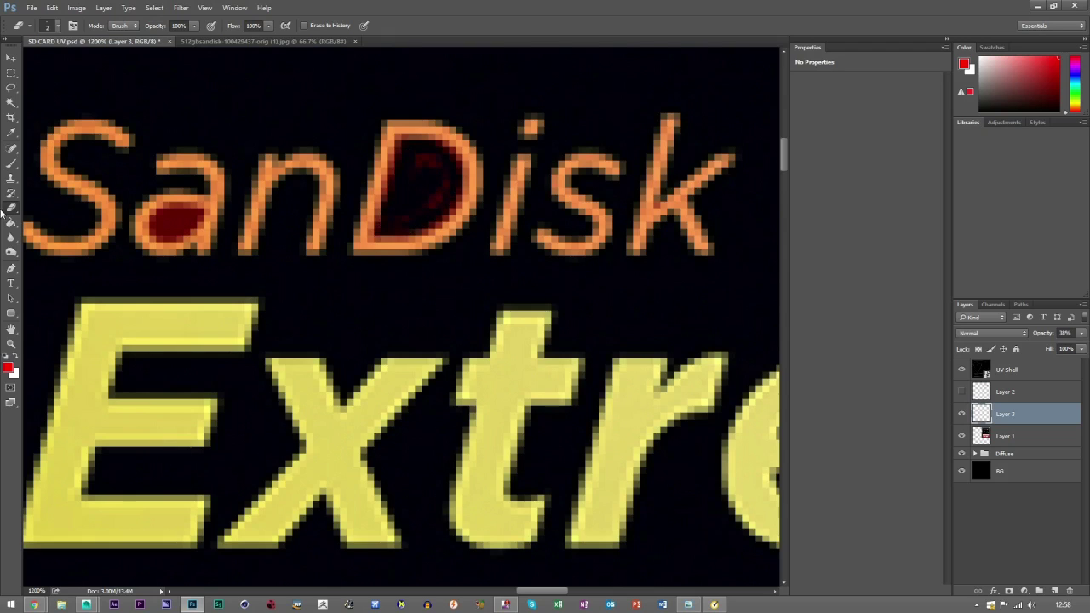
pyautogui.click(15, 331)
pyautogui.moveTo(246, 270); pyautogui.dragTo(364, 264)
pyautogui.click(13, 208)
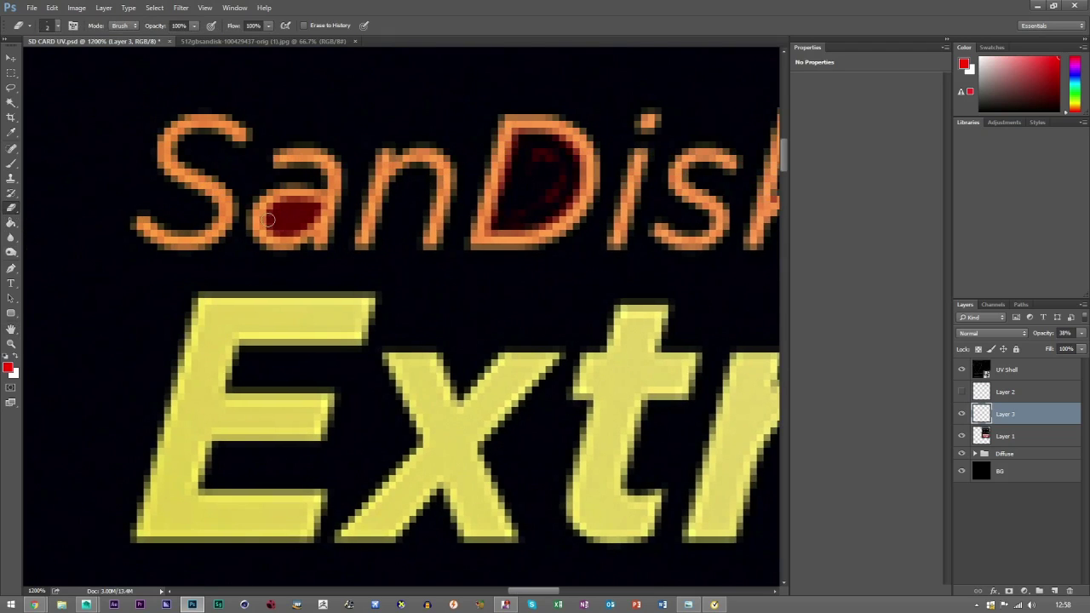
pyautogui.moveTo(277, 219)
pyautogui.mouseDown()
pyautogui.moveTo(308, 207)
pyautogui.moveTo(281, 226)
pyautogui.moveTo(287, 214)
pyautogui.moveTo(332, 232)
pyautogui.mouseUp()
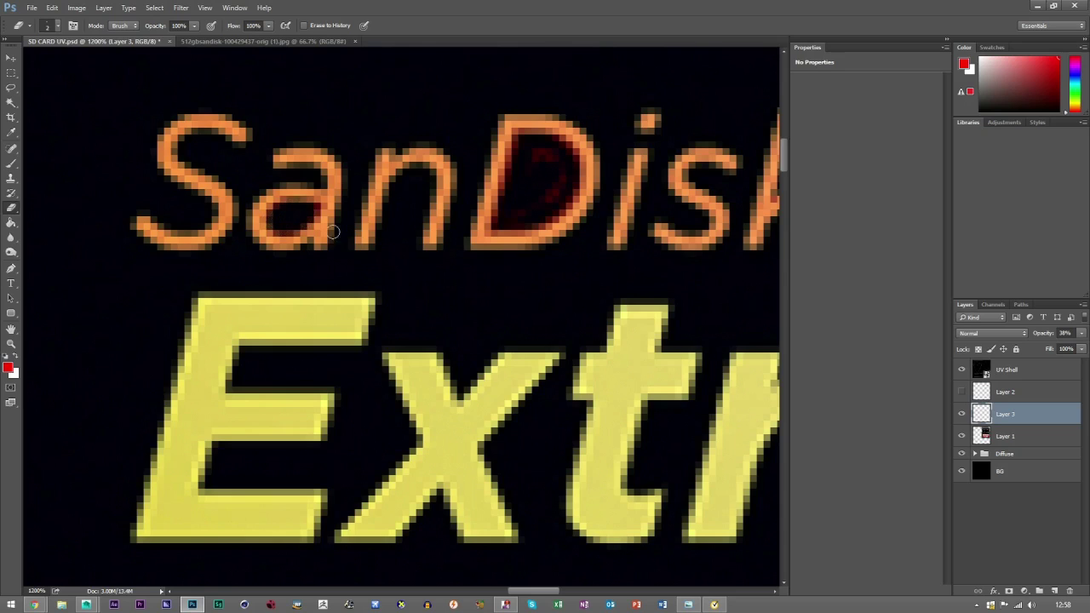
# - Restore Layer 3's opacity to 100% and erase the remaining red specks inside the D
pyautogui.click(1082, 334)
pyautogui.moveTo(1076, 345); pyautogui.dragTo(1084, 346)
pyautogui.click(537, 150)
pyautogui.moveTo(531, 175)
pyautogui.mouseDown()
pyautogui.moveTo(551, 149)
pyautogui.moveTo(546, 197)
pyautogui.moveTo(562, 177)
pyautogui.moveTo(546, 200)
pyautogui.moveTo(557, 194)
pyautogui.moveTo(503, 217)
pyautogui.moveTo(535, 214)
pyautogui.moveTo(544, 164)
pyautogui.mouseUp()
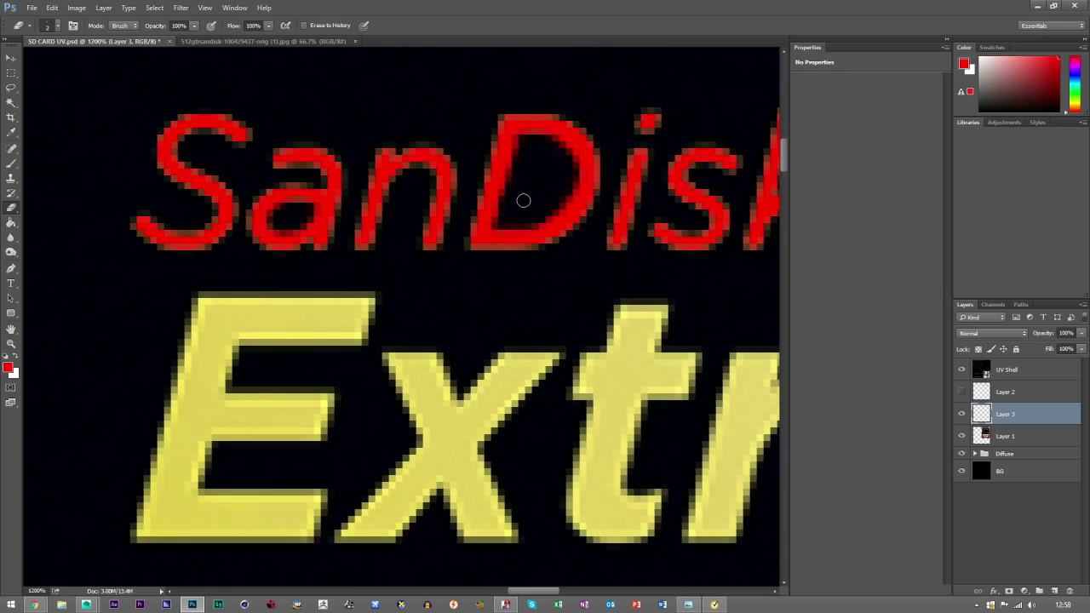
# - Hide Layer 3 with the red SanDisk lettering so that the reference label beneath is uncovered
pyautogui.click(11, 328)
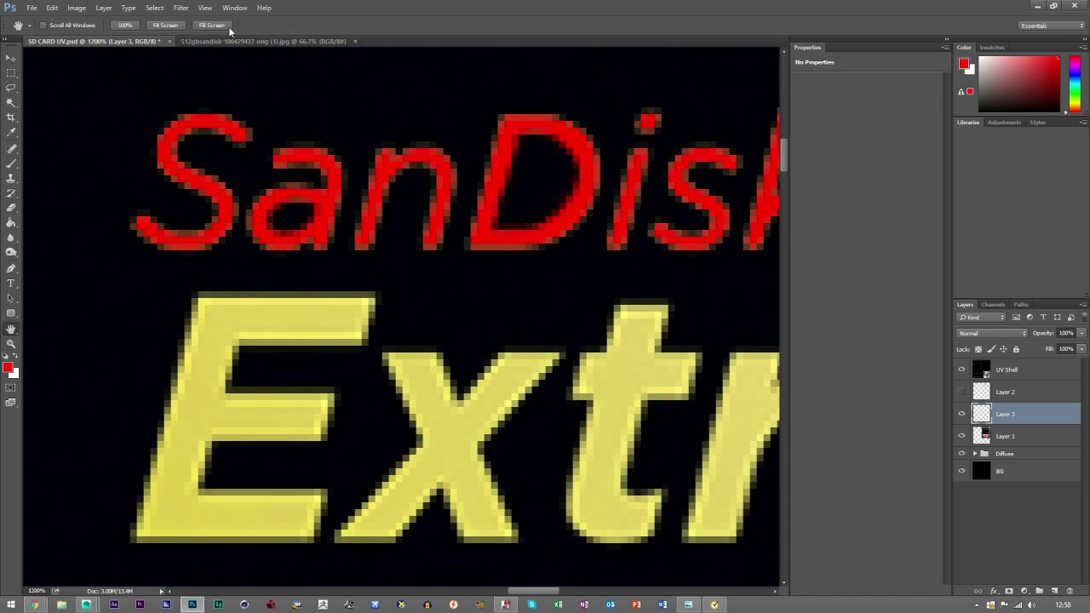
pyautogui.click(165, 25)
pyautogui.click(11, 57)
pyautogui.click(10, 342)
pyautogui.click(639, 133)
pyautogui.click(513, 103)
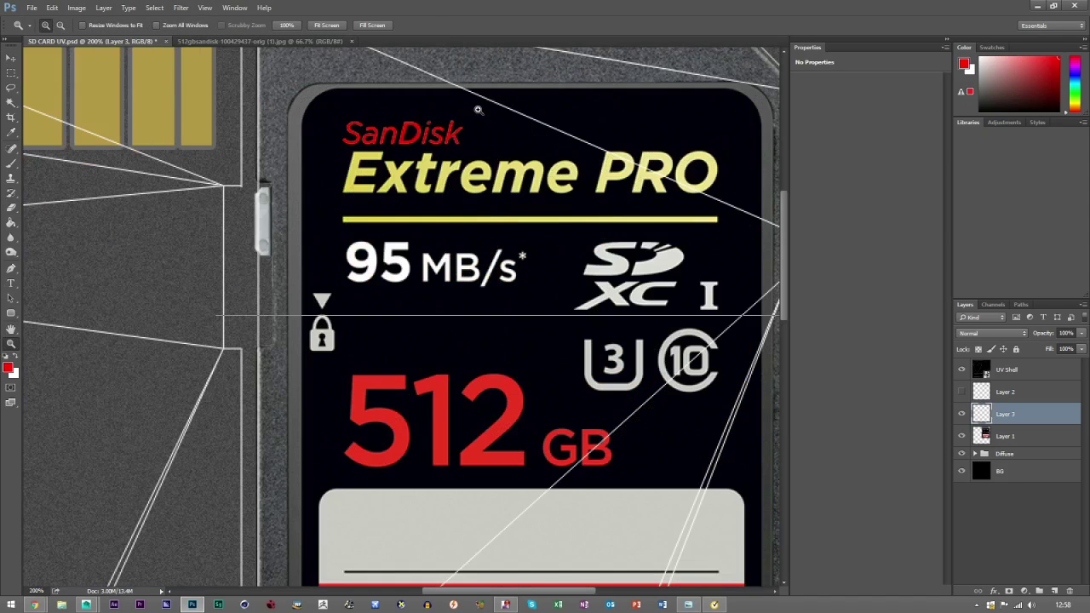
pyautogui.click(512, 103)
pyautogui.click(13, 61)
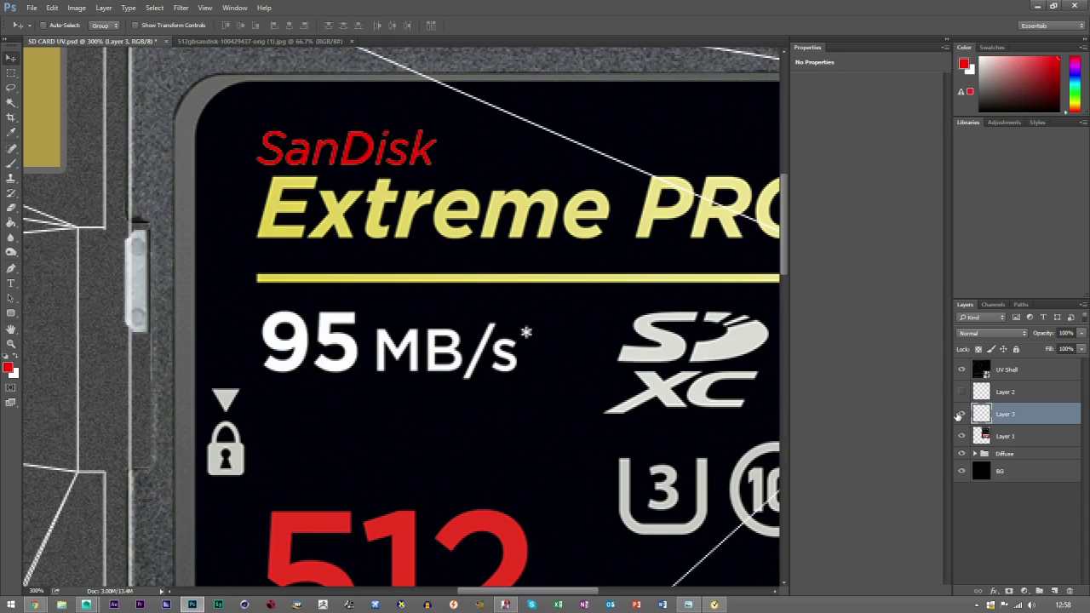
pyautogui.click(961, 414)
pyautogui.click(12, 329)
pyautogui.moveTo(502, 230); pyautogui.dragTo(327, 206)
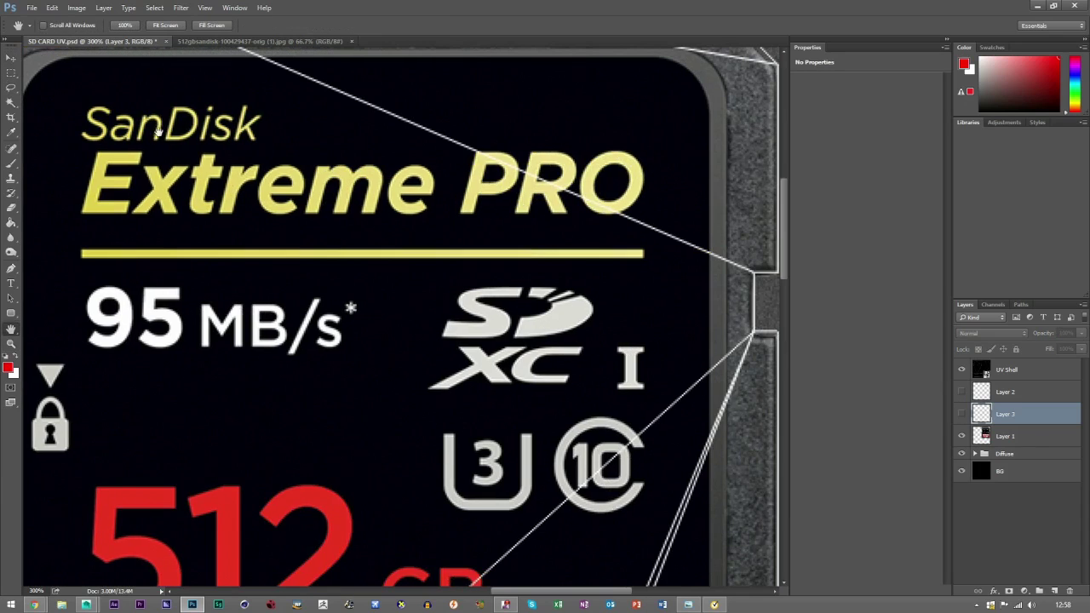
pyautogui.click(11, 57)
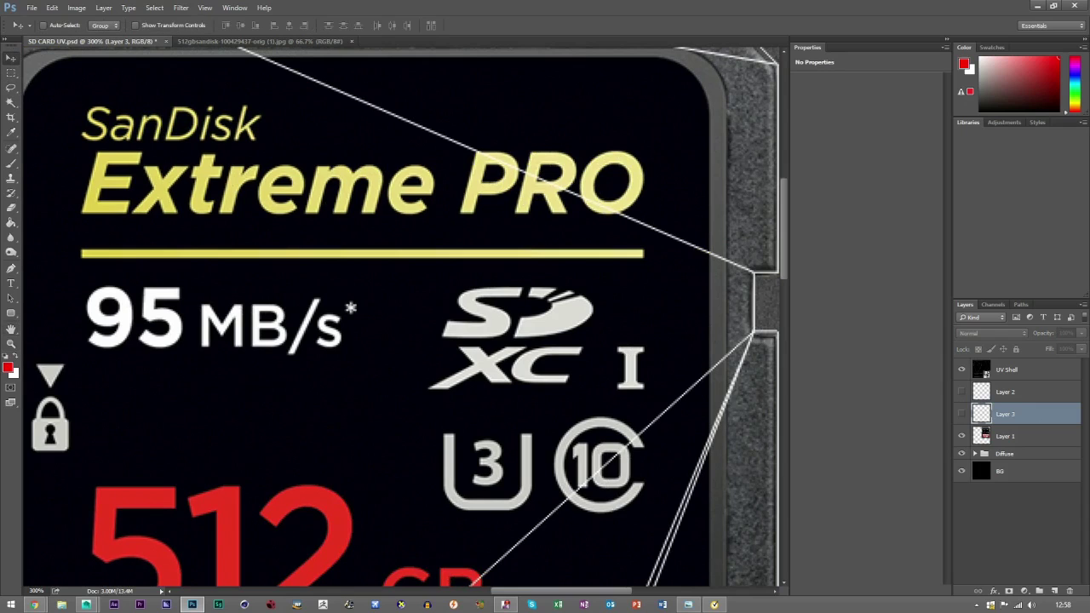
# - Show Layer 2 and Layer 3 again and merge the two red lettering layers into one
pyautogui.click(961, 413)
pyautogui.keyDown('ctrl'); pyautogui.click(1005, 391); pyautogui.keyUp('ctrl')
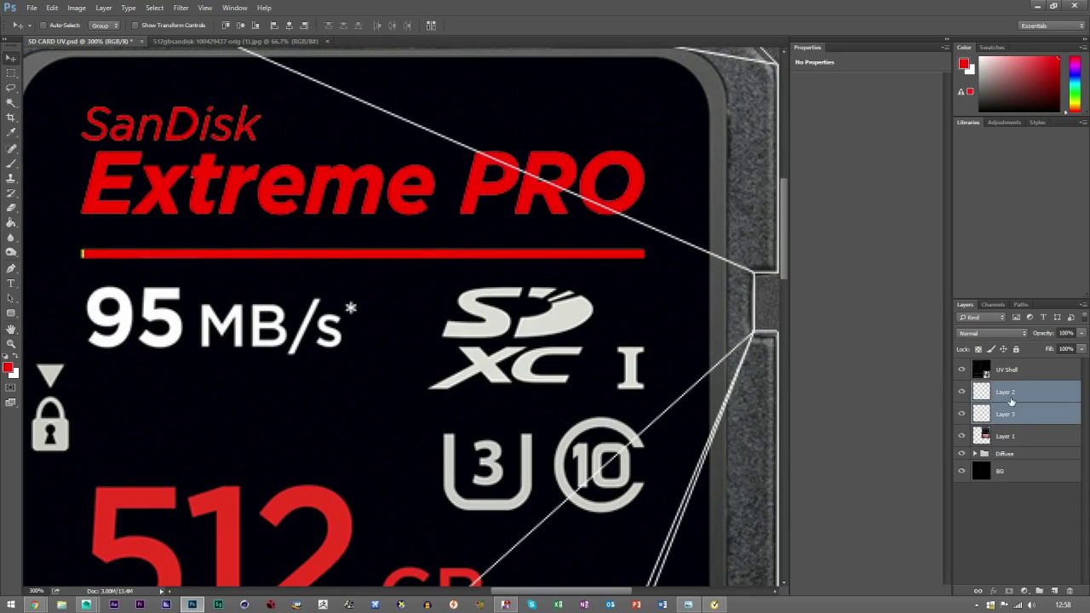
pyautogui.rightClick(1009, 402)
pyautogui.click(916, 459)
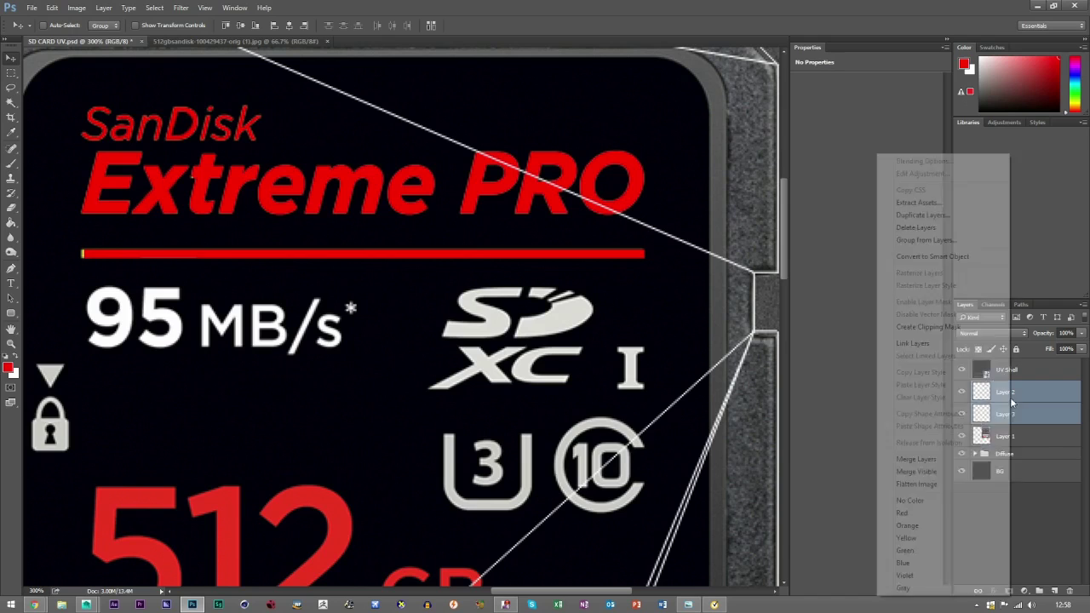
pyautogui.click(915, 459)
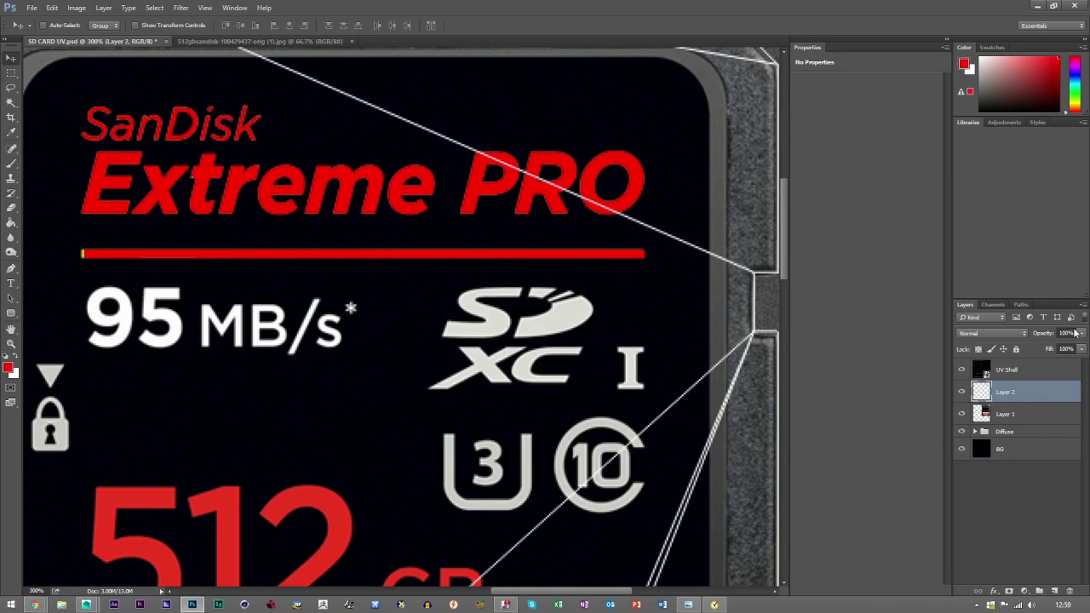
# - Hide the merged Layer 2 and add a Gradient Overlay to it, starting from the Black, White preset
pyautogui.click(963, 393)
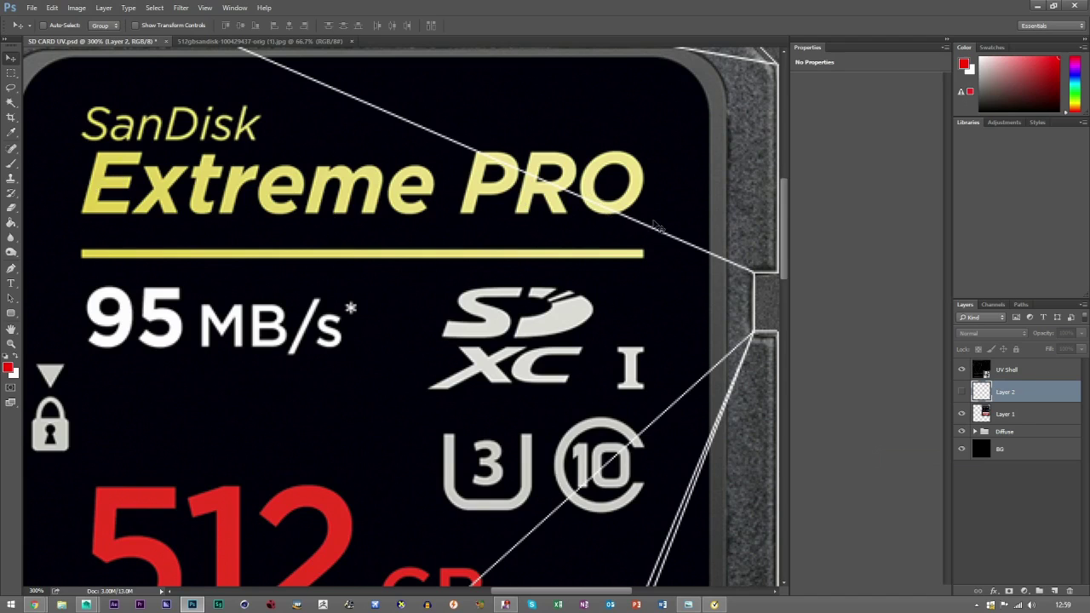
pyautogui.doubleClick(1047, 390)
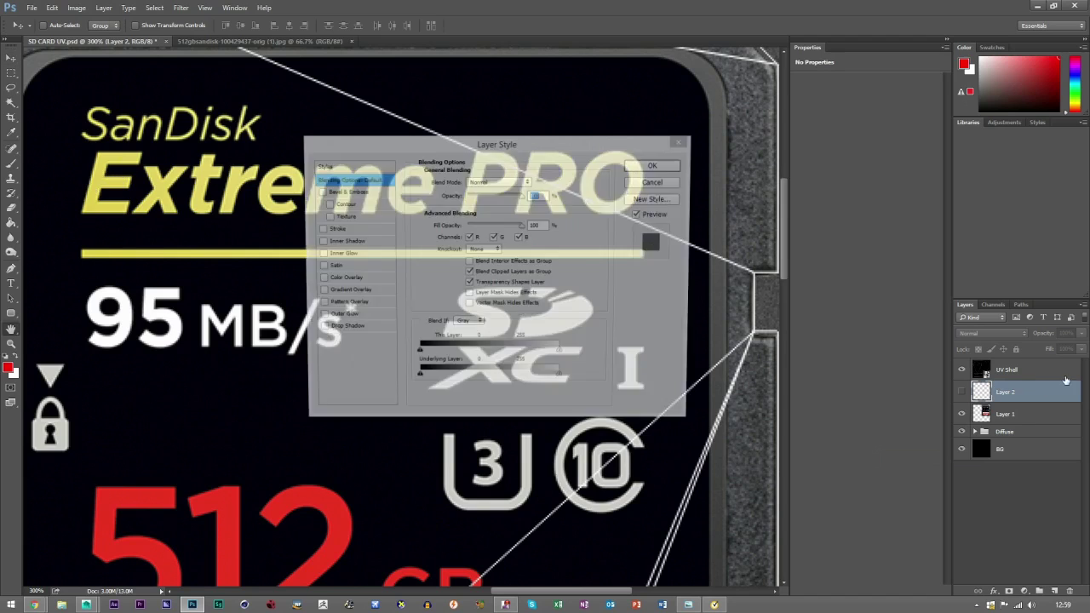
pyautogui.moveTo(501, 132); pyautogui.dragTo(761, 173)
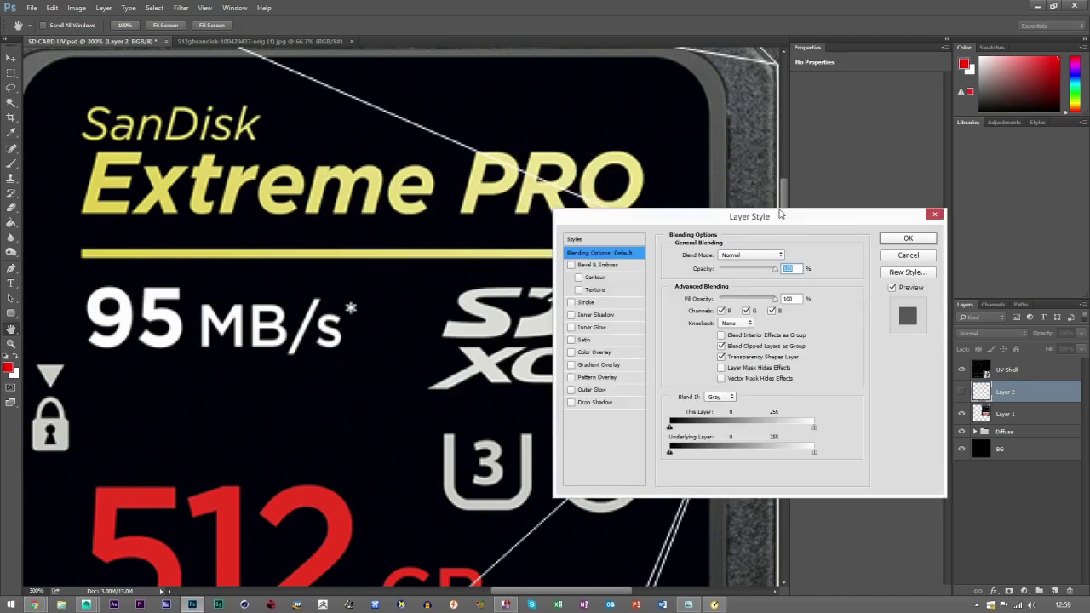
pyautogui.click(578, 333)
pyautogui.click(596, 336)
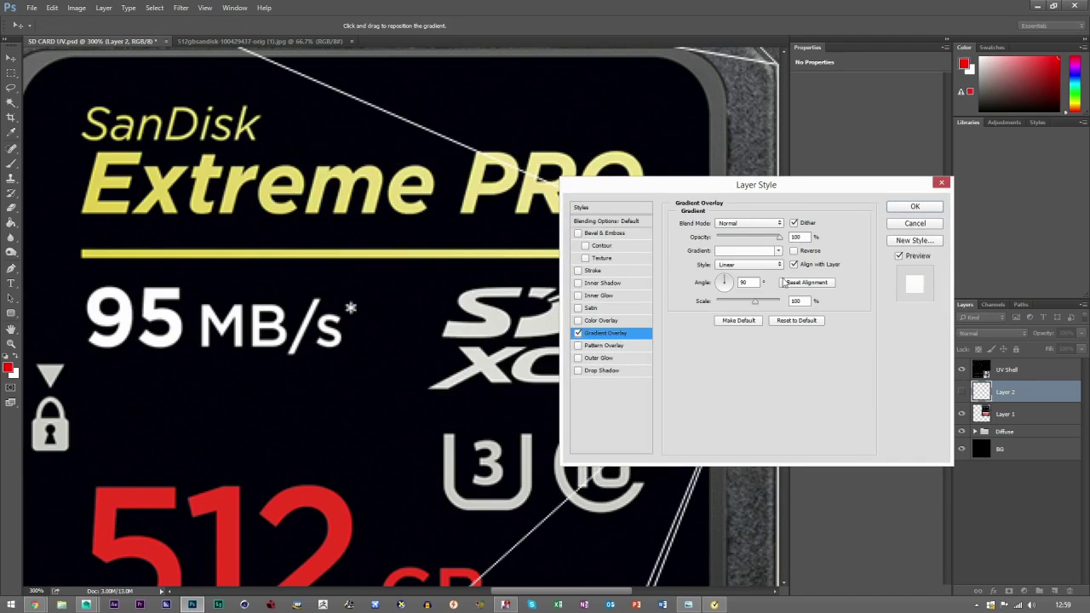
pyautogui.click(726, 252)
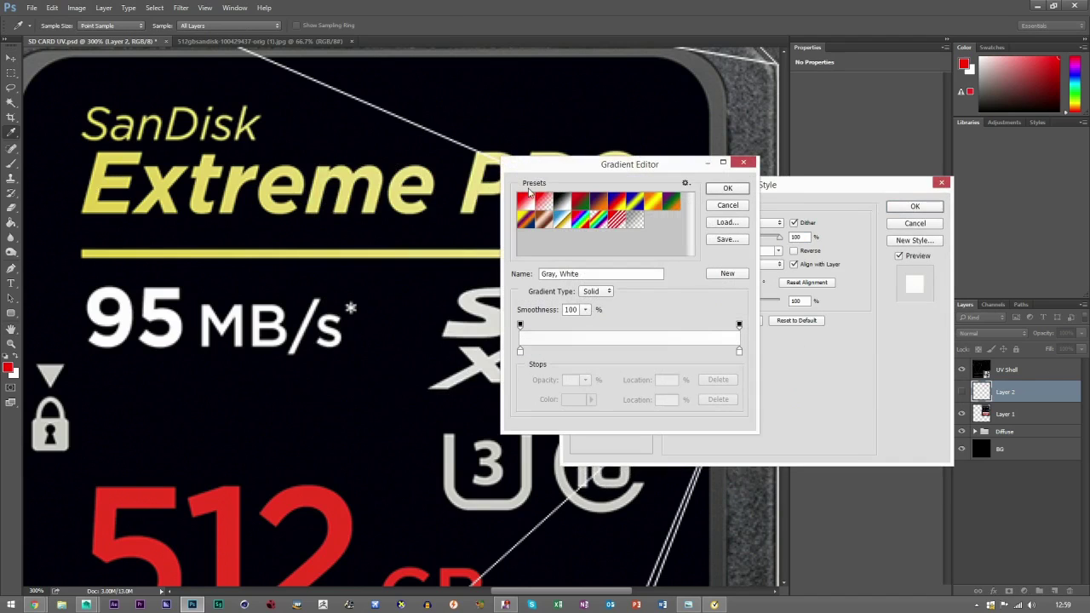
pyautogui.click(562, 201)
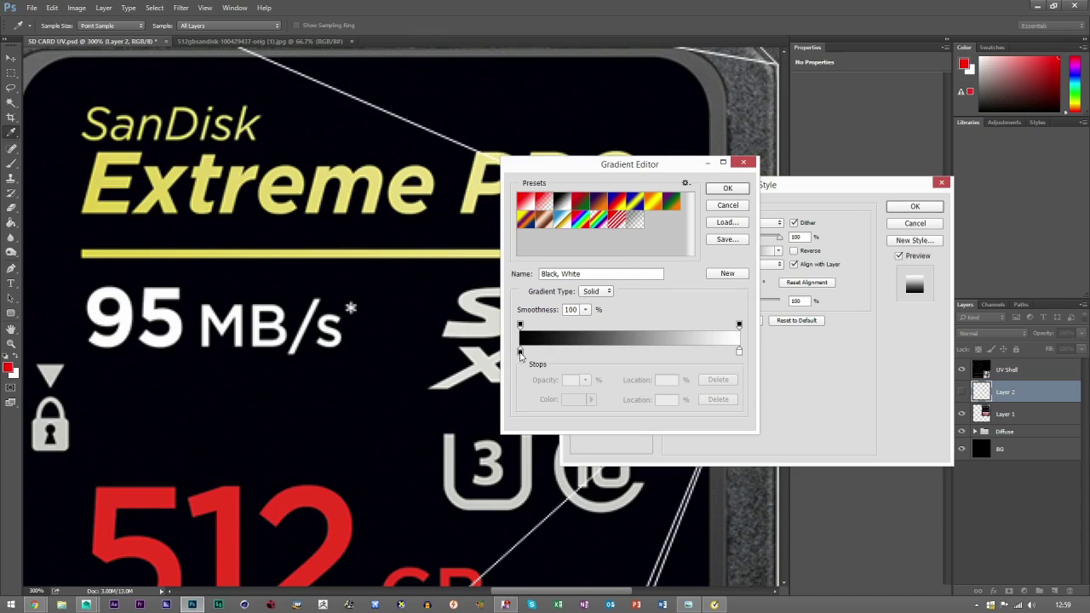
# - Set the gradient's starting color stop to yellow e2d053, sampled from the E of Extreme on the reference label
pyautogui.doubleClick(520, 351)
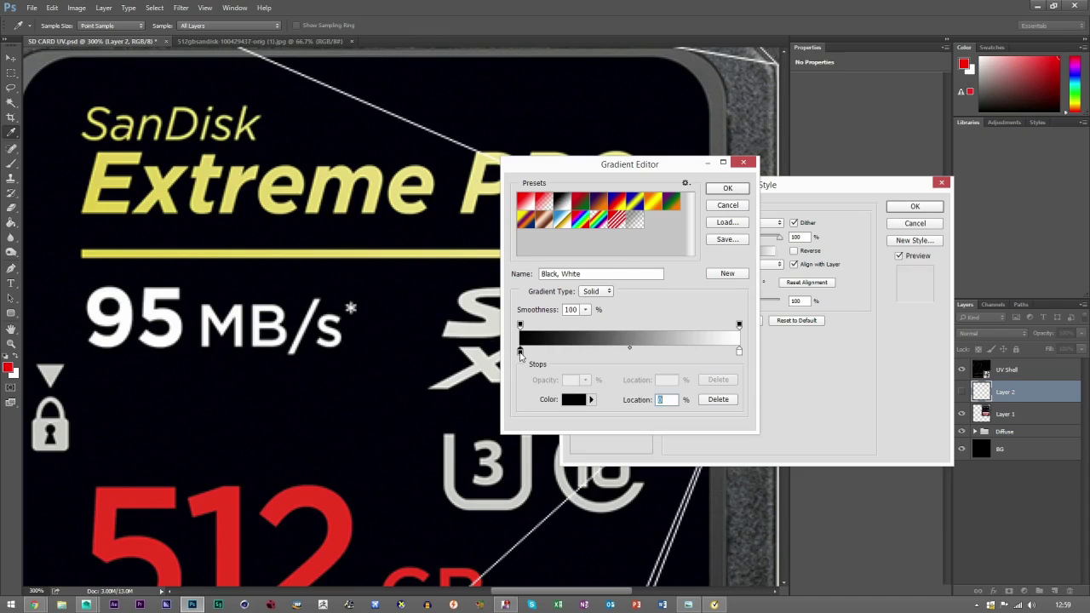
pyautogui.click(97, 179)
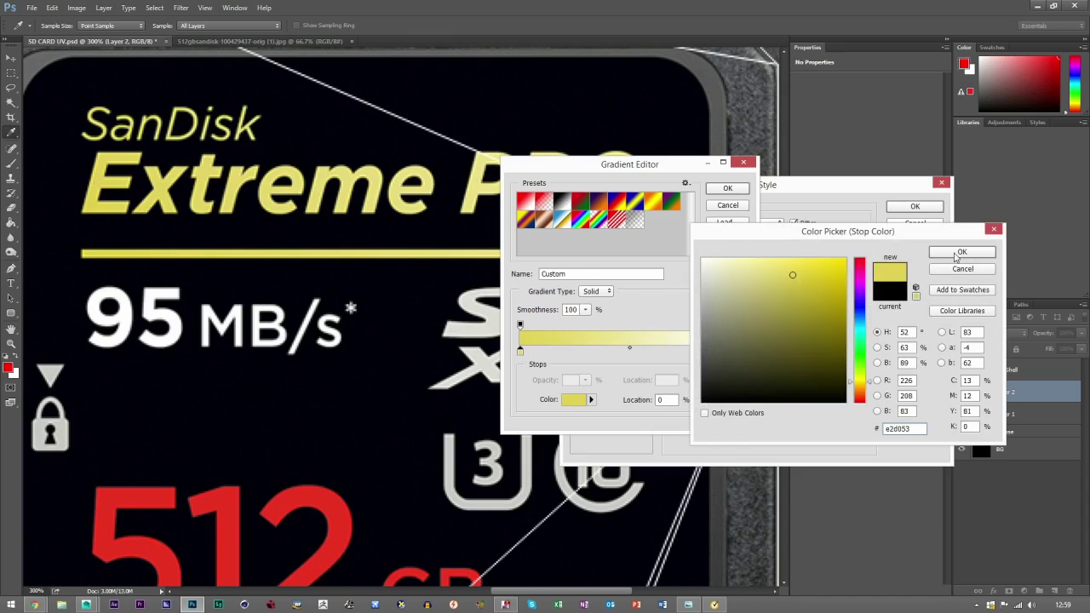
pyautogui.click(959, 253)
# - Set the gradient's end color stop to pale yellow f0e08b, sampled from the O of PRO, and apply the Gradient Overlay
pyautogui.doubleClick(737, 352)
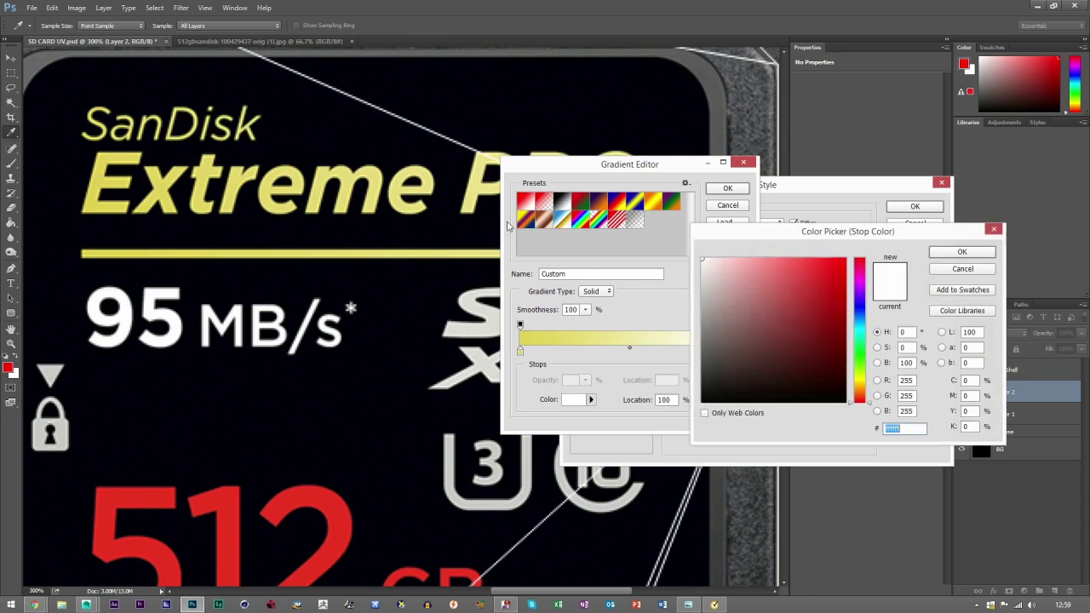
pyautogui.click(961, 252)
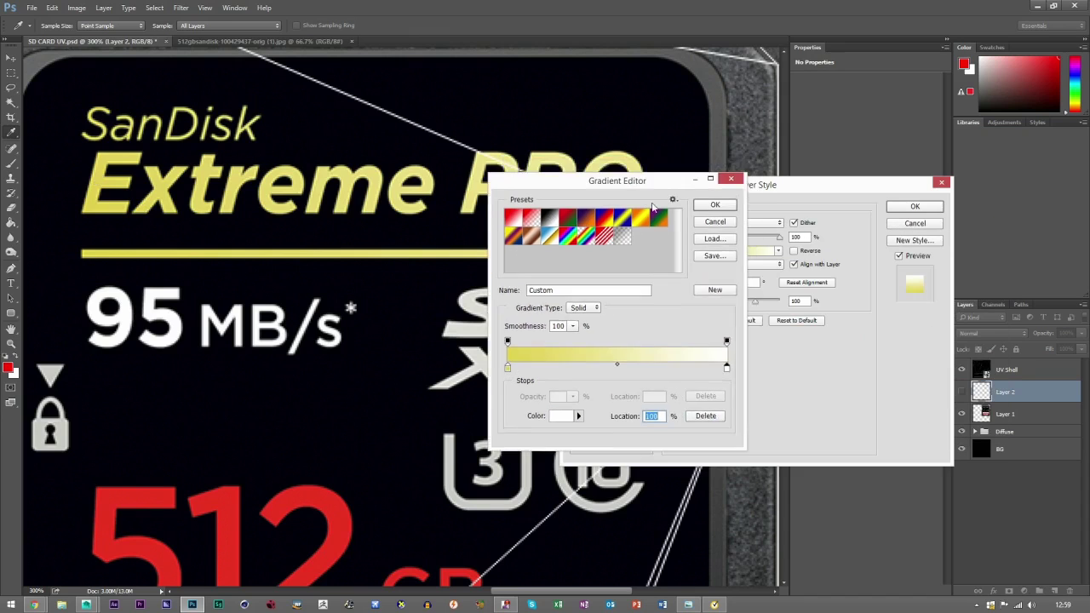
pyautogui.doubleClick(747, 417)
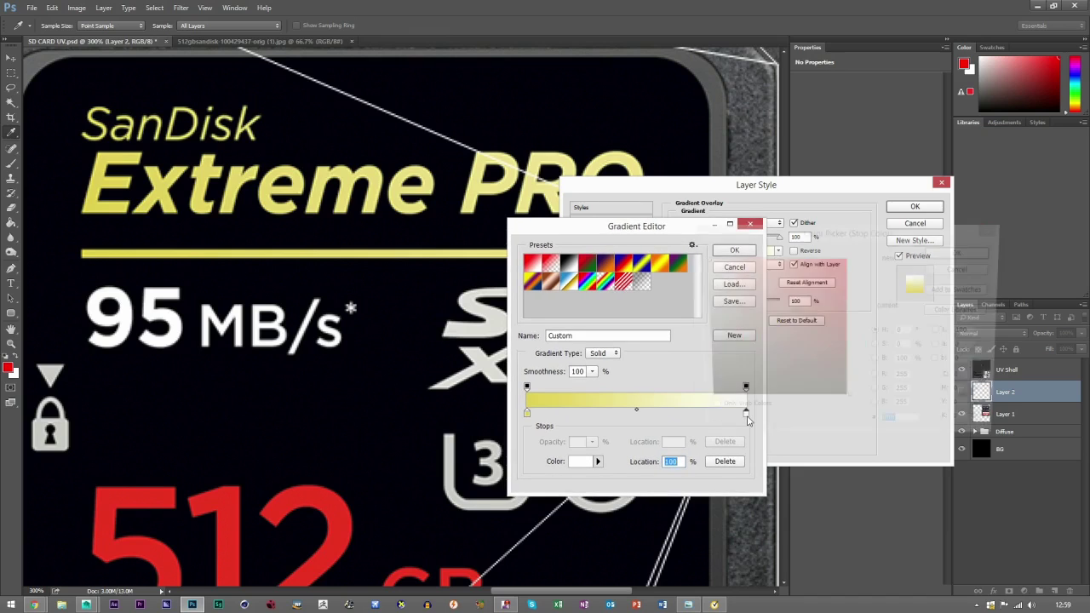
pyautogui.click(637, 164)
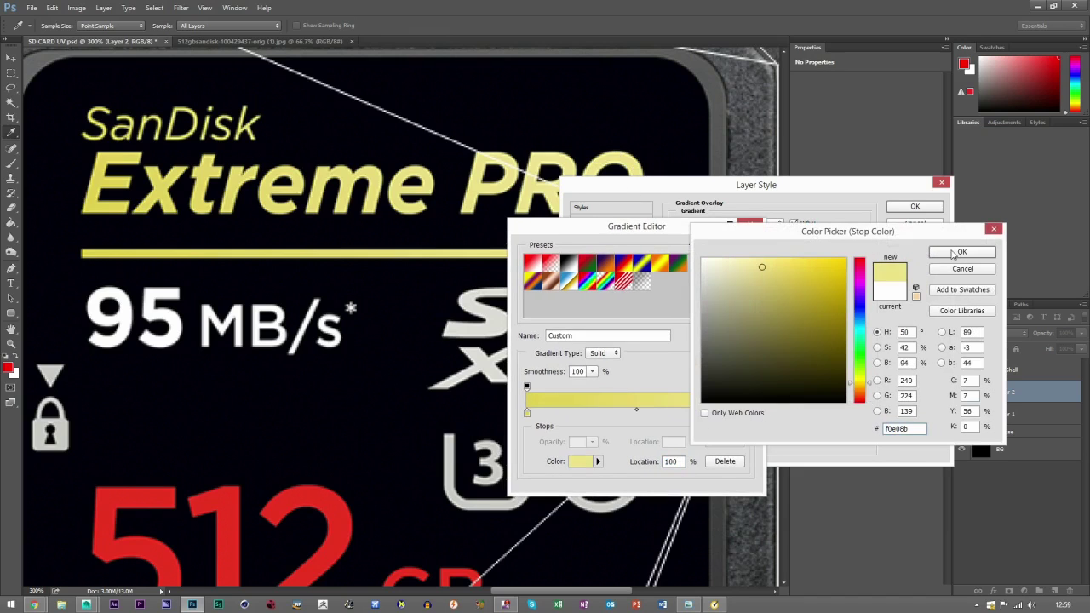
pyautogui.click(962, 252)
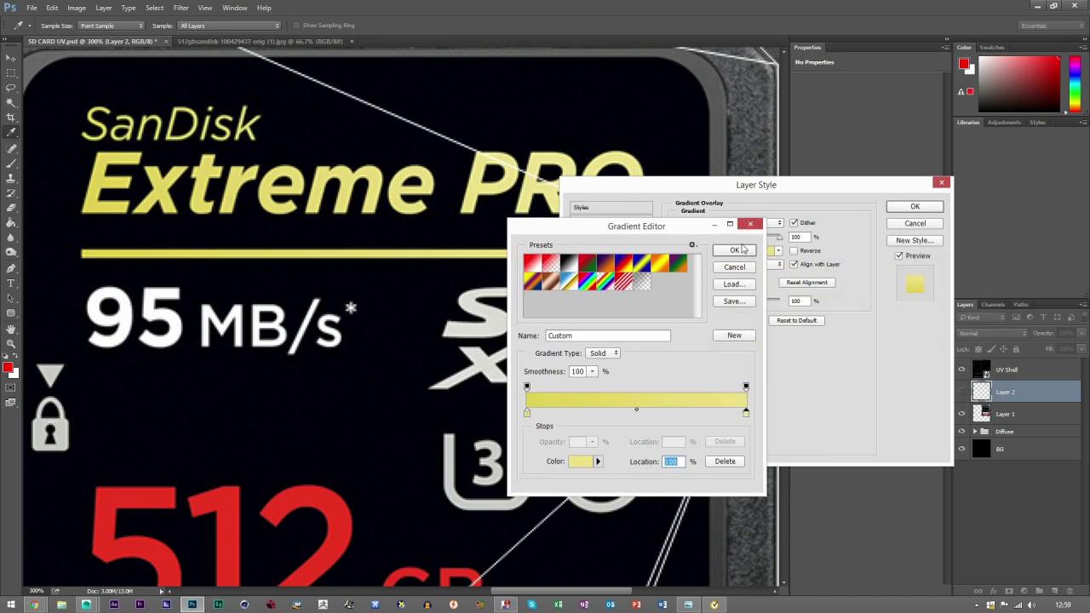
pyautogui.click(734, 250)
pyautogui.click(909, 207)
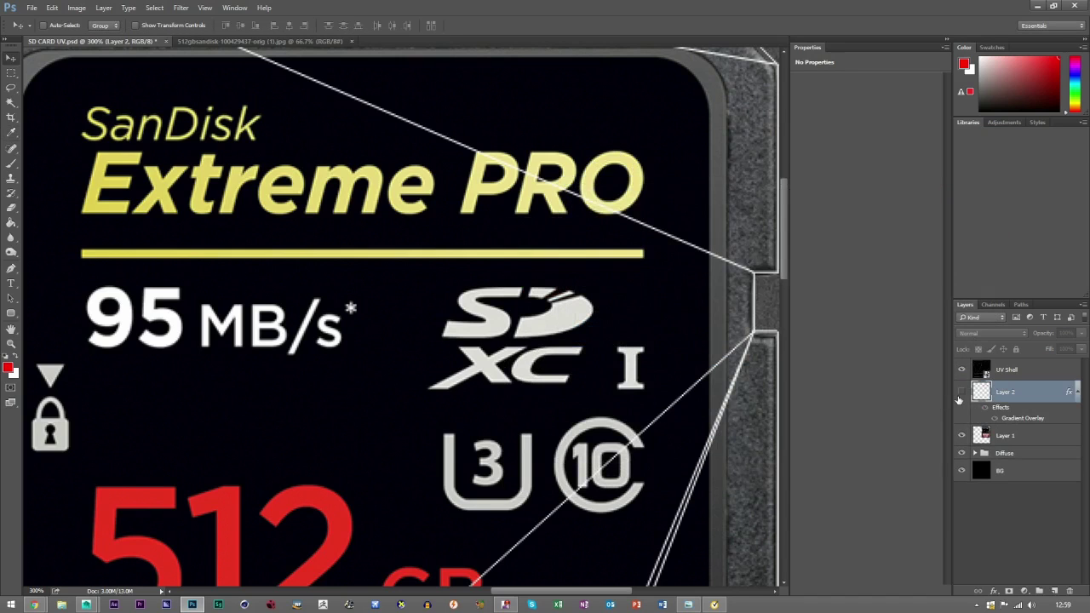
# - Show Layer 2 and set its Gradient Overlay angle to 0° so the gradient runs horizontally
pyautogui.click(960, 394)
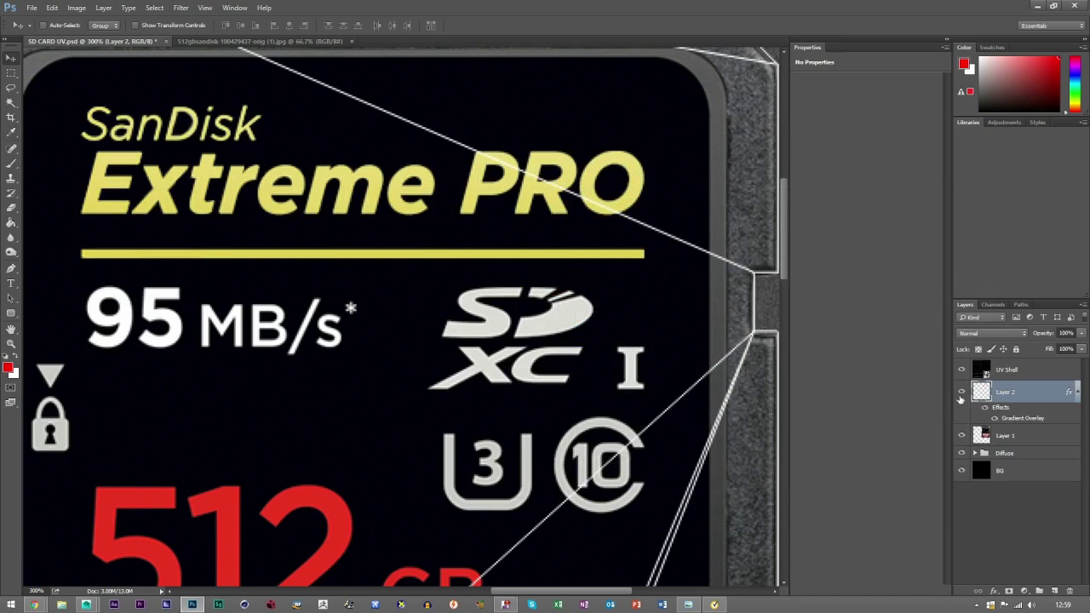
pyautogui.doubleClick(1032, 396)
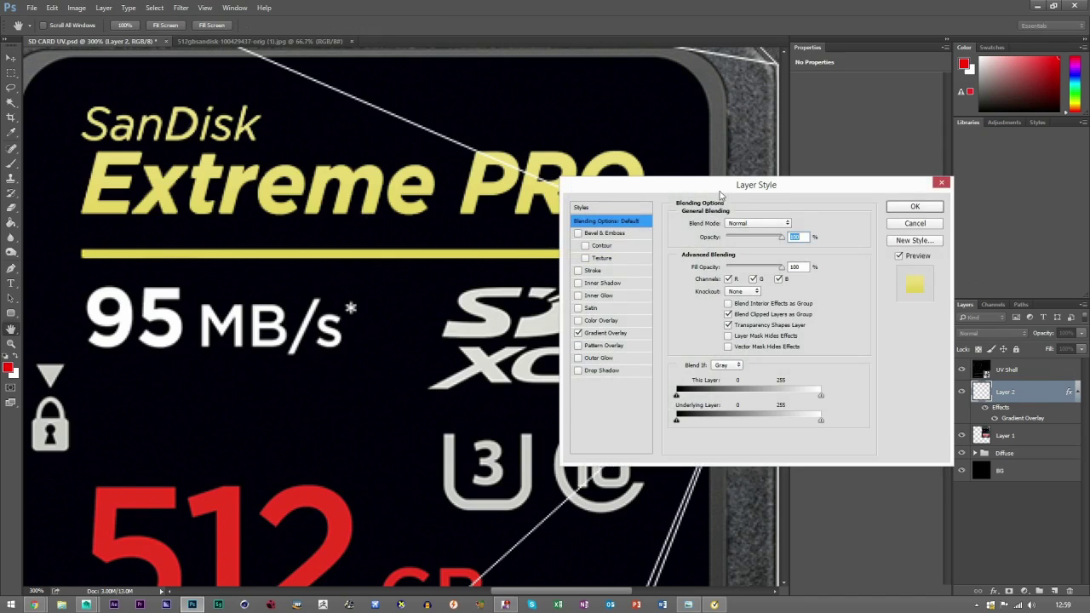
pyautogui.moveTo(717, 195); pyautogui.dragTo(765, 210)
pyautogui.click(651, 350)
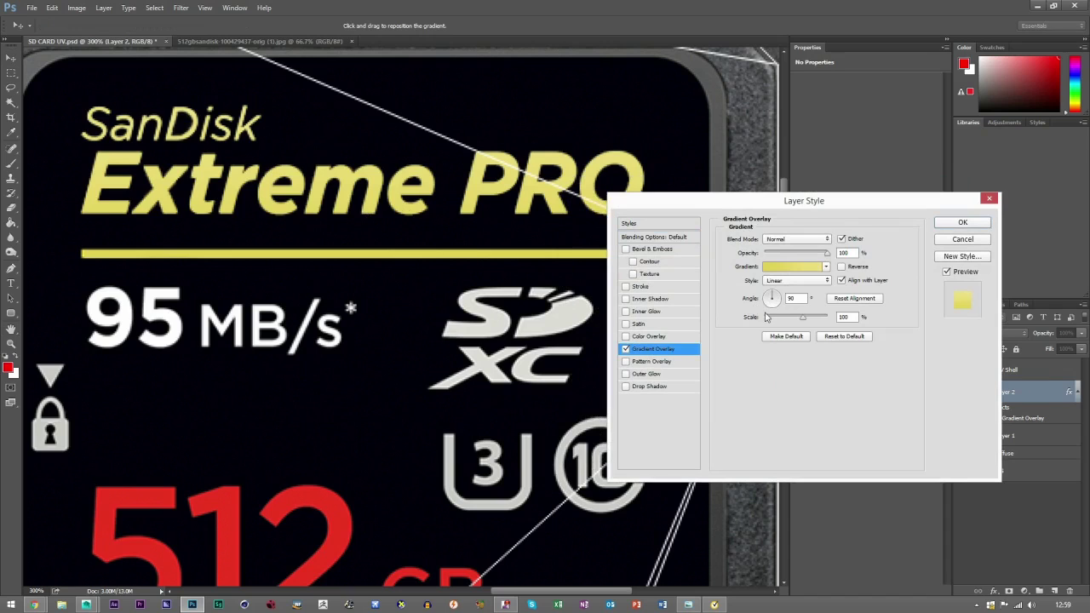
pyautogui.moveTo(770, 308); pyautogui.dragTo(796, 299)
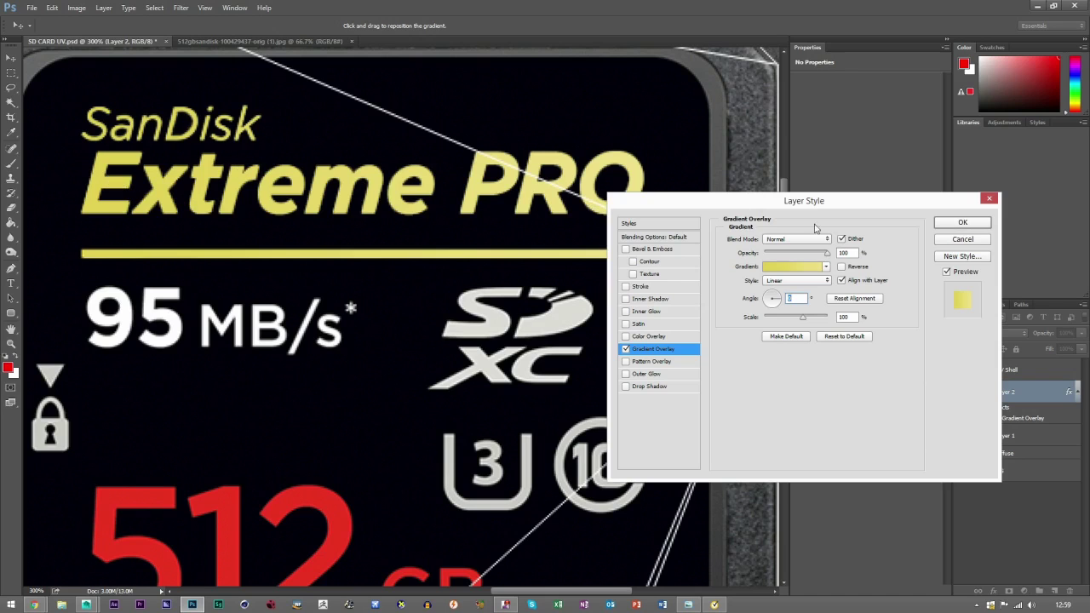
pyautogui.click(962, 222)
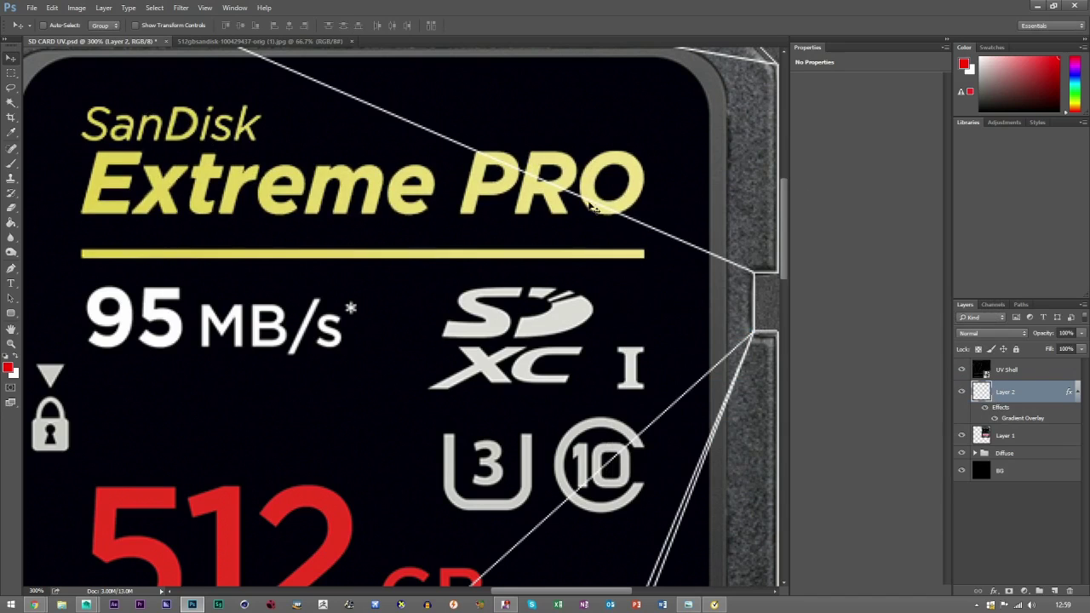
# - Collapse Layer 2's effects list and rename the layer as Main Text
pyautogui.click(1076, 393)
pyautogui.doubleClick(1005, 392)
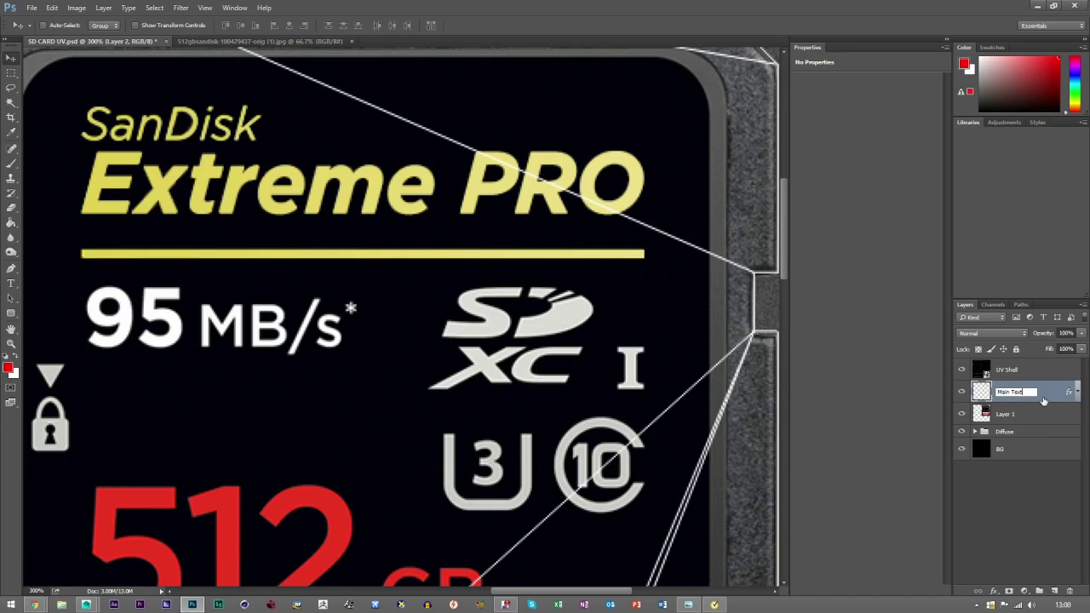
pyautogui.press('Return')
# - Add a new empty layer directly above the Main Text layer
pyautogui.click(1029, 415)
pyautogui.press('h')
pyautogui.moveTo(293, 326); pyautogui.dragTo(409, 333)
pyautogui.moveTo(523, 317); pyautogui.dragTo(481, 310)
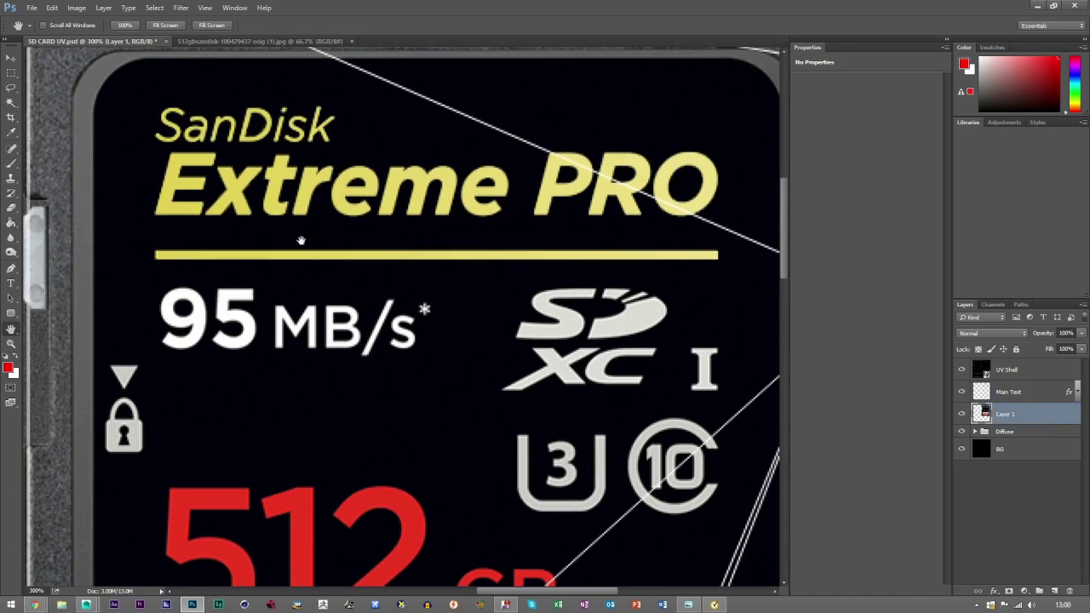
pyautogui.moveTo(446, 300); pyautogui.dragTo(444, 226)
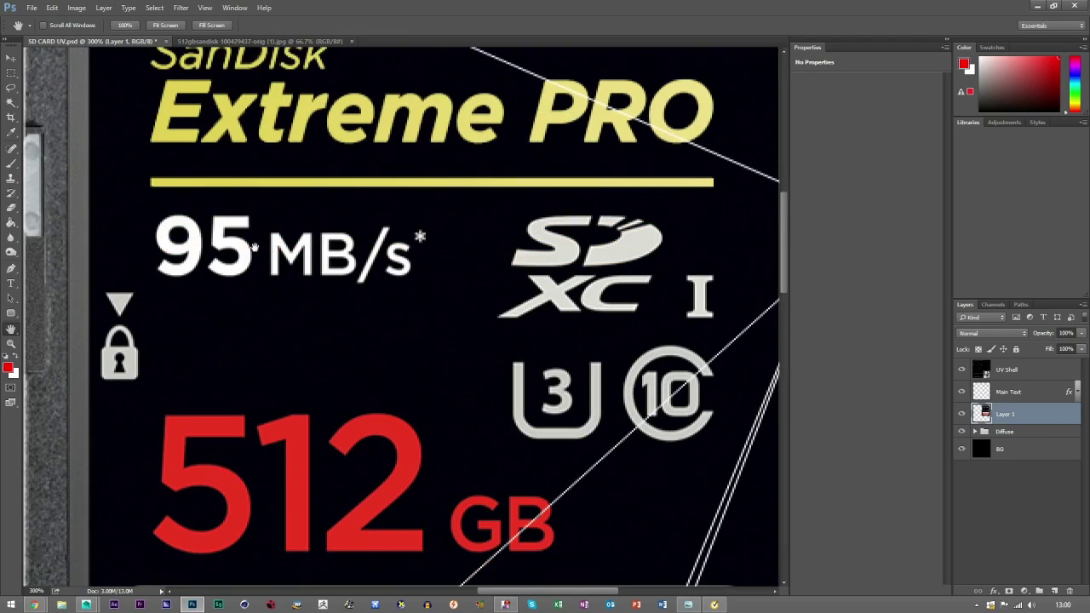
pyautogui.moveTo(254, 247); pyautogui.dragTo(231, 226)
pyautogui.click(5, 58)
pyautogui.click(1023, 397)
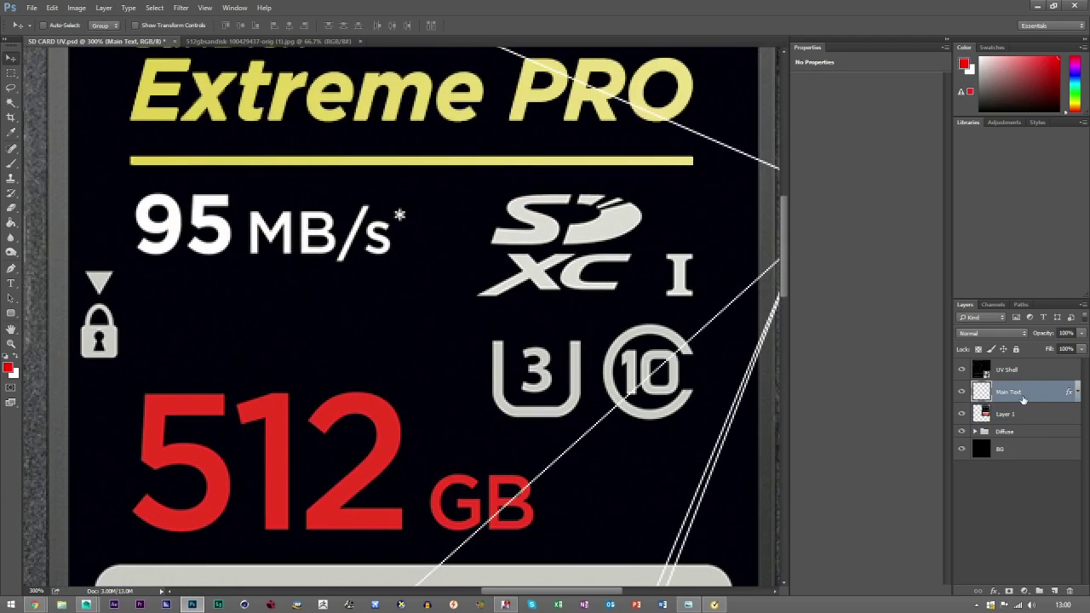
pyautogui.click(1054, 590)
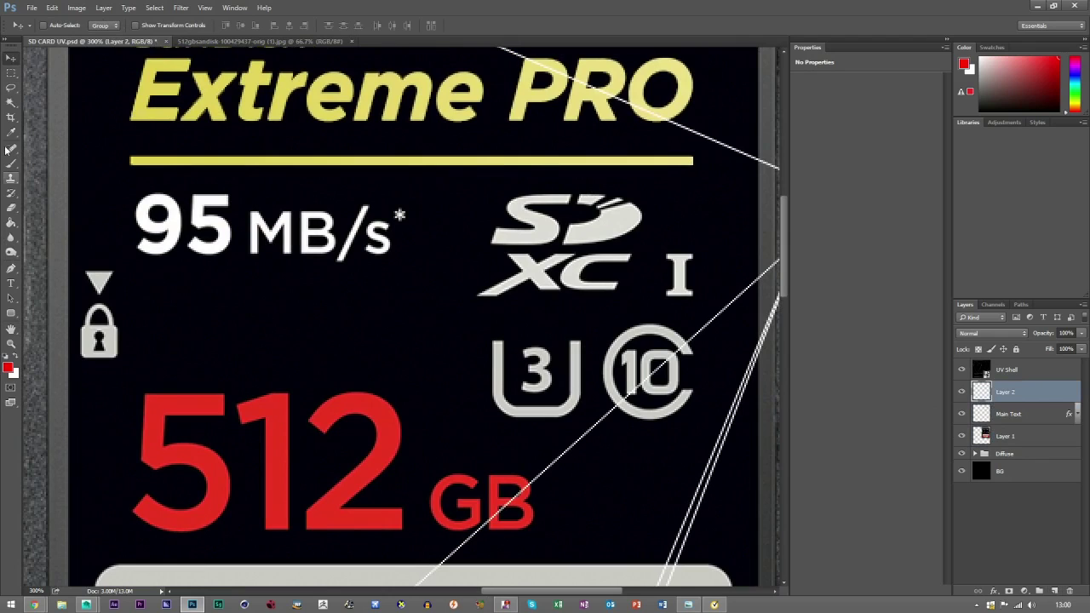
# - Select the white 95 MB/s text and the gray lock, SD XC, I, U3 and class 10 symbols on Layer 1 with the Magic Wand
pyautogui.click(11, 102)
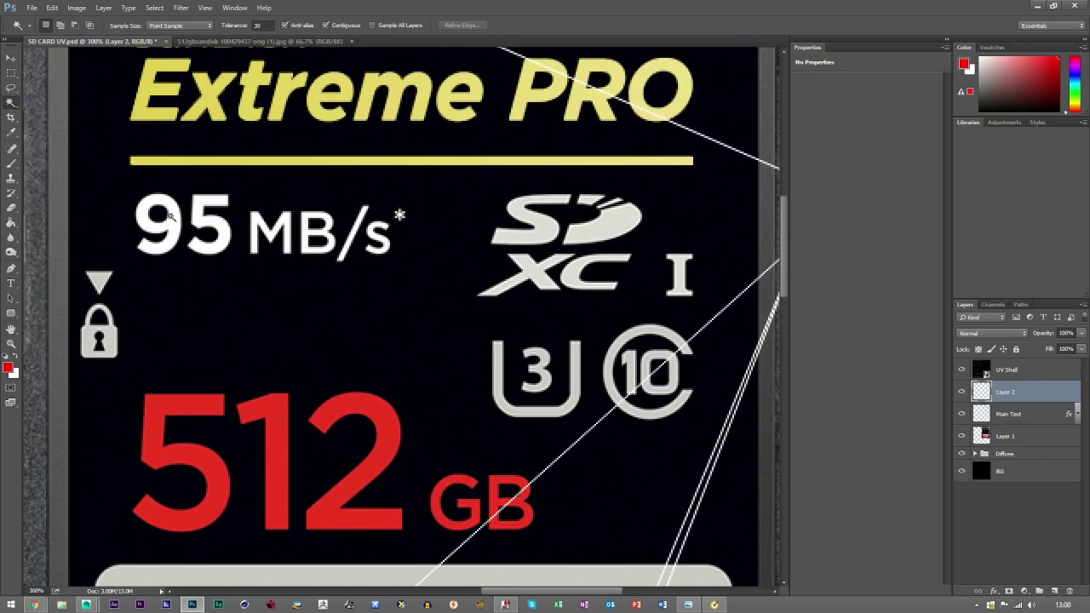
pyautogui.click(1011, 435)
pyautogui.click(178, 216)
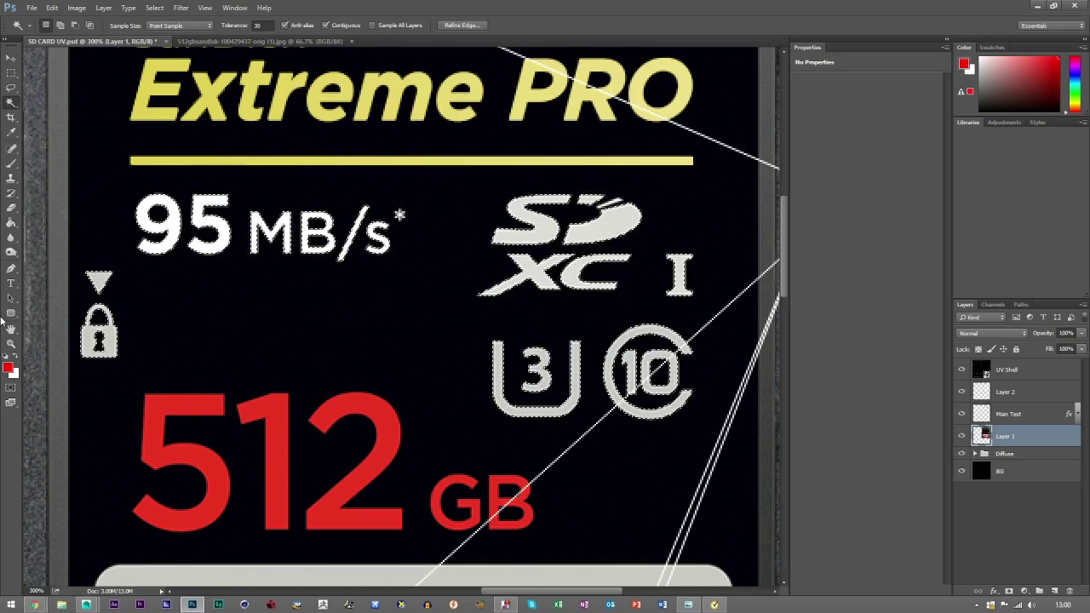
# - Fill the selected text and symbols on Layer 2 with the light gray sampled from the SD logo, and clear the selection
pyautogui.click(13, 225)
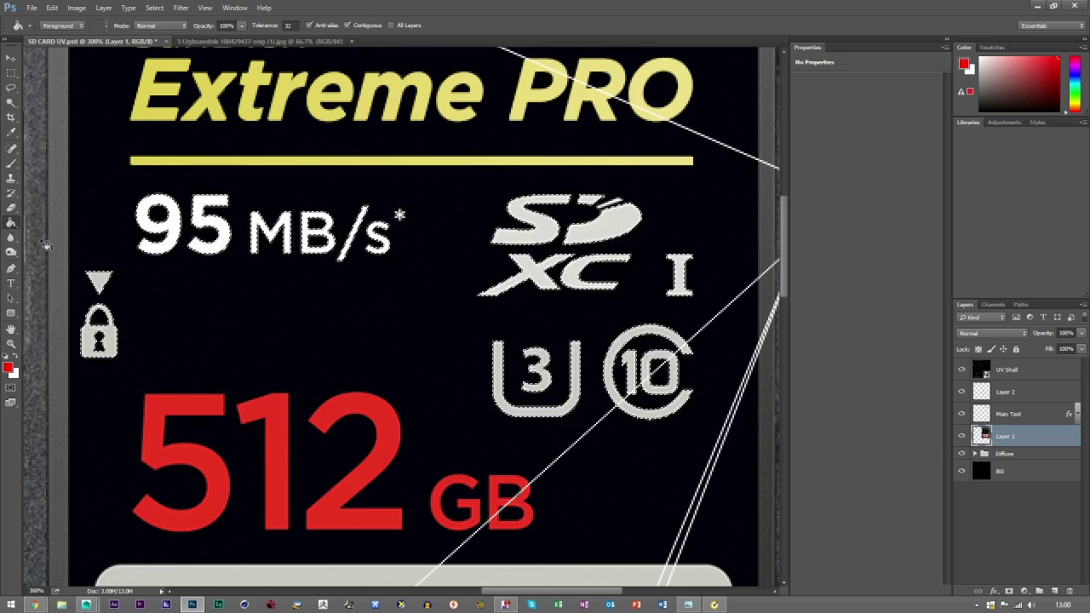
pyautogui.click(8, 368)
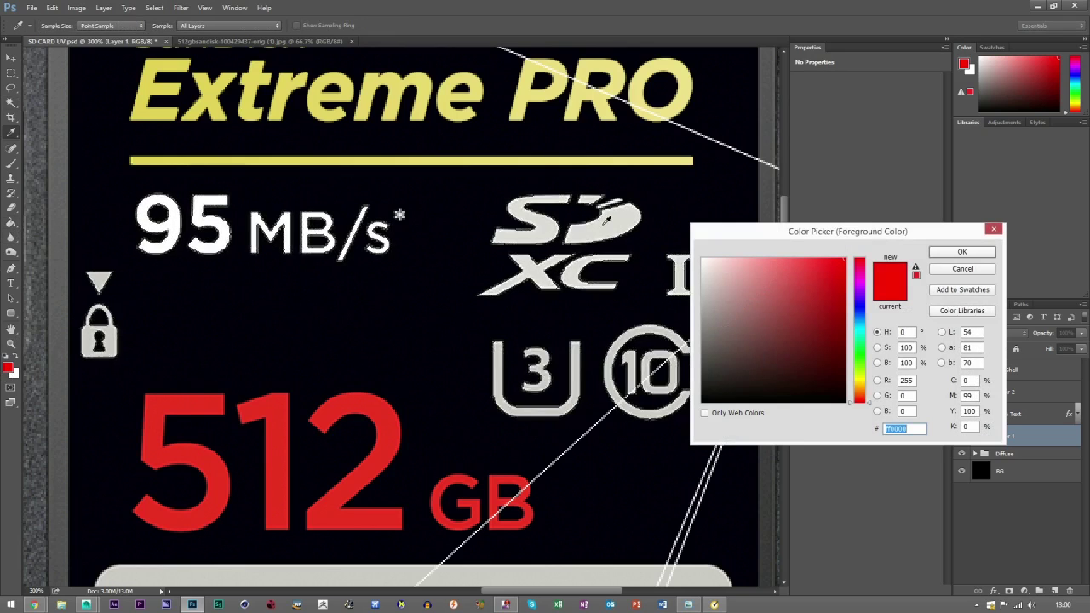
pyautogui.click(607, 219)
pyautogui.click(960, 252)
pyautogui.click(1003, 393)
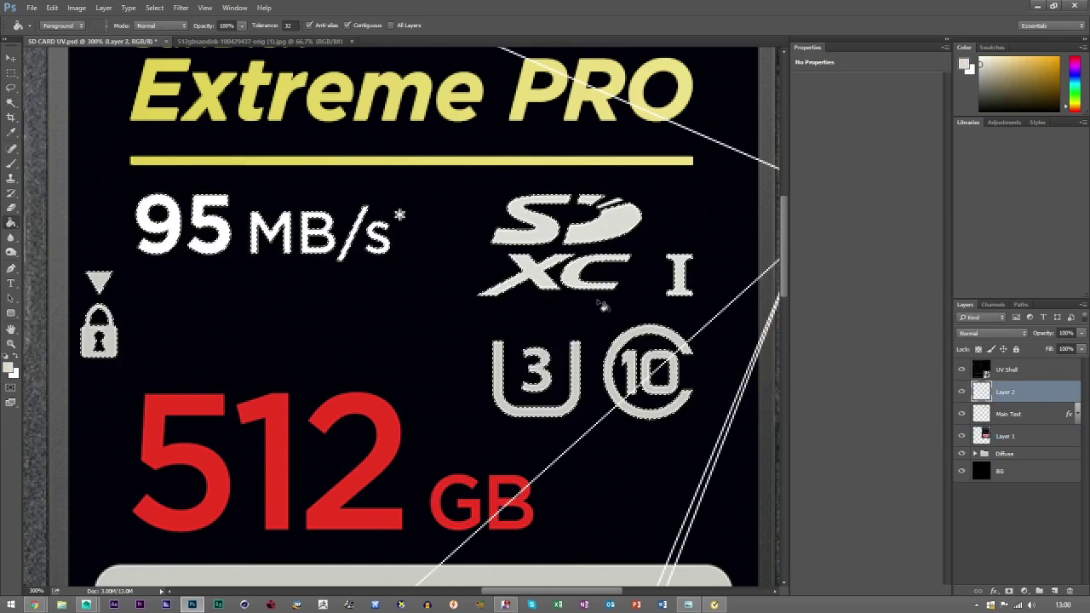
pyautogui.click(607, 238)
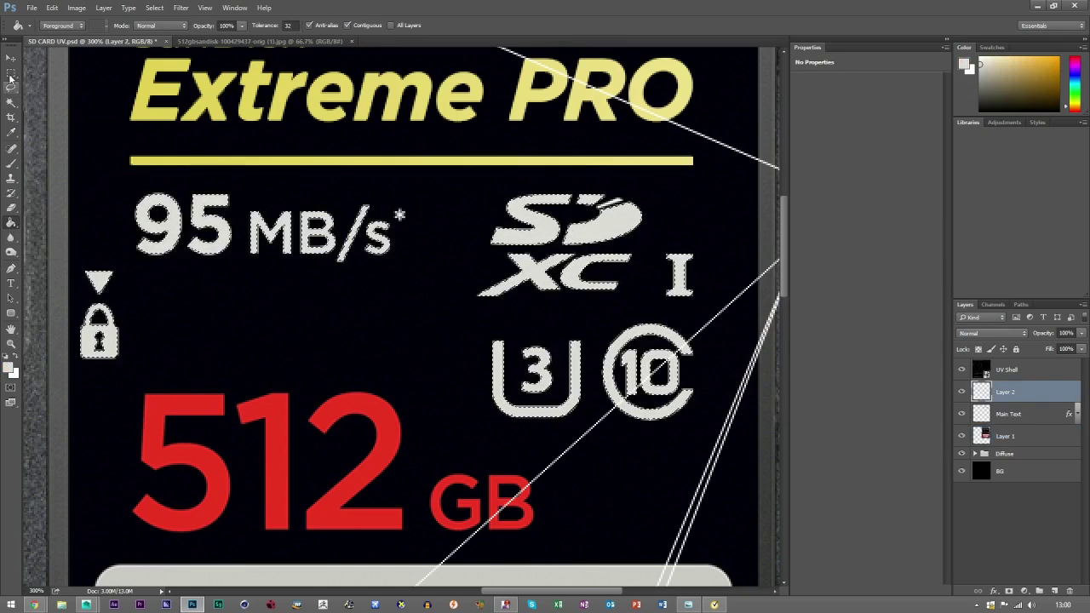
pyautogui.click(10, 74)
pyautogui.click(187, 155)
pyautogui.click(10, 59)
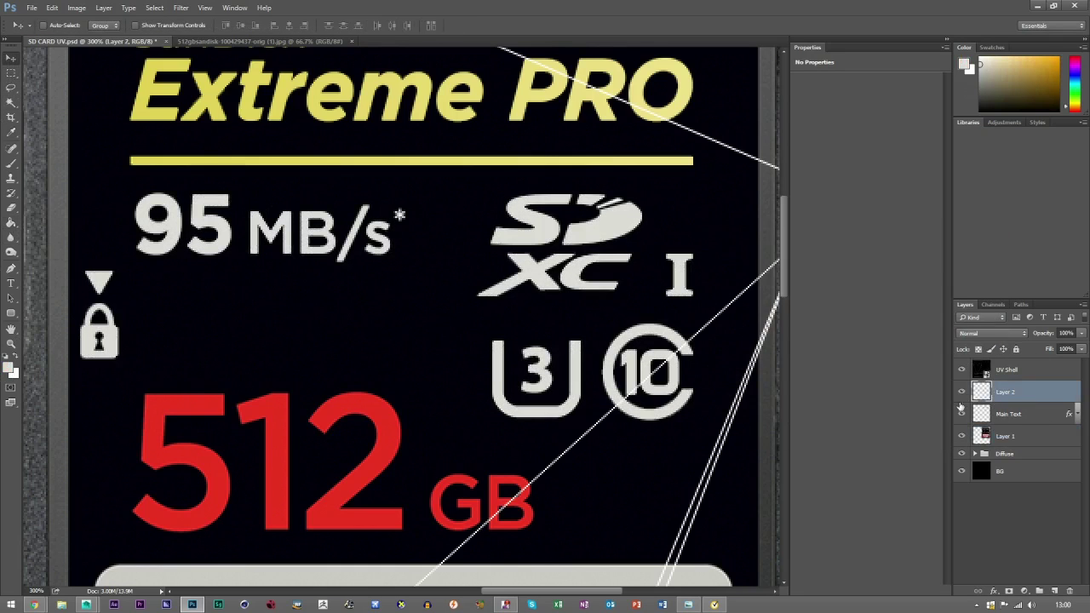
# - Toggle the reference Layer 1 off and on to compare it with the traced gray text and symbols
pyautogui.click(962, 435)
pyautogui.click(962, 435)
pyautogui.click(962, 435)
pyautogui.click(962, 435)
pyautogui.click(962, 435)
pyautogui.click(962, 435)
# - Add a new layer above Layer 2 and place a "*" text beside the 95 MB/s lettering
pyautogui.click(10, 282)
pyautogui.click(1054, 590)
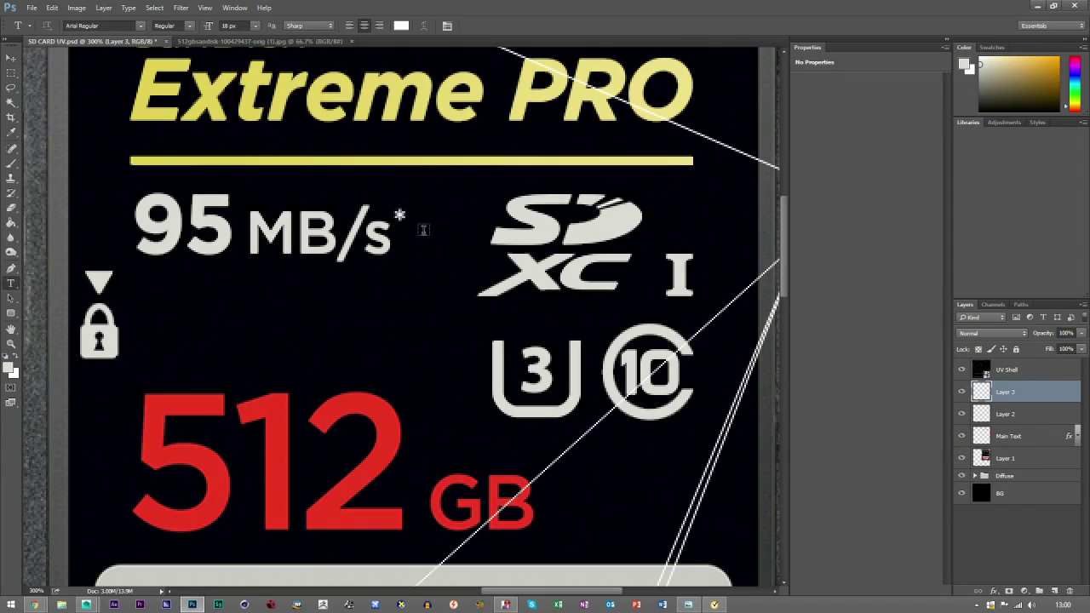
pyautogui.click(433, 219)
pyautogui.write('*')
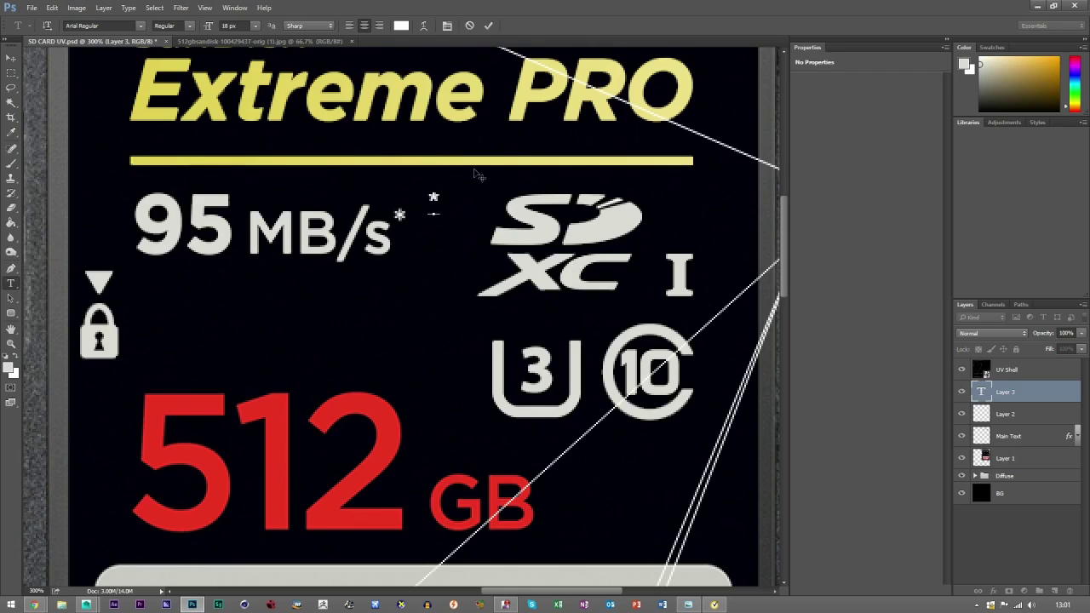
# - Set the asterisk's font size to 25 px and move it over the reference asterisk after MB/s
pyautogui.hotkey('ctrl', 'a')
pyautogui.click(255, 26)
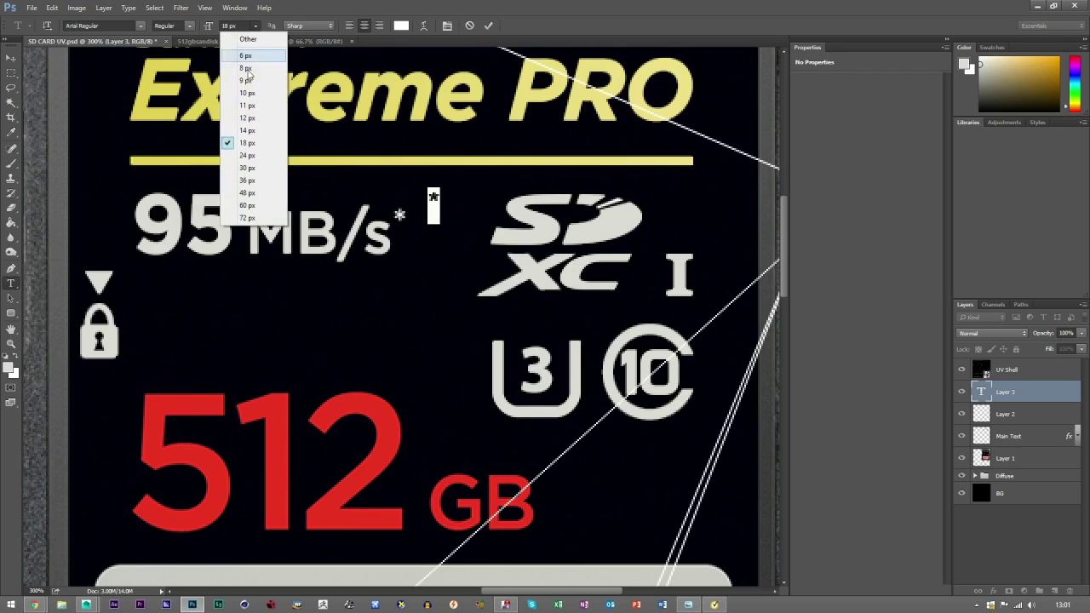
pyautogui.click(248, 172)
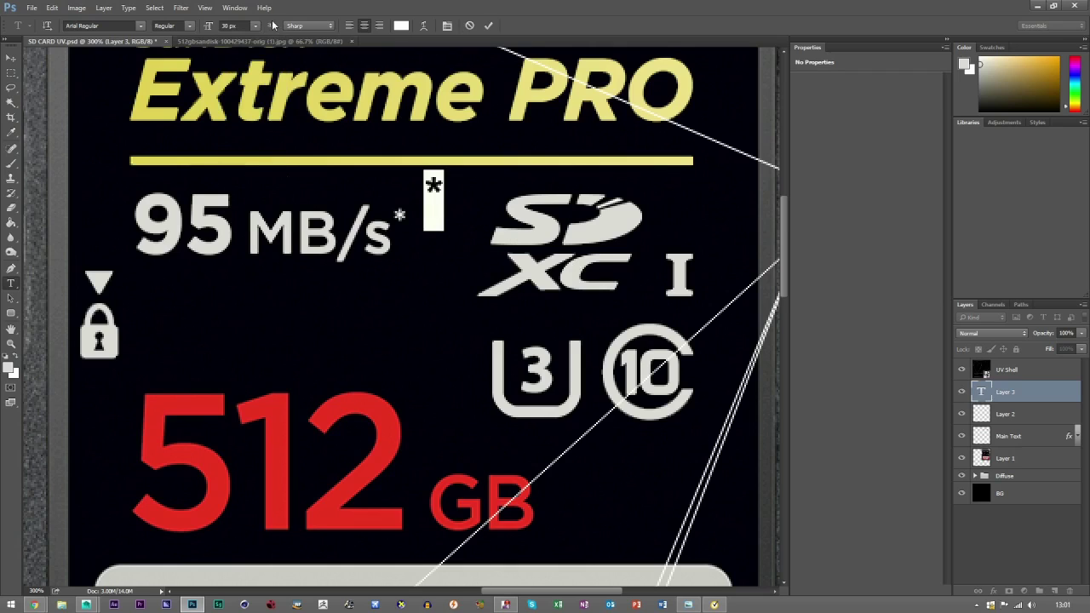
pyautogui.click(239, 26)
pyautogui.write('27')
pyautogui.press('Return')
pyautogui.moveTo(241, 26); pyautogui.dragTo(179, 24)
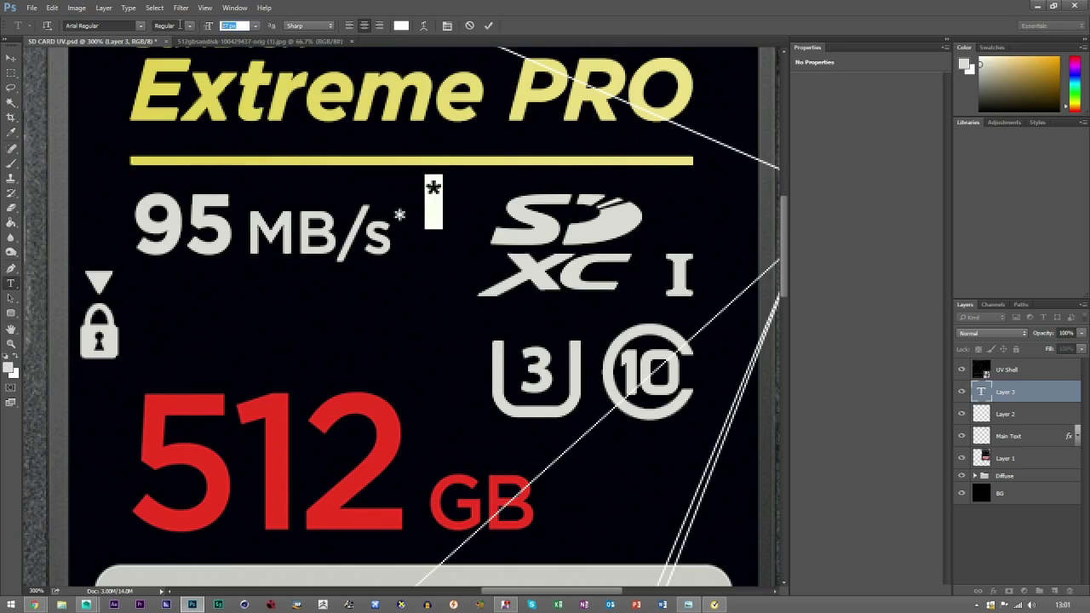
pyautogui.click(487, 26)
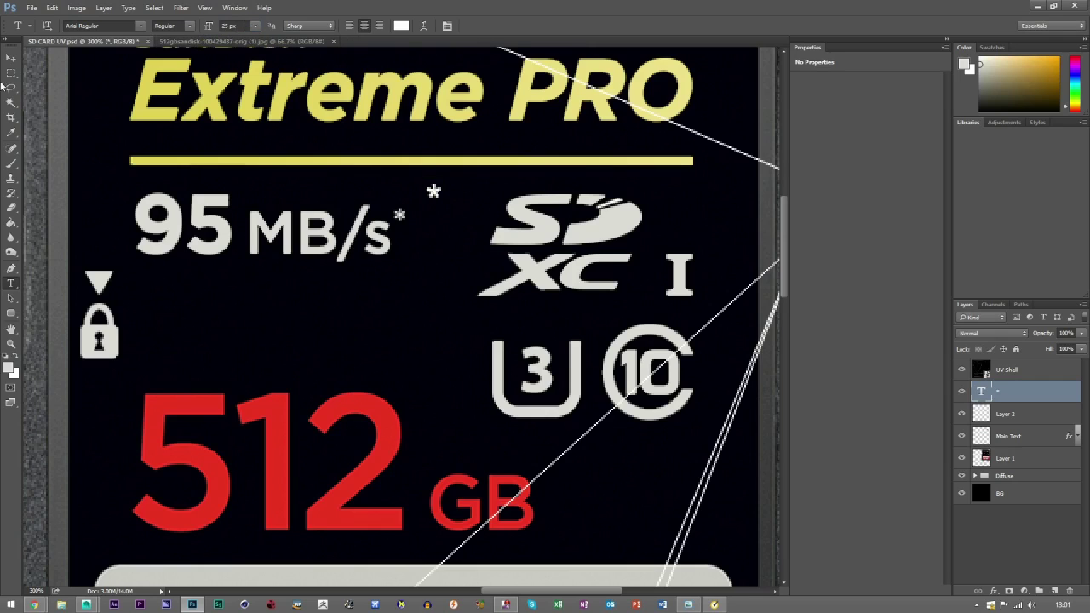
pyautogui.press('v')
pyautogui.moveTo(442, 183); pyautogui.dragTo(408, 205)
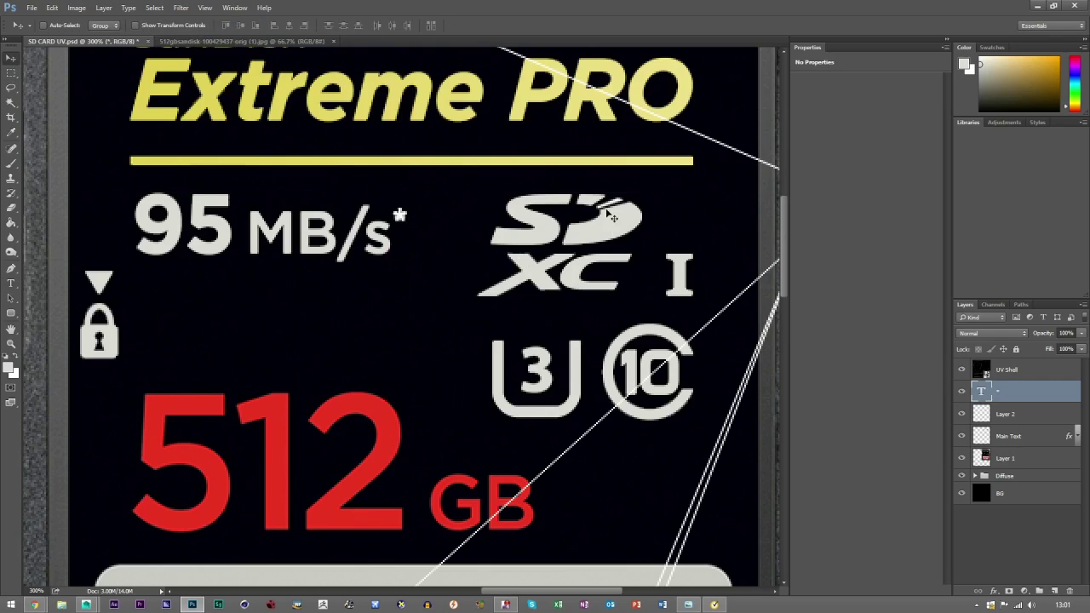
# - On a new layer above the asterisk, trace the thin slanted sliver in the SD logo's D with a closed Pen path
pyautogui.click(12, 342)
pyautogui.click(644, 196)
pyautogui.click(642, 200)
pyautogui.click(639, 204)
pyautogui.click(604, 289)
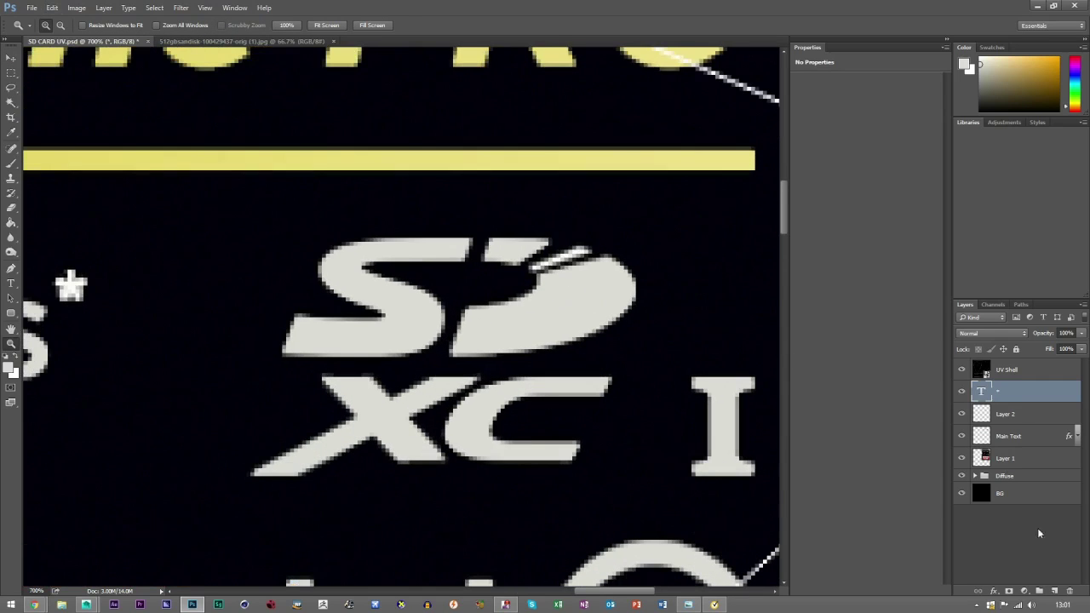
pyautogui.click(1054, 590)
pyautogui.click(11, 268)
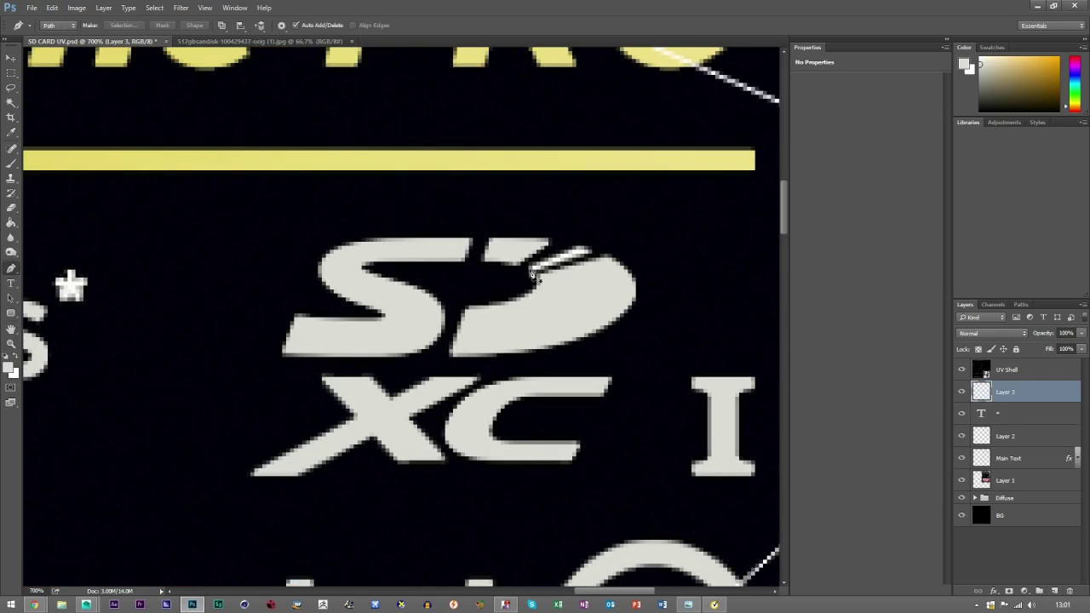
pyautogui.click(531, 273)
pyautogui.click(582, 251)
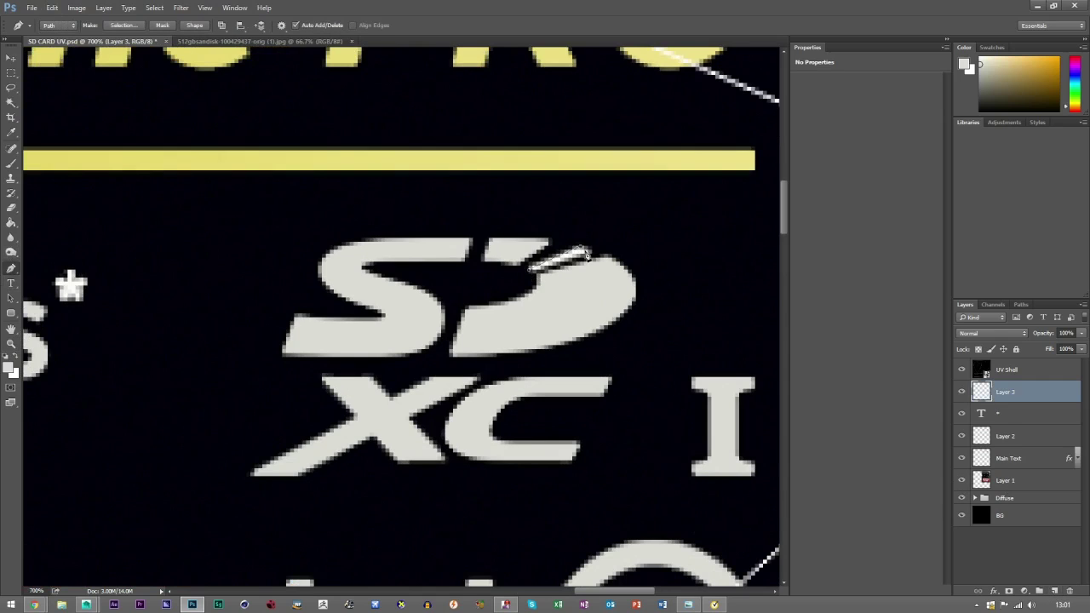
pyautogui.click(528, 273)
# - Convert the sliver path into a selection, fill it with the light gray foreground color on Layer 3, and clear the selection
pyautogui.rightClick(549, 264)
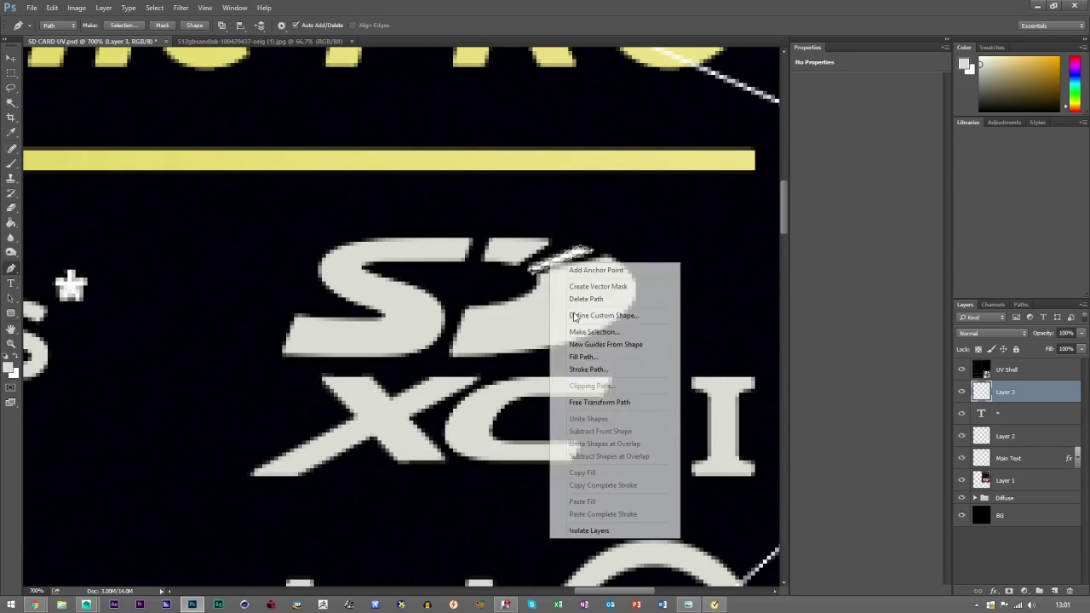
pyautogui.click(594, 332)
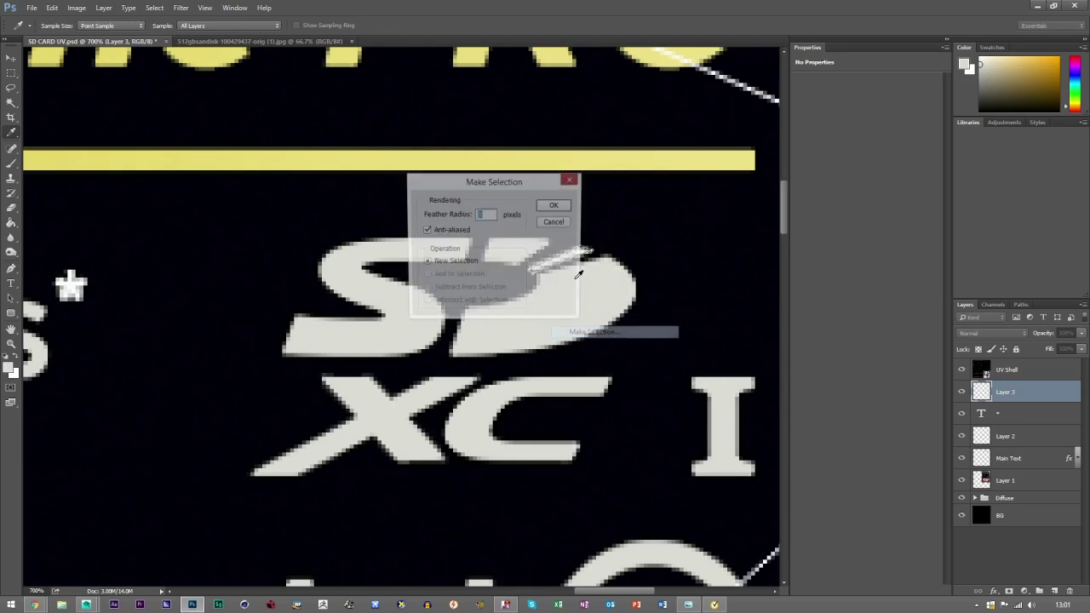
pyautogui.click(552, 206)
pyautogui.press('g')
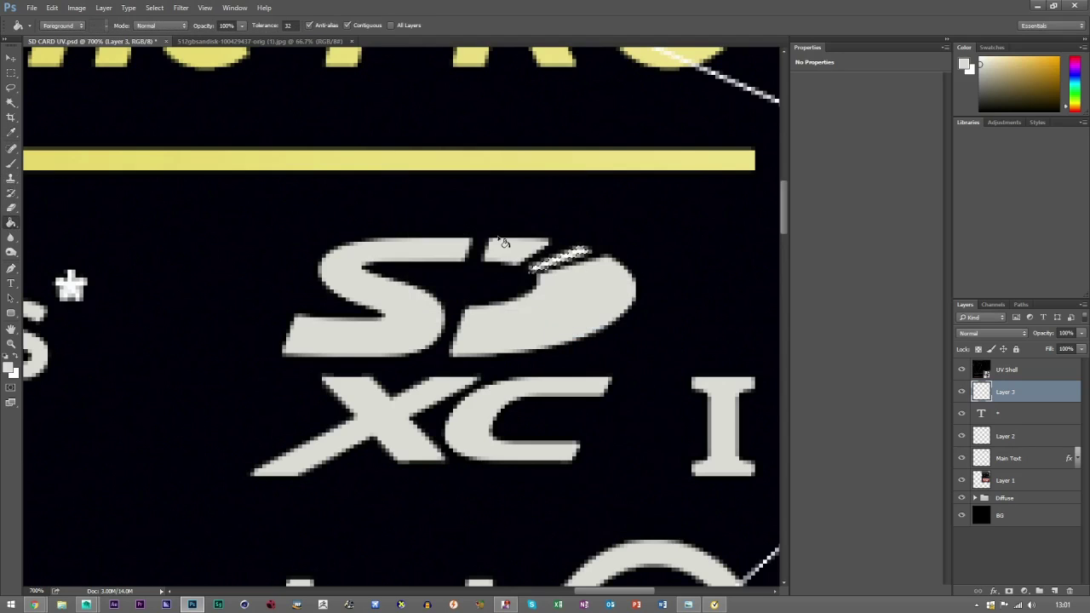
pyautogui.click(11, 73)
pyautogui.click(251, 189)
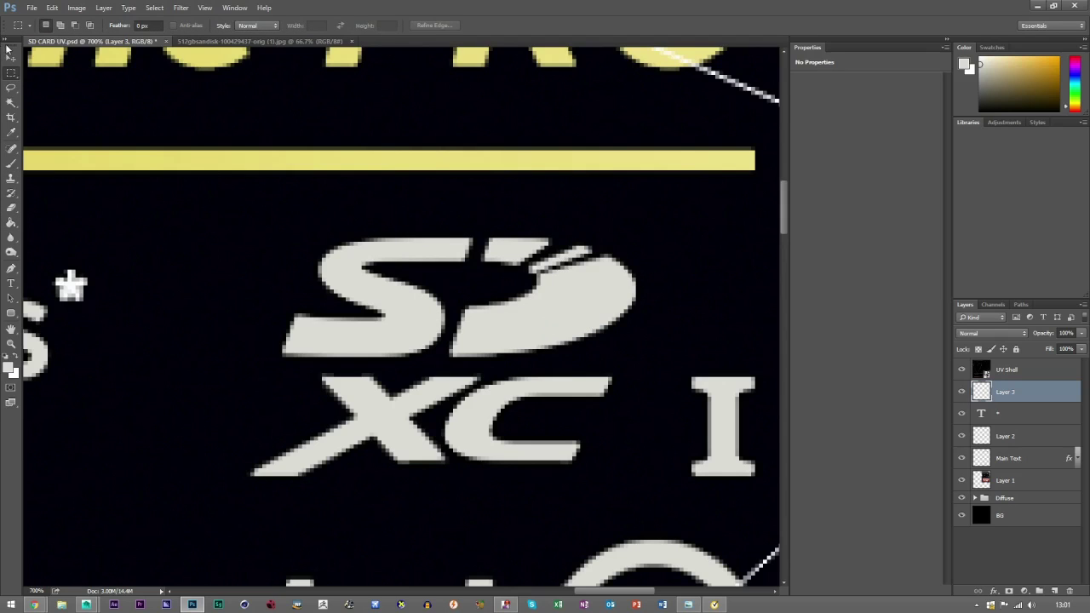
# - Hide the reference Layer 1 and examine the traced lettering and logos on the card's front
pyautogui.click(10, 56)
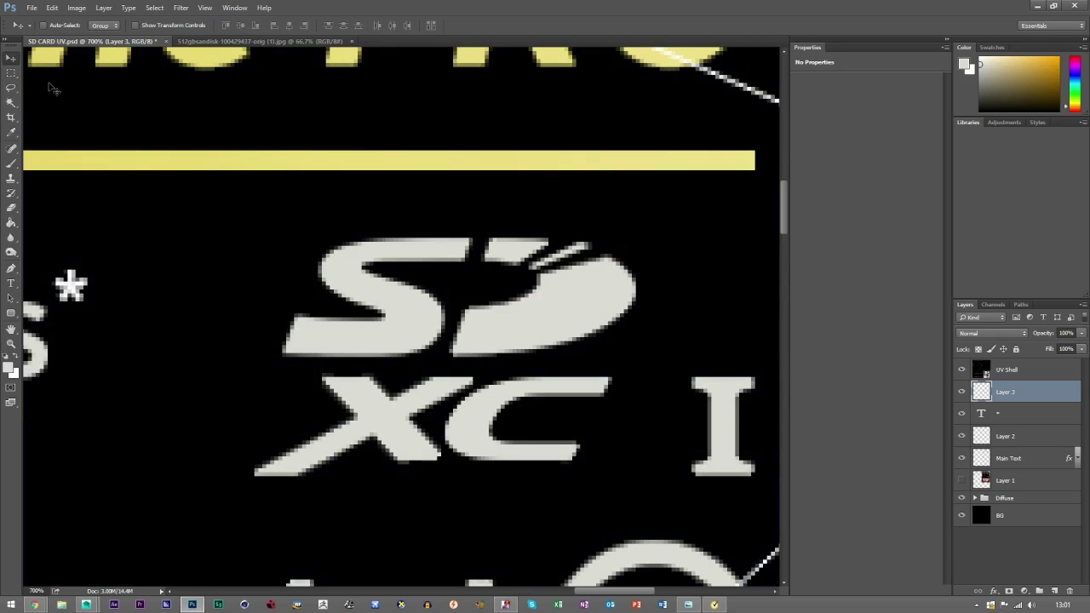
pyautogui.click(11, 343)
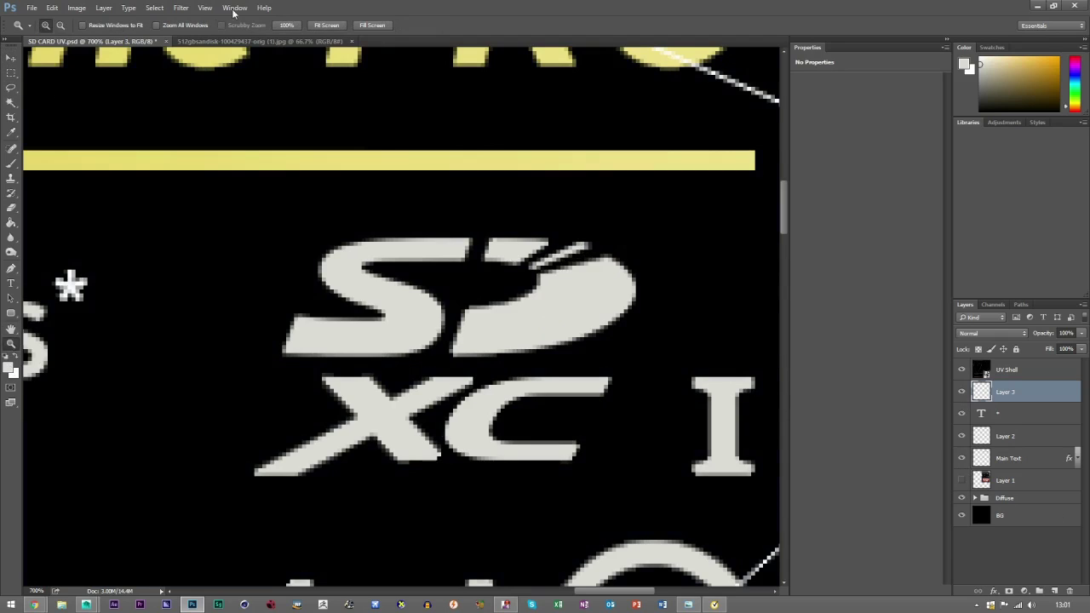
pyautogui.click(327, 26)
pyautogui.click(630, 157)
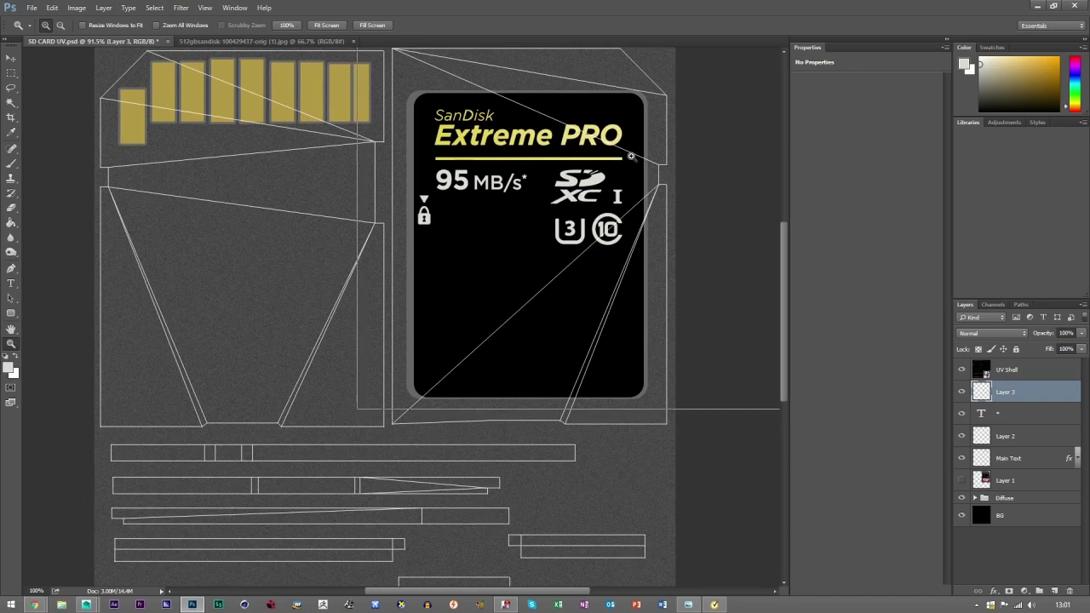
pyautogui.click(630, 158)
pyautogui.click(12, 57)
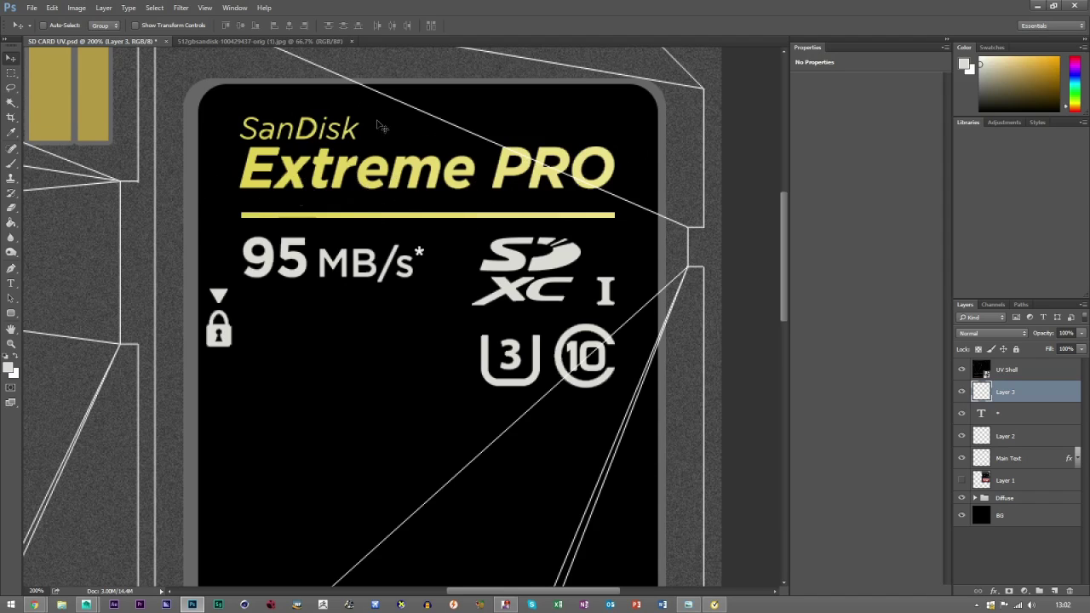
pyautogui.scroll(-2, 528, 311)
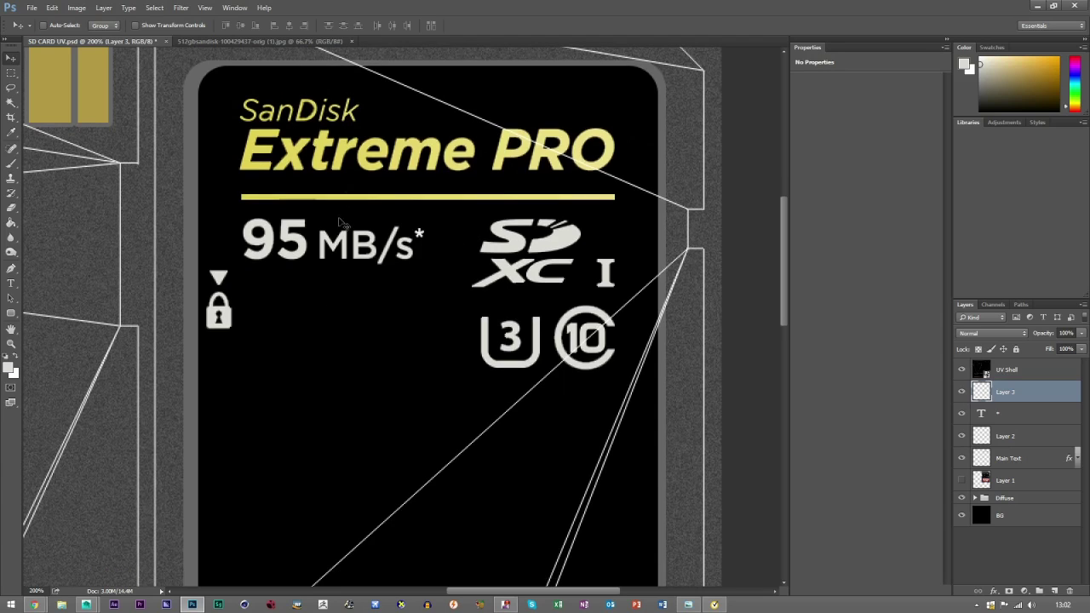
# - Select Layer 2, the asterisk layer and Layer 3 together and rasterize the asterisk type
pyautogui.keyDown('shift'); pyautogui.click(1010, 452); pyautogui.keyUp('shift')
pyautogui.doubleClick(1010, 454)
pyautogui.click(999, 436)
pyautogui.keyDown('shift'); pyautogui.click(1004, 397); pyautogui.keyUp('shift')
pyautogui.rightClick(1005, 408)
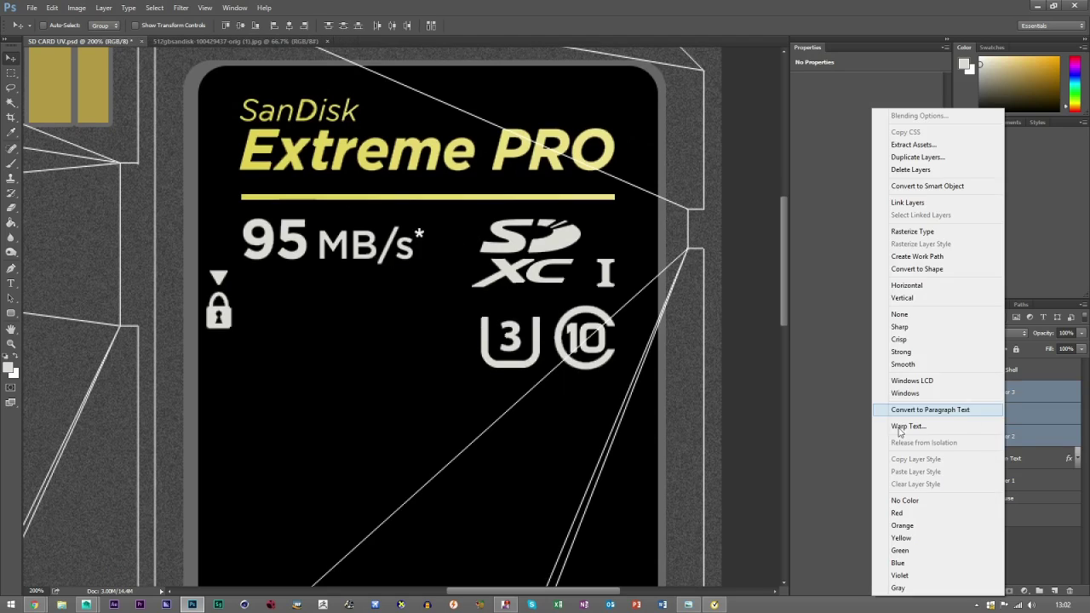
pyautogui.click(912, 232)
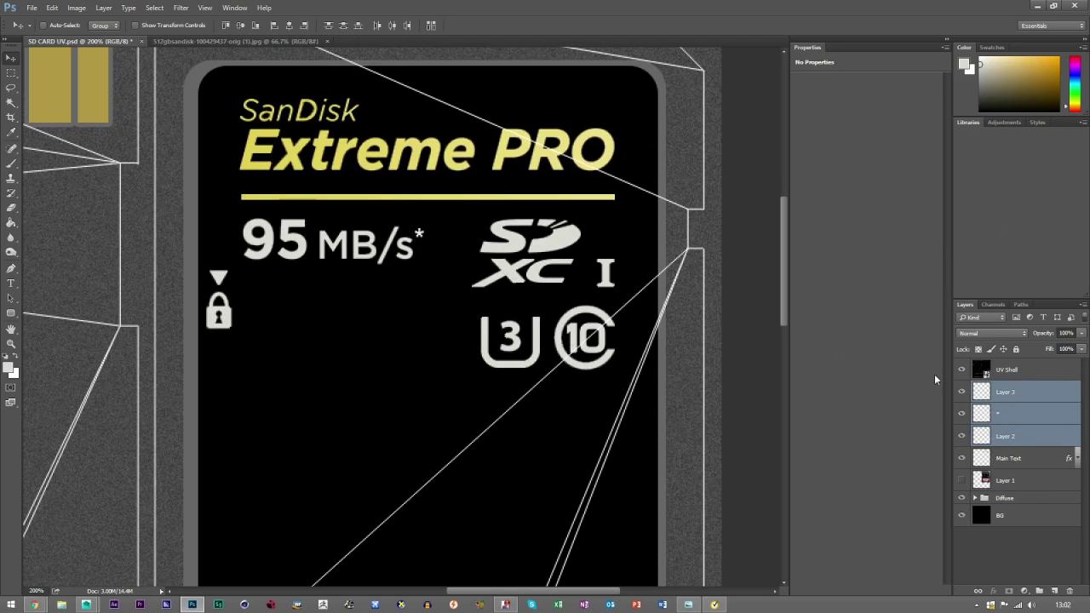
# - Merge the three selected light gray layers into one and rename it White Text
pyautogui.rightClick(1052, 429)
pyautogui.click(997, 461)
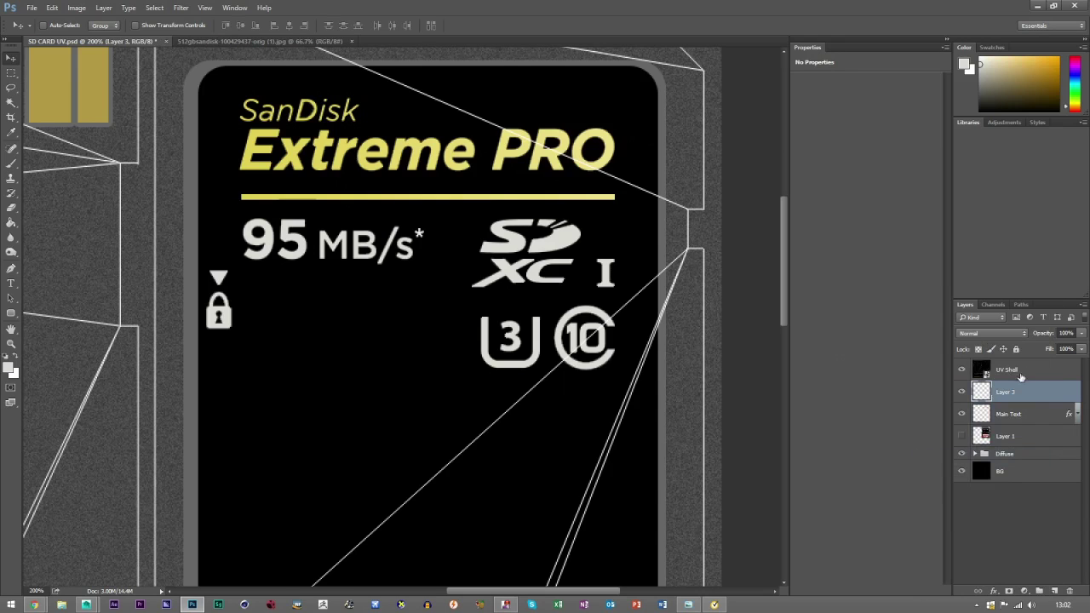
pyautogui.doubleClick(1008, 393)
pyautogui.press('Return')
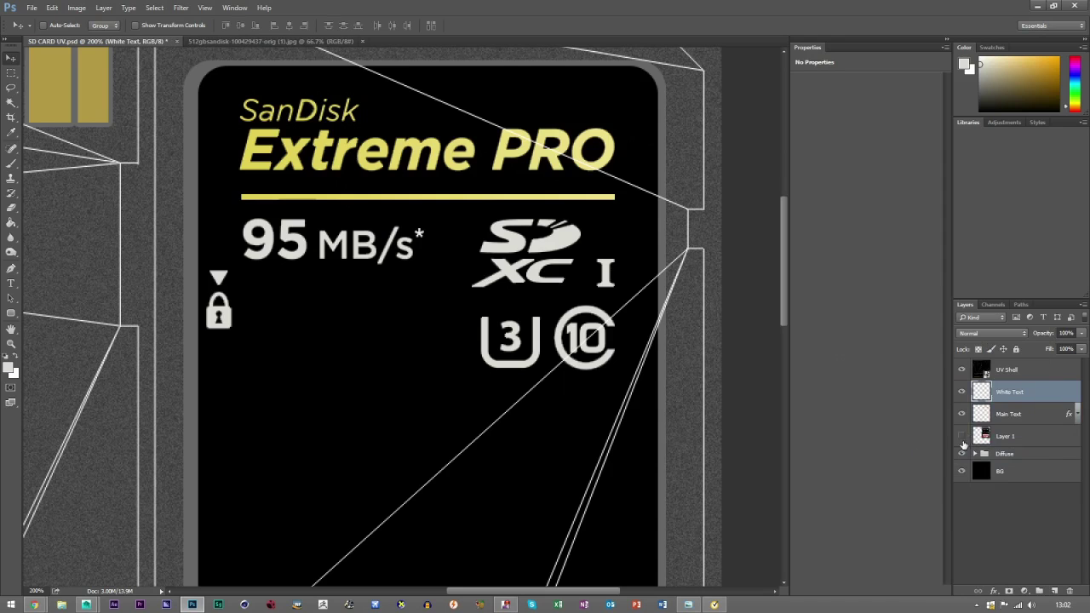
# - Show the reference Layer 1 again and add a new empty layer above White Text
pyautogui.click(962, 436)
pyautogui.scroll(-2, 361, 360)
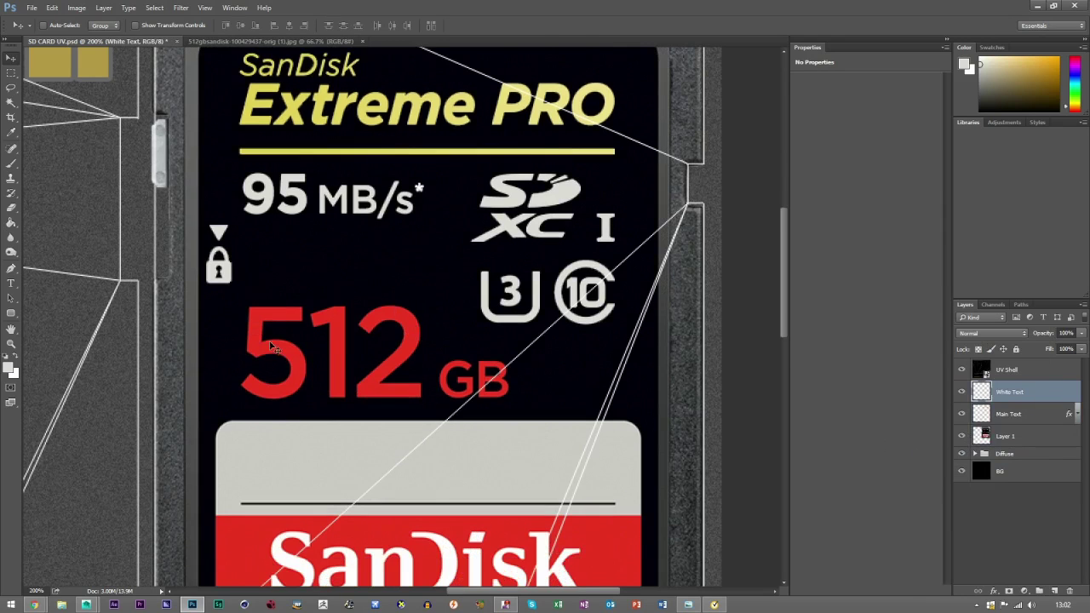
pyautogui.click(11, 102)
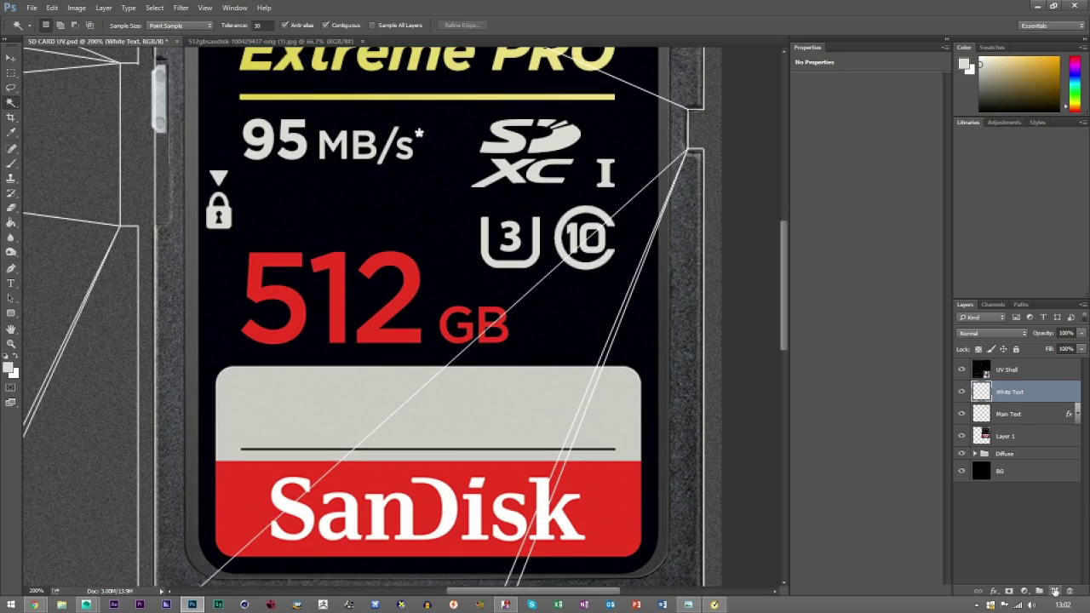
pyautogui.click(1055, 591)
# - Select the red 512 GB characters on Layer 1 with the Magic Wand
pyautogui.click(263, 261)
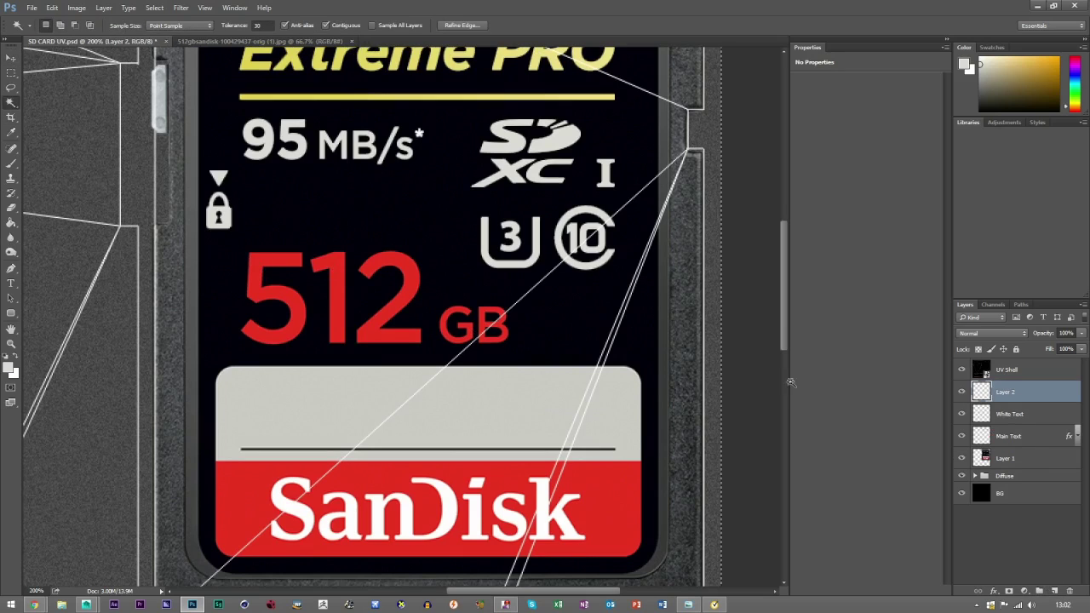
pyautogui.click(1007, 458)
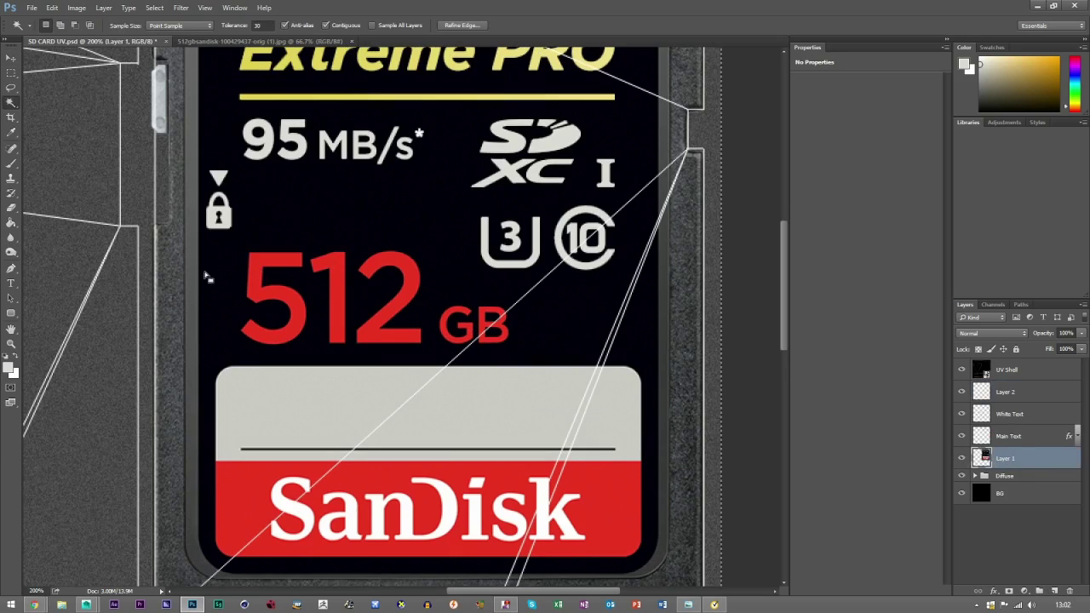
pyautogui.click(283, 262)
pyautogui.keyDown('shift'); pyautogui.click(339, 279); pyautogui.keyUp('shift')
pyautogui.keyDown('shift'); pyautogui.click(382, 305); pyautogui.keyUp('shift')
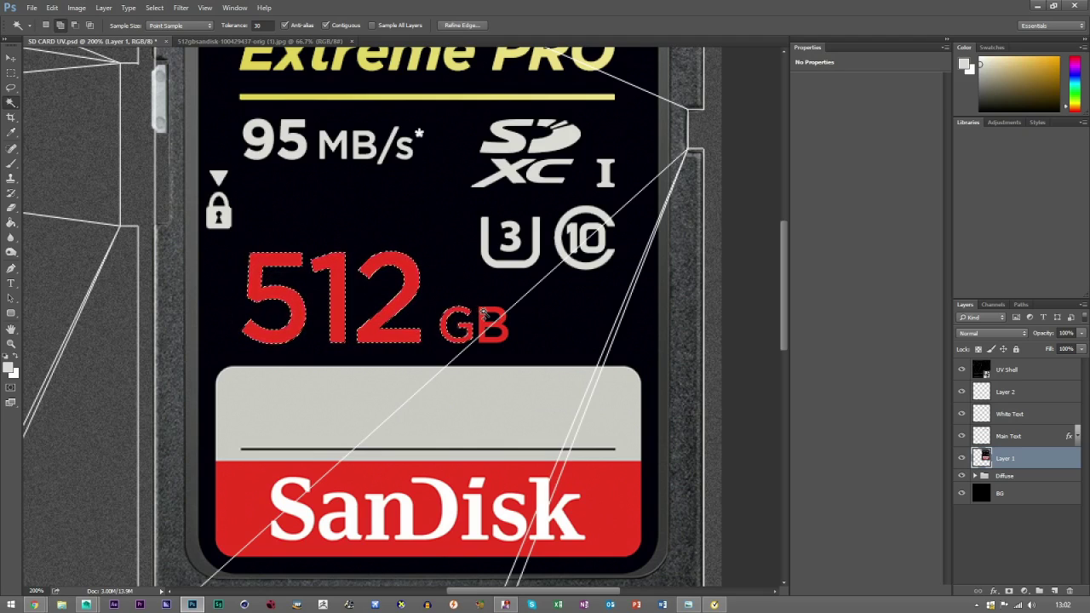
# - Fill the 512 GB selection on Layer 2 with red sampled from the digits, clear the selection, and rename the layer 512gb
pyautogui.click(10, 366)
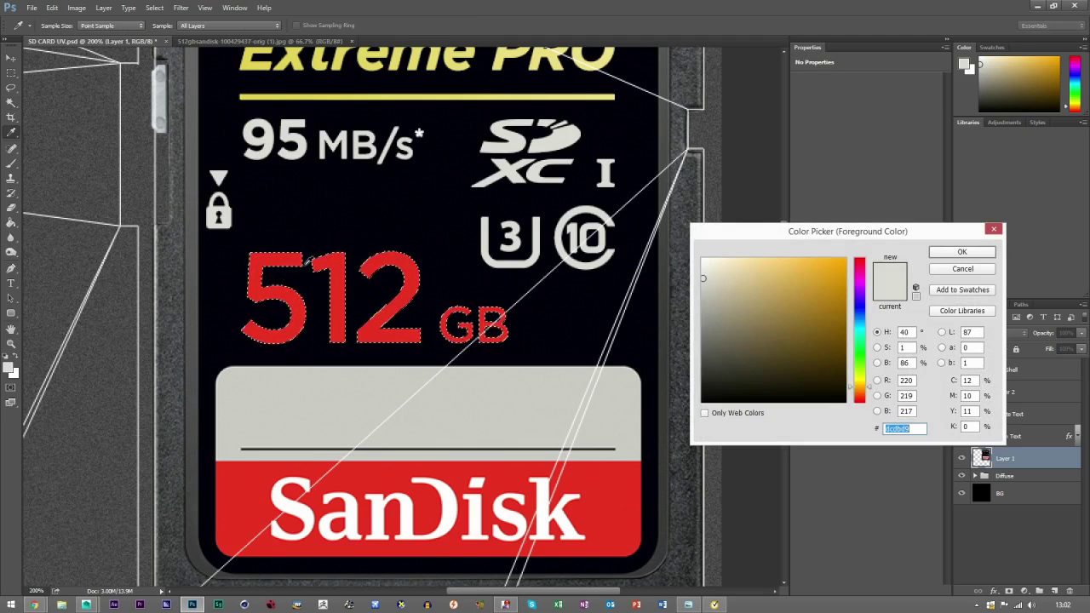
pyautogui.click(304, 258)
pyautogui.click(974, 256)
pyautogui.click(11, 223)
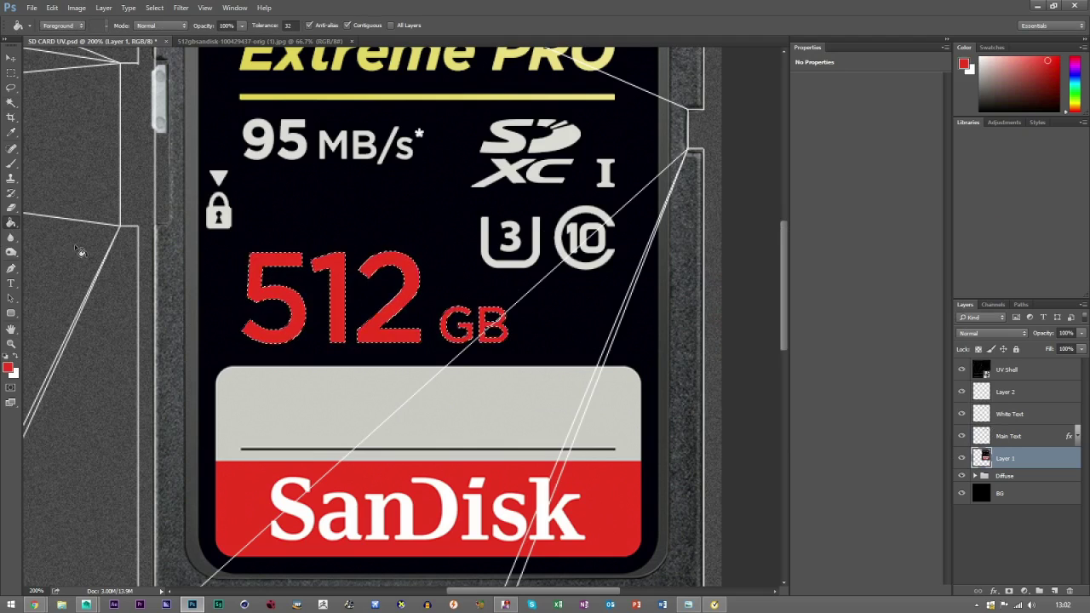
pyautogui.click(1004, 392)
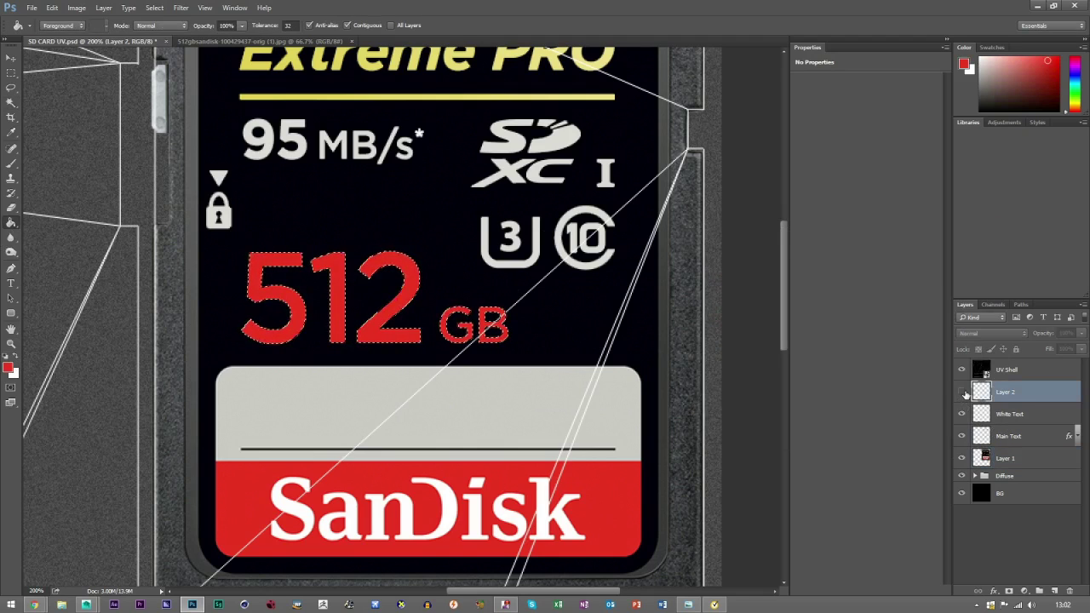
pyautogui.click(11, 72)
pyautogui.click(7, 57)
pyautogui.doubleClick(1006, 392)
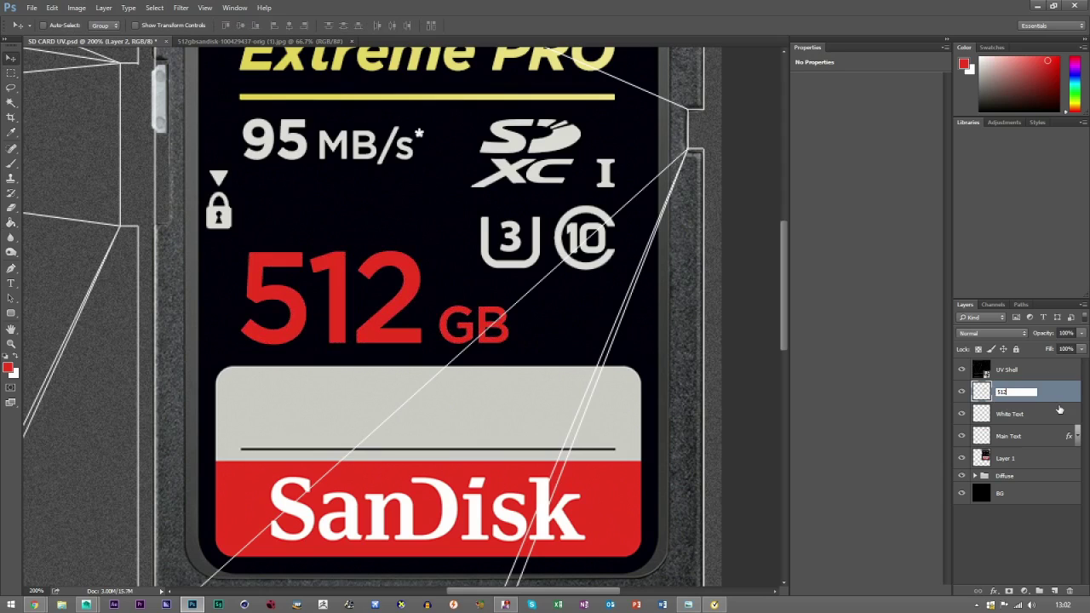
pyautogui.write('512gb')
# - Draw a red rounded rectangle about 375 by 169 px with 10 px corners over the lower label panel, above White Text
pyautogui.click(1012, 414)
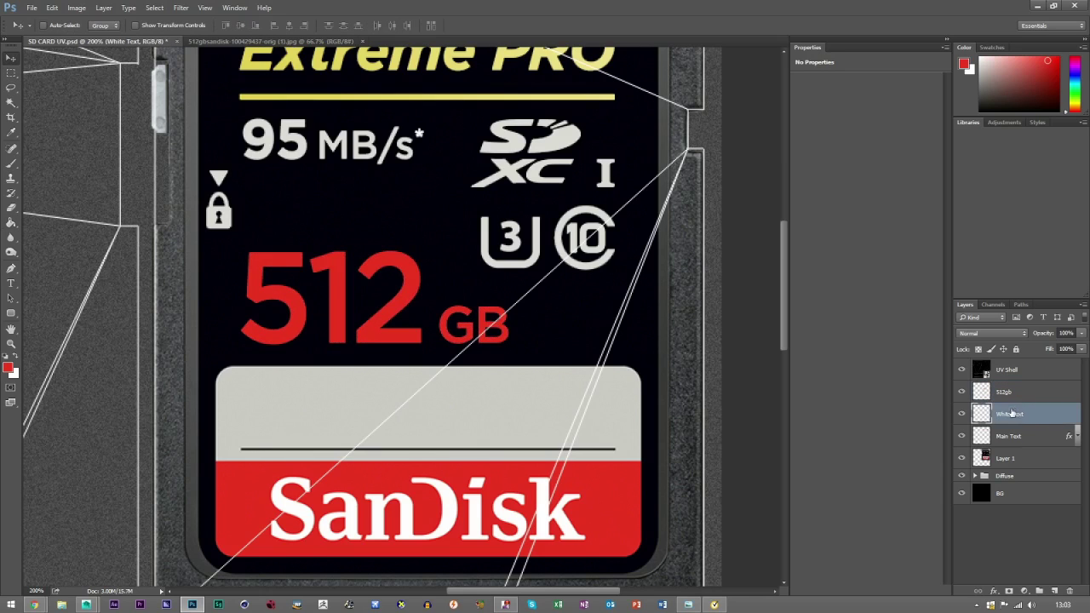
pyautogui.scroll(-2, 457, 370)
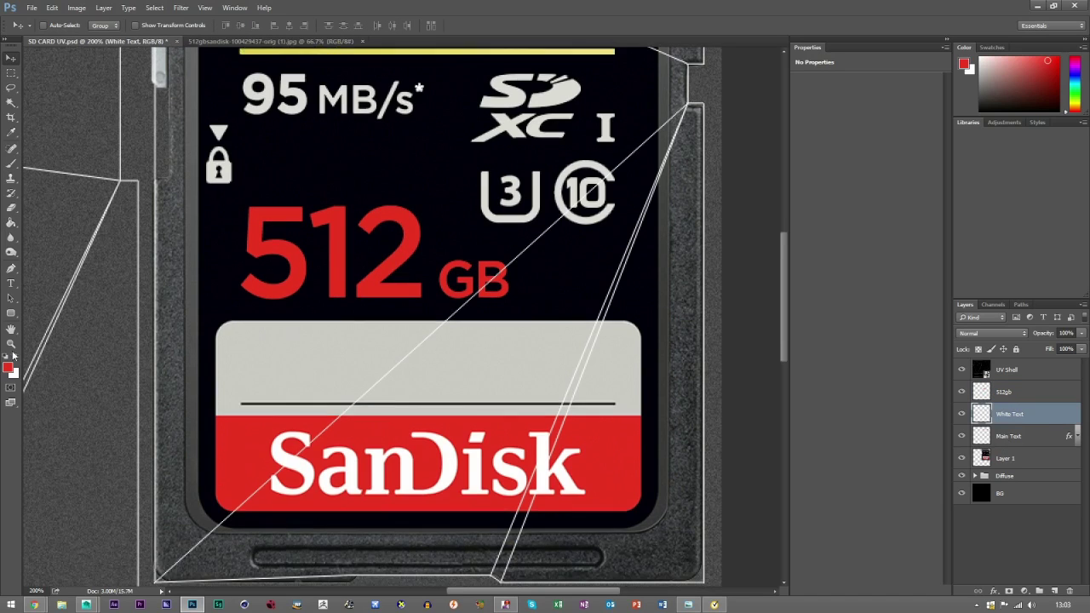
pyautogui.click(11, 314)
pyautogui.moveTo(215, 321); pyautogui.dragTo(640, 511)
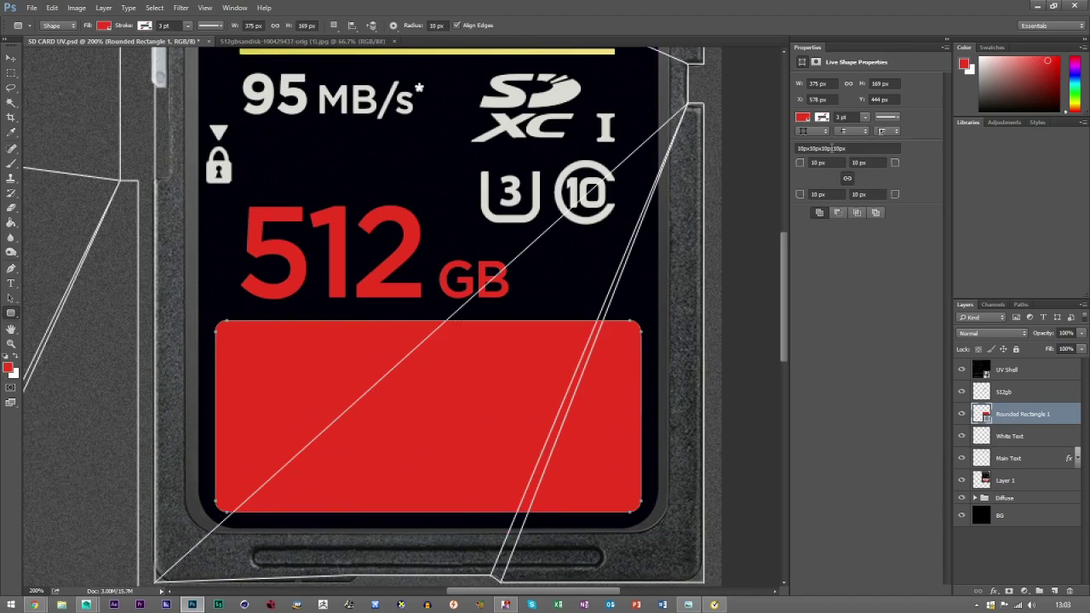
# - Set the red rounded rectangle's corner radii to 13 px and rasterize its layer
pyautogui.moveTo(831, 162); pyautogui.dragTo(745, 167)
pyautogui.press('Return')
pyautogui.rightClick(1076, 418)
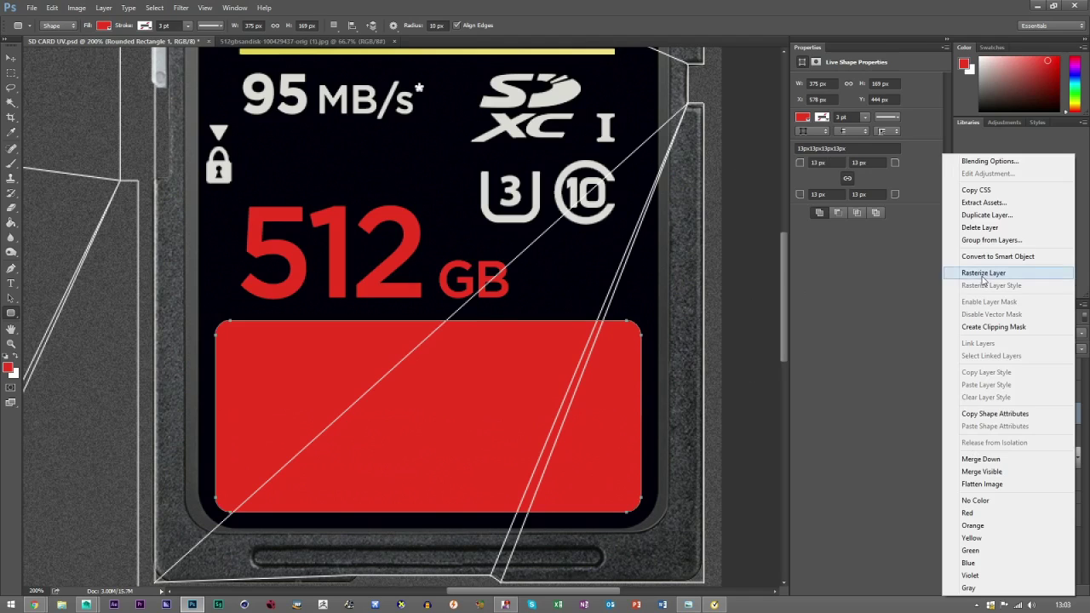
pyautogui.click(988, 270)
pyautogui.press('v')
pyautogui.click(960, 415)
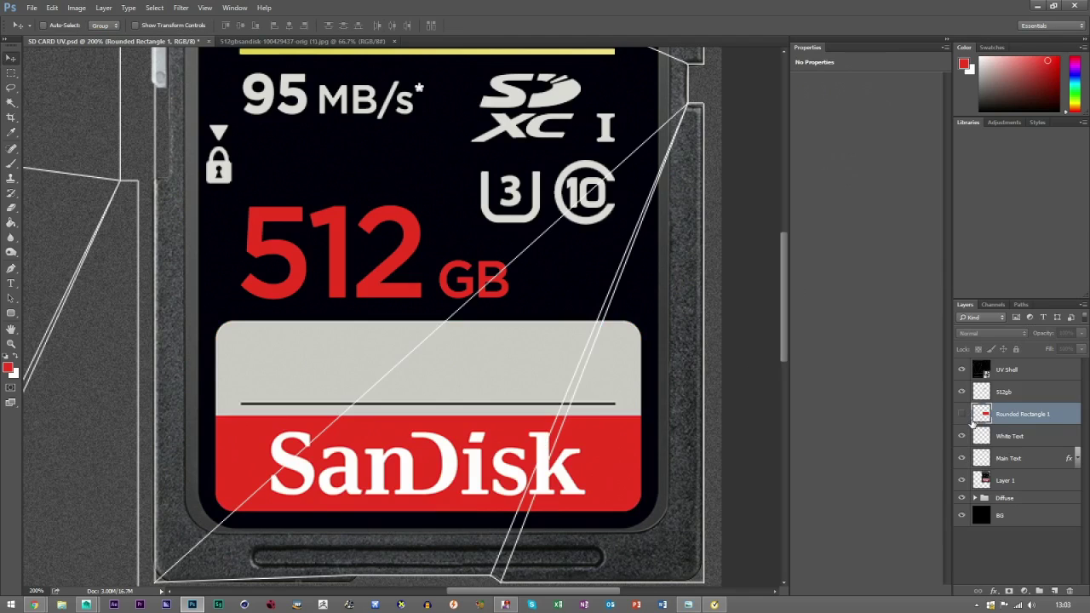
pyautogui.click(962, 414)
# - Duplicate the rectangle layer, hide both, and give the copy a Color Overlay in light gray sampled from the reference panel
pyautogui.hotkey('ctrl', 'j')
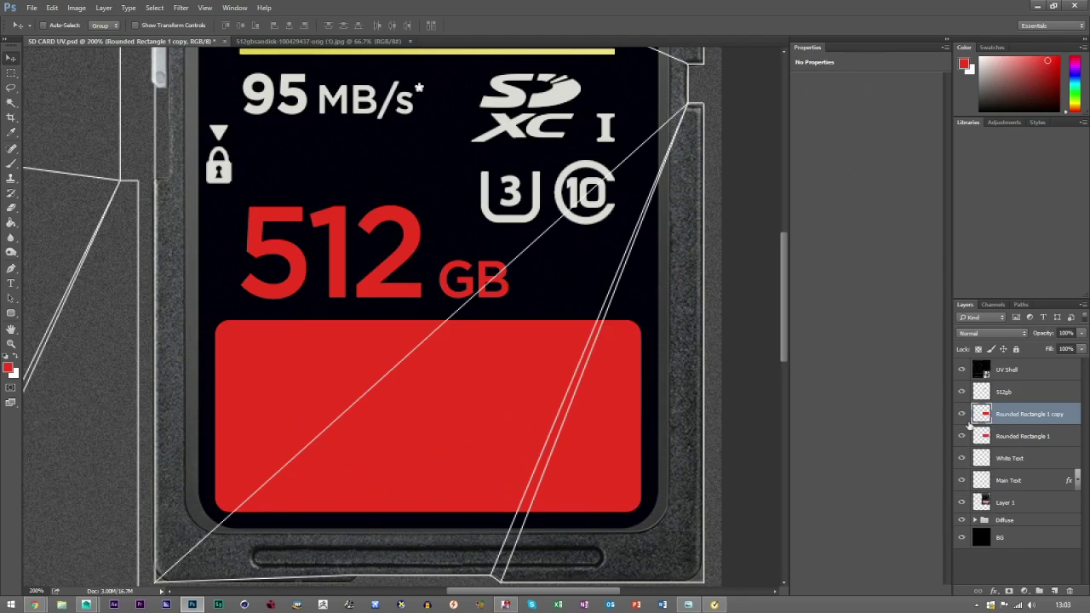
pyautogui.moveTo(962, 422); pyautogui.dragTo(961, 436)
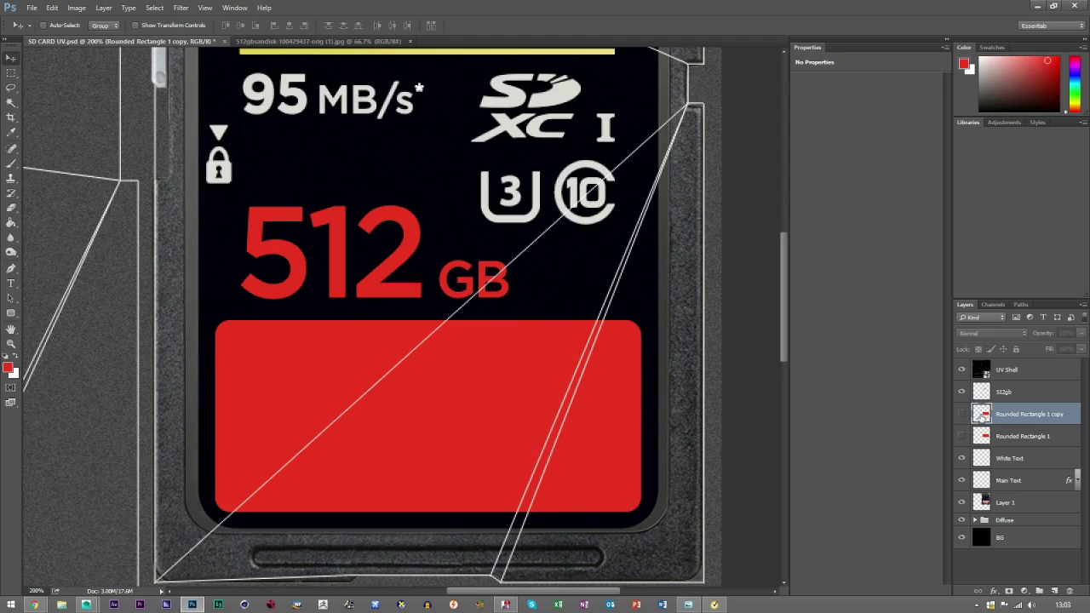
pyautogui.doubleClick(1075, 416)
pyautogui.click(648, 336)
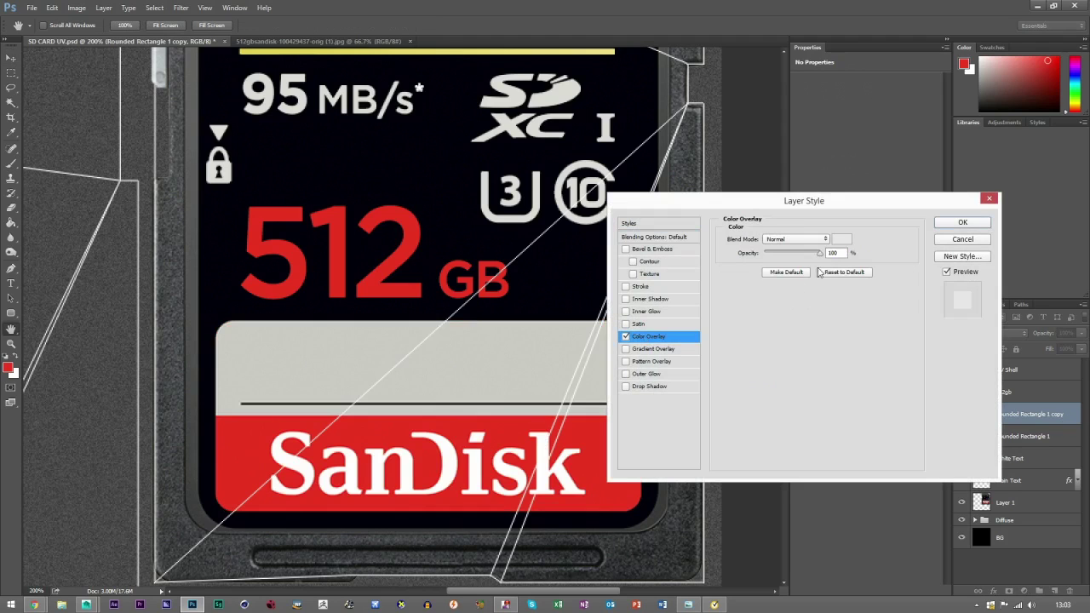
pyautogui.click(838, 247)
pyautogui.click(499, 348)
pyautogui.click(962, 252)
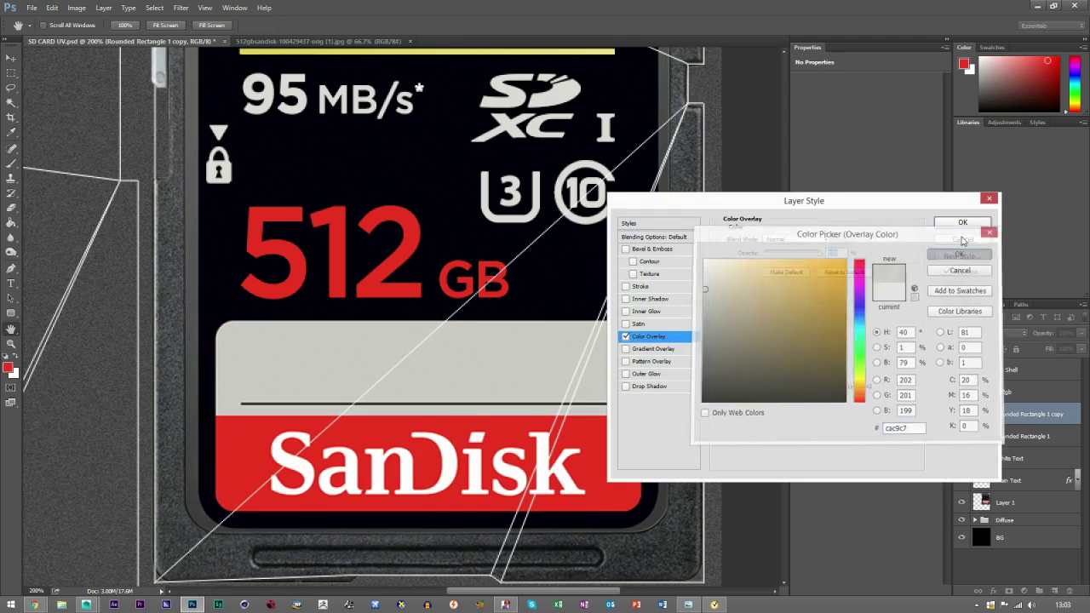
pyautogui.click(962, 222)
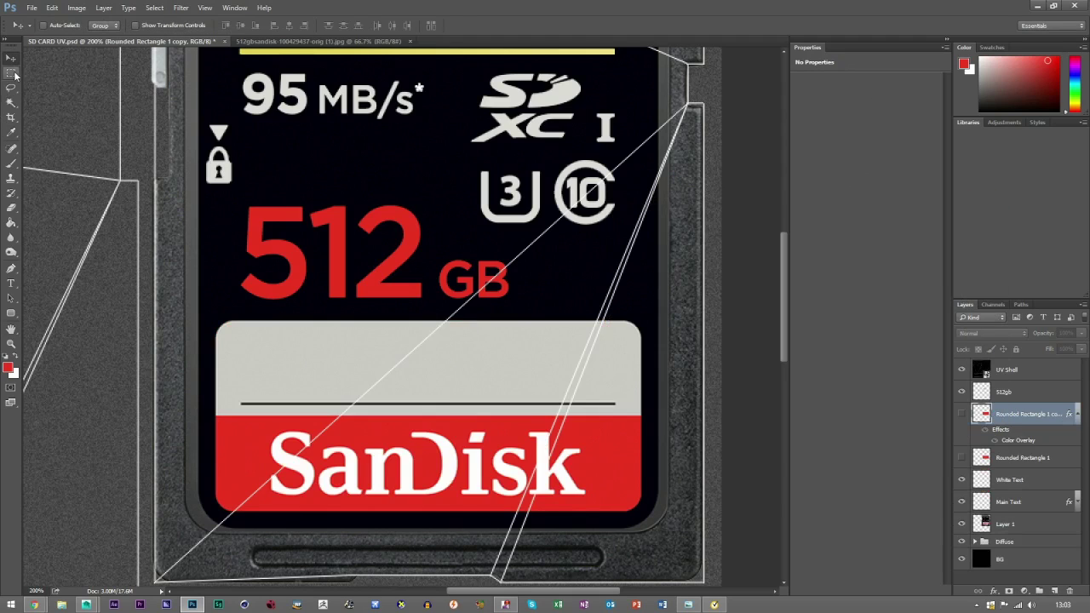
# - Delete the gray copy's lower part along the reference's red band edge, clear the selection, and show the red rectangle beneath
pyautogui.press('m')
pyautogui.moveTo(240, 551); pyautogui.dragTo(720, 416)
pyautogui.click(962, 415)
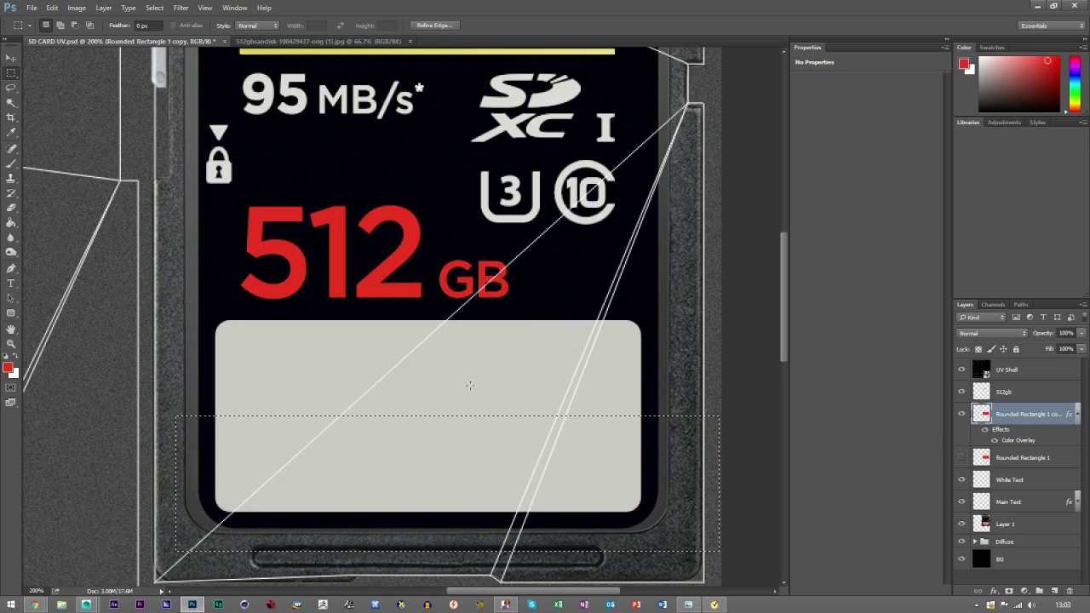
pyautogui.press('Delete')
pyautogui.moveTo(786, 357); pyautogui.dragTo(784, 354)
pyautogui.click(733, 335)
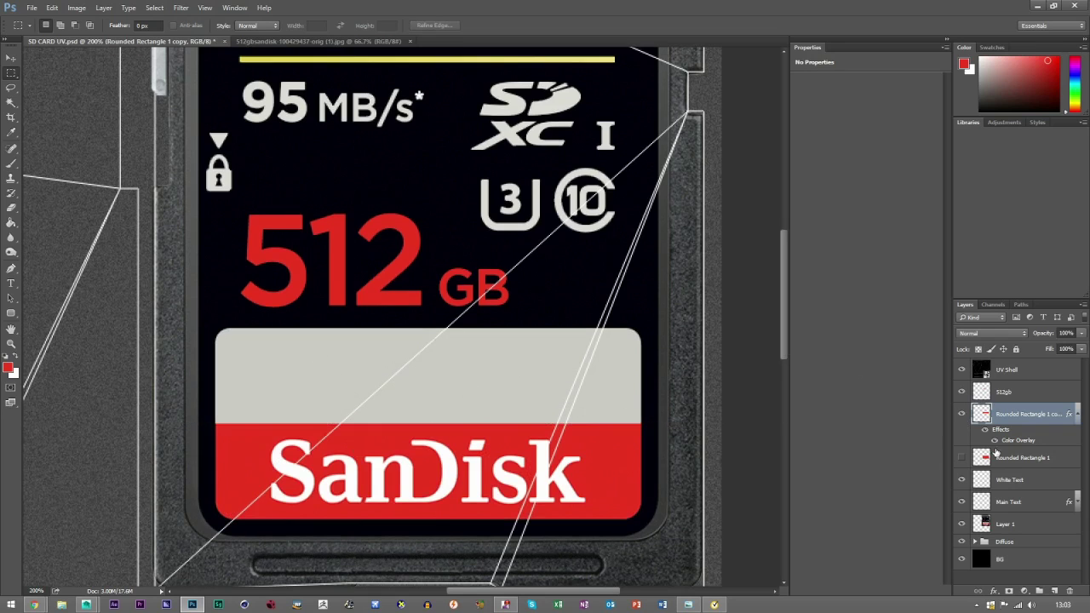
pyautogui.click(962, 458)
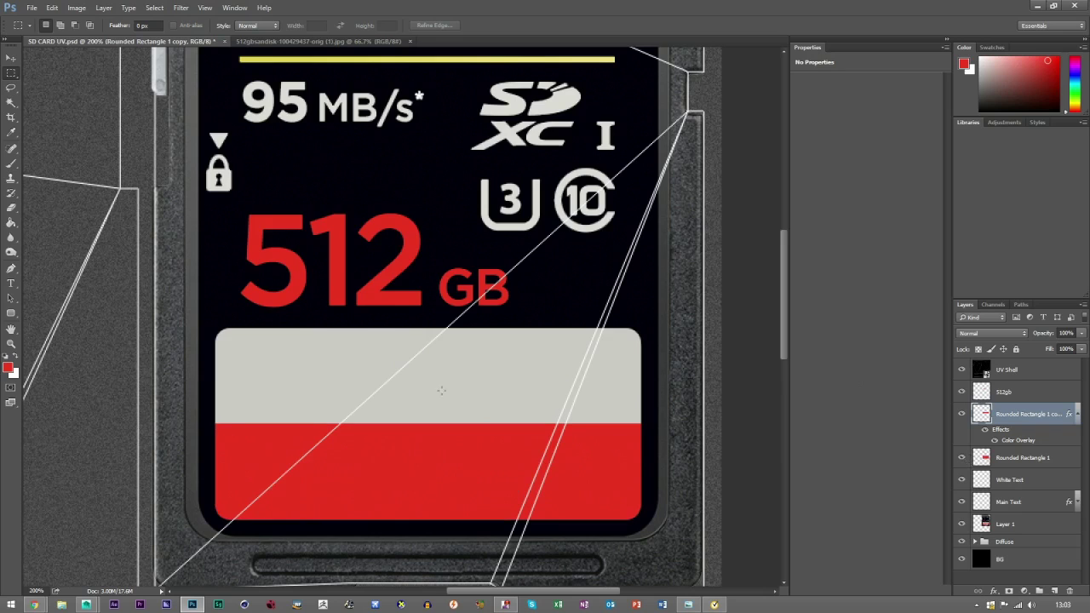
pyautogui.click(11, 58)
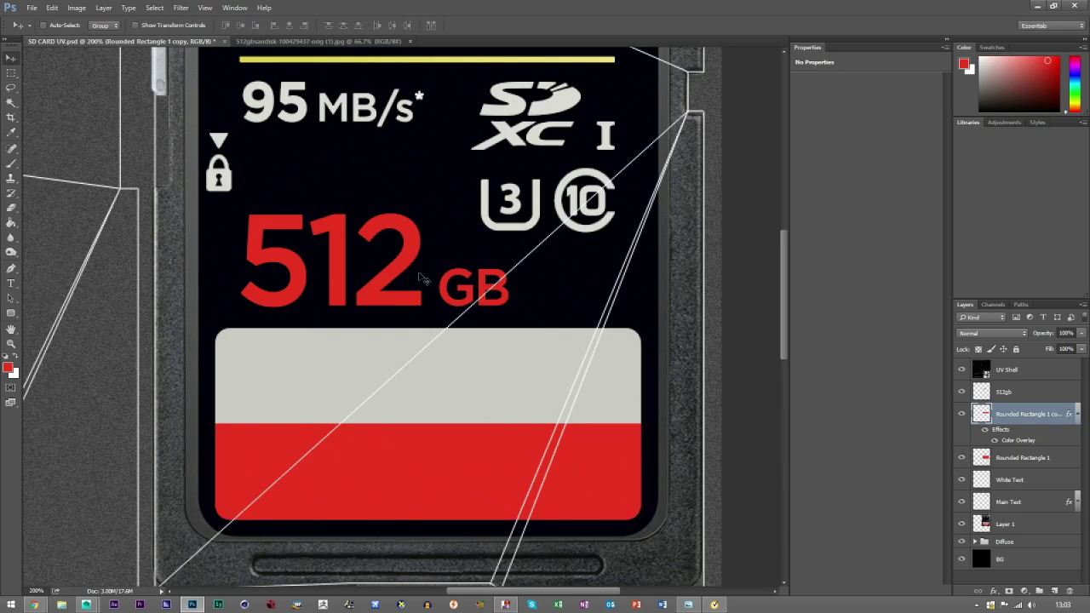
# - Hide both rounded rectangle layers and add a new empty layer above them
pyautogui.click(1076, 413)
pyautogui.click(962, 436)
pyautogui.click(963, 414)
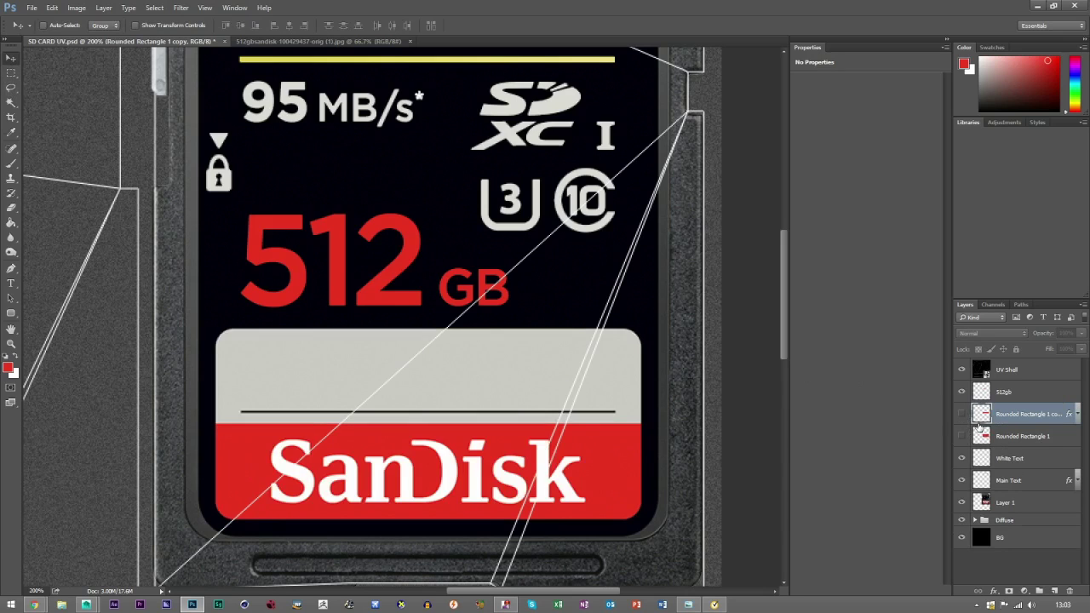
pyautogui.click(1053, 591)
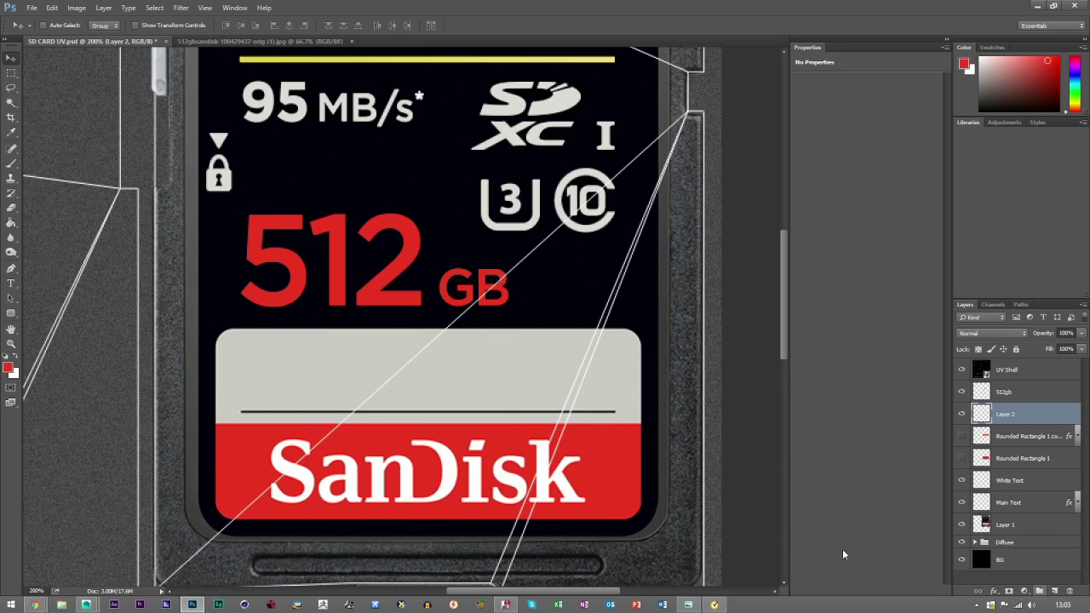
# - Select all the white SanDisk letters on Layer 1 with the Magic Wand
pyautogui.click(11, 102)
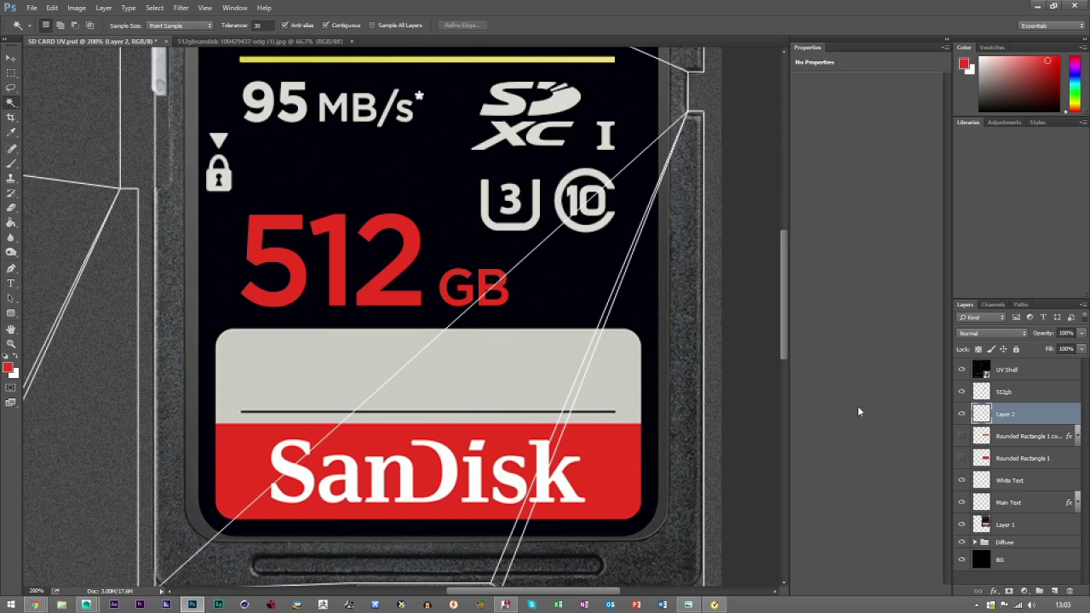
pyautogui.click(1002, 525)
pyautogui.click(300, 477)
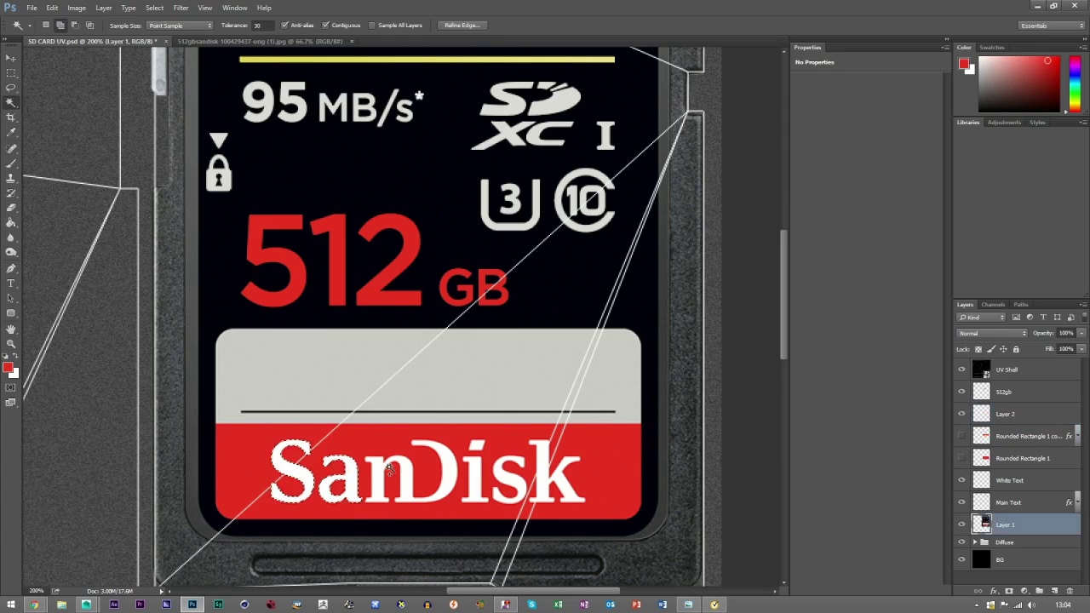
pyautogui.click(475, 470)
pyautogui.click(504, 473)
pyautogui.keyDown('shift'); pyautogui.click(547, 473); pyautogui.keyUp('shift')
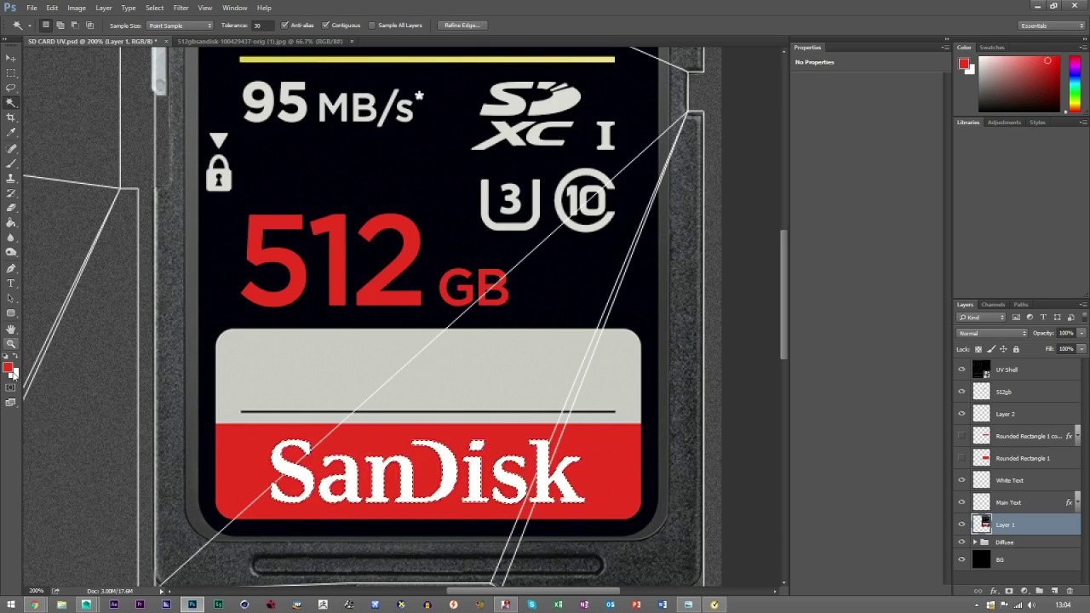
# - Fill the SanDisk letter selection on Layer 2 with light gray and clear the selection
pyautogui.click(10, 223)
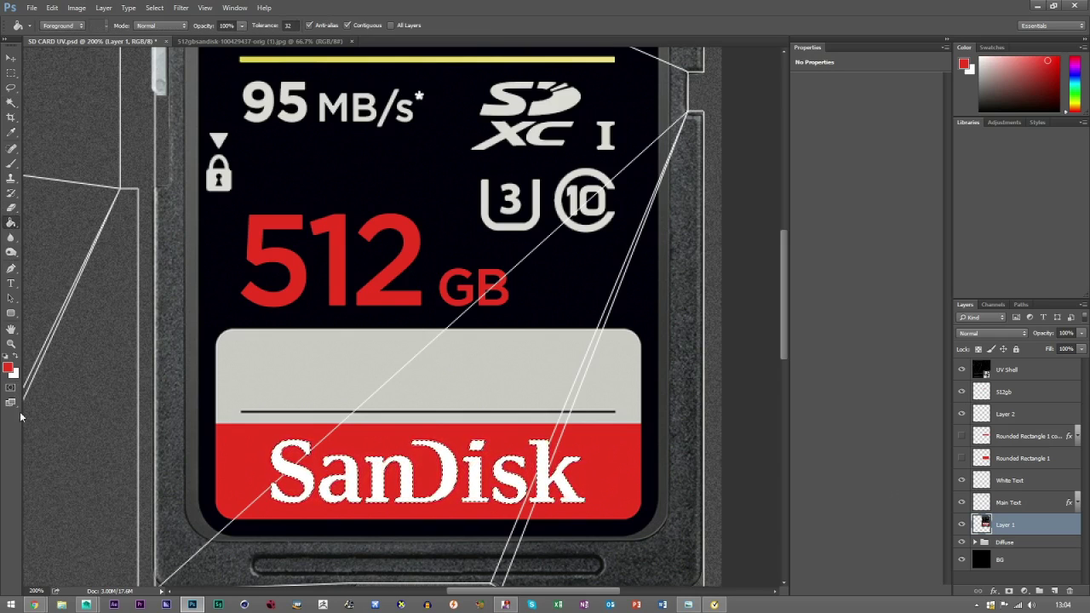
pyautogui.click(8, 367)
pyautogui.click(721, 295)
pyautogui.click(965, 253)
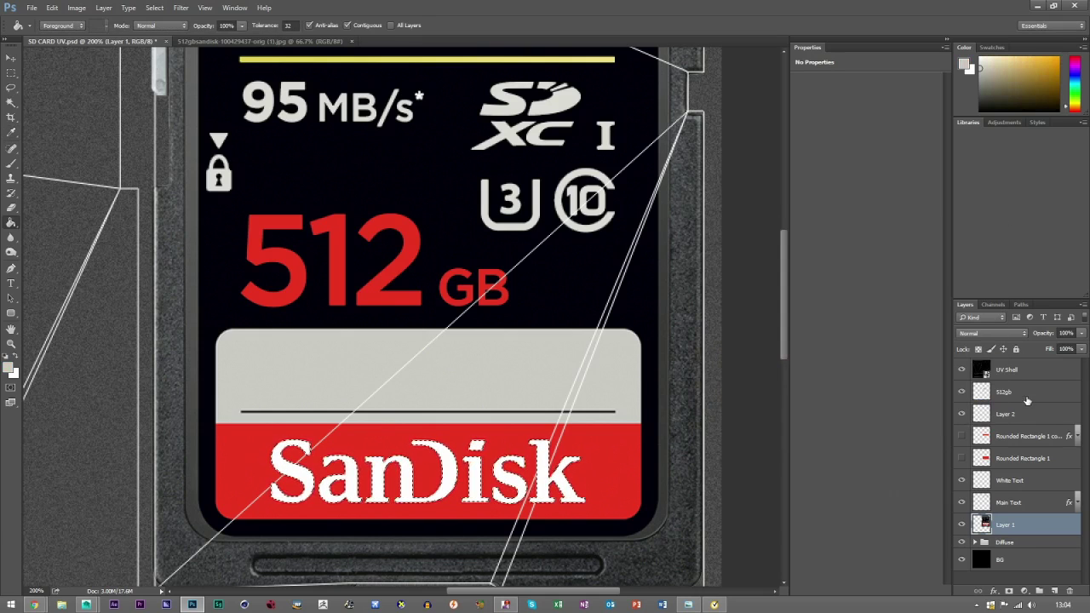
pyautogui.click(1028, 393)
pyautogui.click(1028, 417)
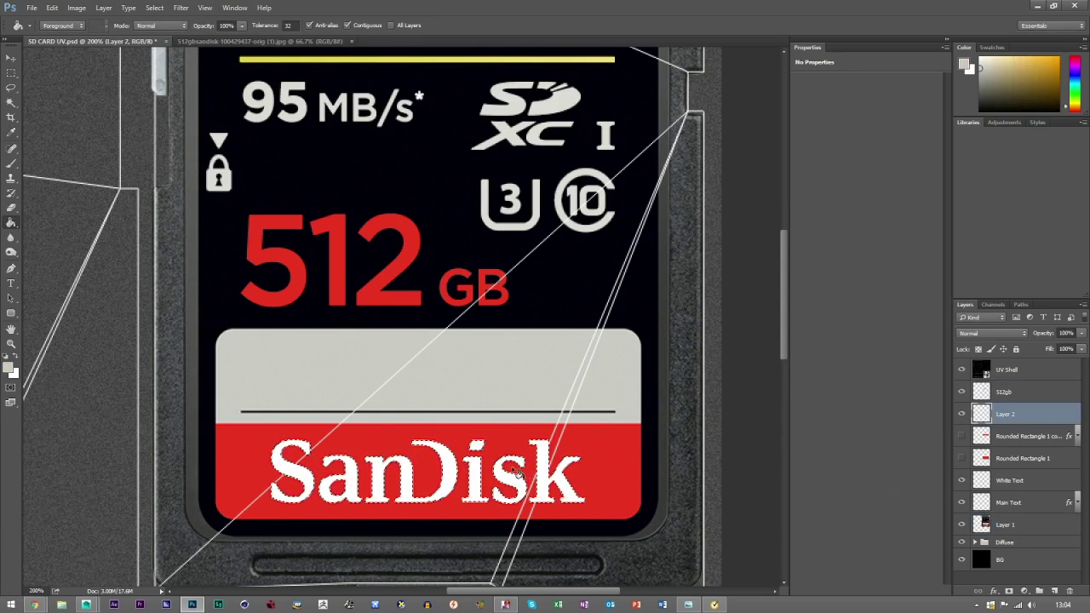
pyautogui.click(542, 447)
pyautogui.press('v')
pyautogui.hotkey('ctrl', 'd')
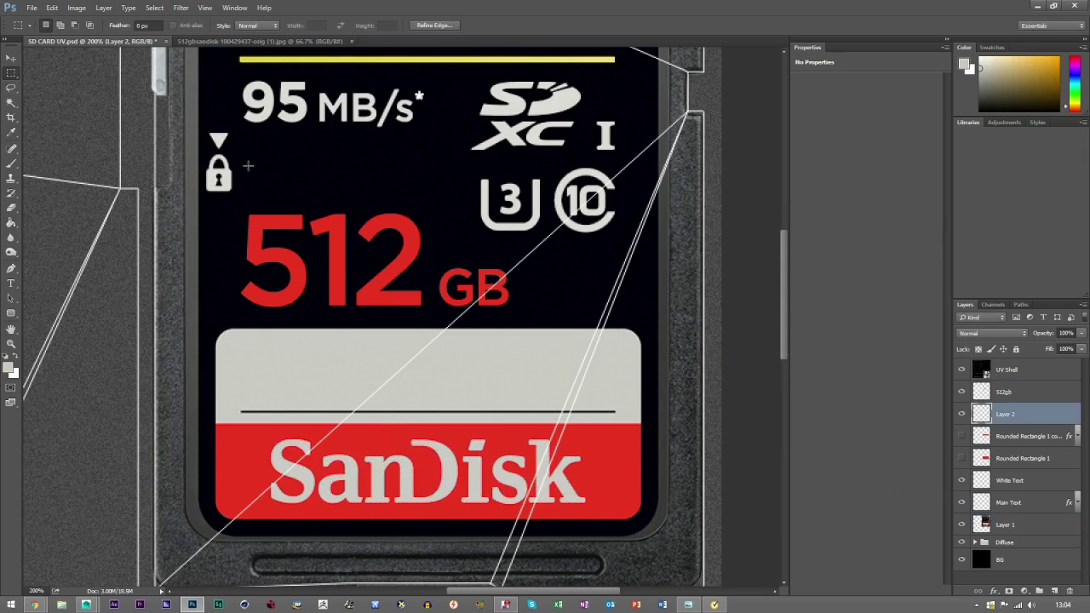
# - Rename the lettering layer Sandisk and check it with the rectangle layers shown, leaving both hidden
pyautogui.doubleClick(1000, 414)
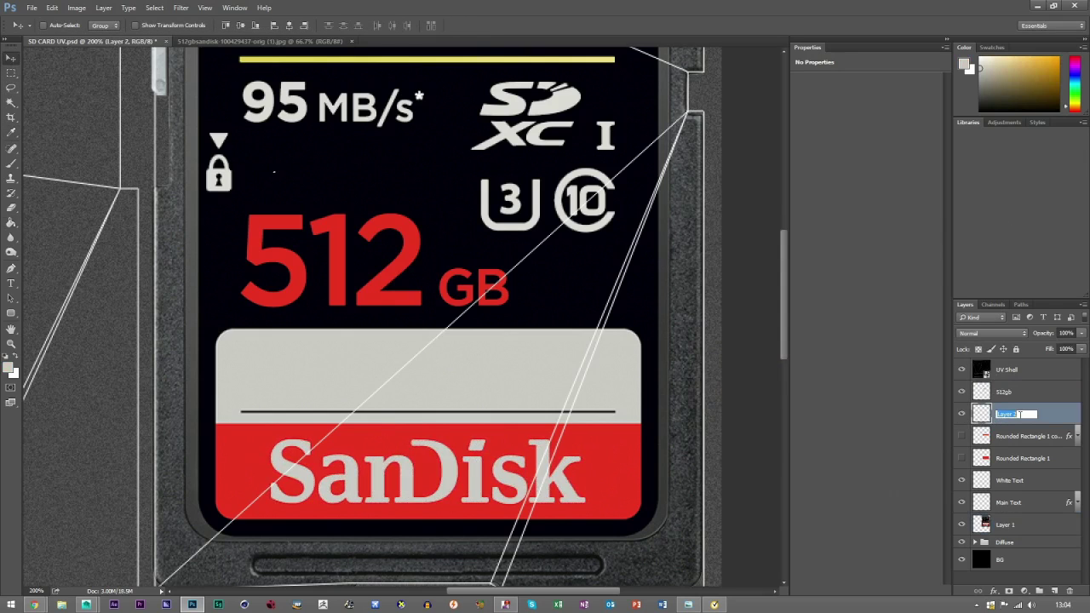
pyautogui.write('Sandisk')
pyautogui.click(961, 437)
pyautogui.click(960, 458)
pyautogui.click(962, 437)
pyautogui.click(960, 458)
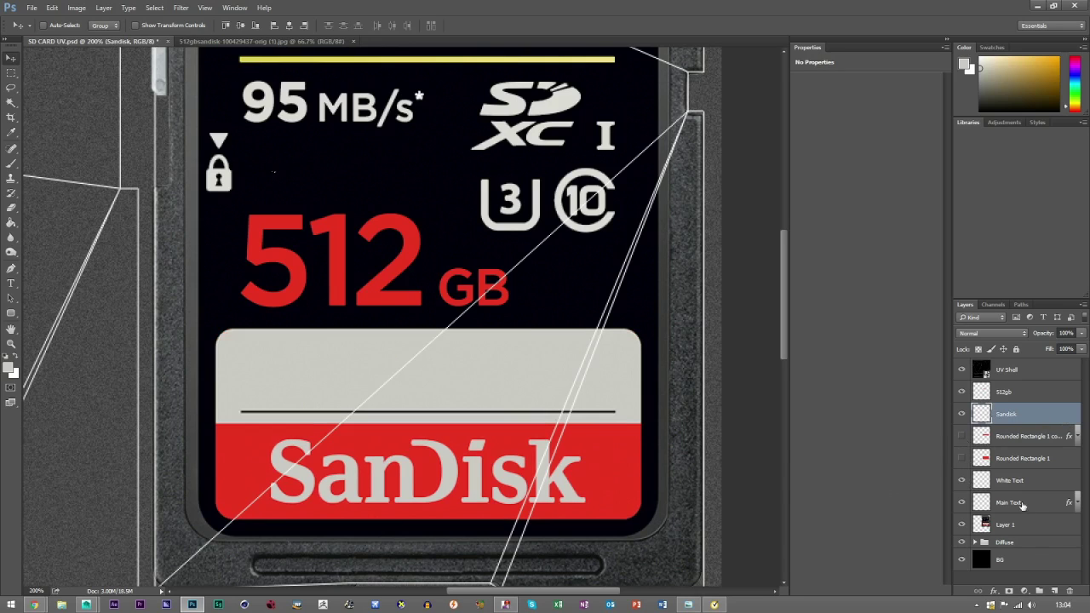
# - Add a new layer above the rectangle copy and marquee-select the thin dark line above the SanDisk lettering
pyautogui.click(1004, 436)
pyautogui.click(1054, 590)
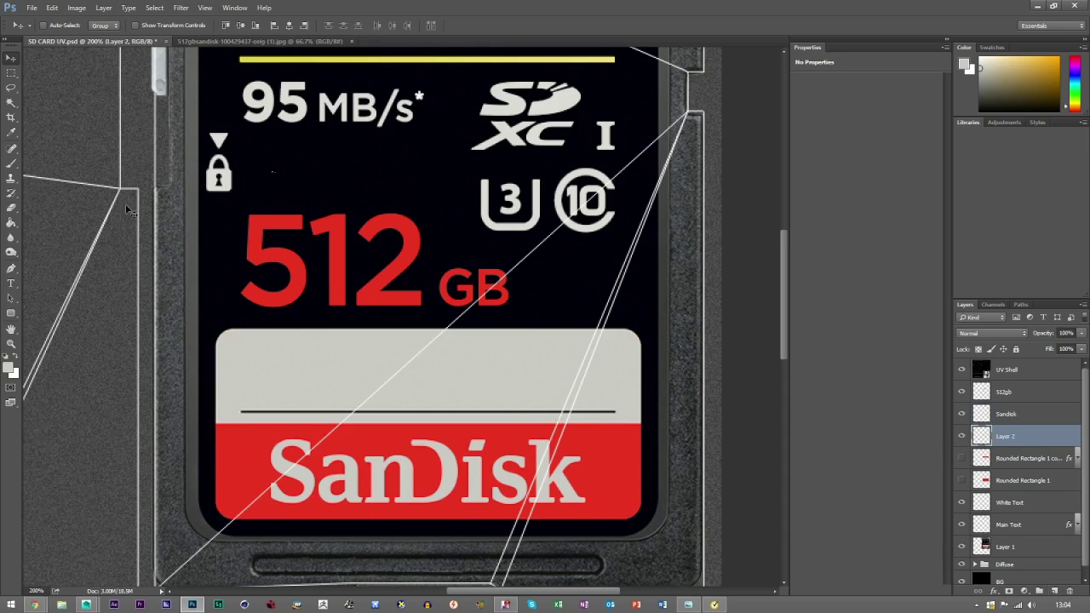
pyautogui.click(12, 72)
pyautogui.moveTo(240, 410); pyautogui.dragTo(615, 415)
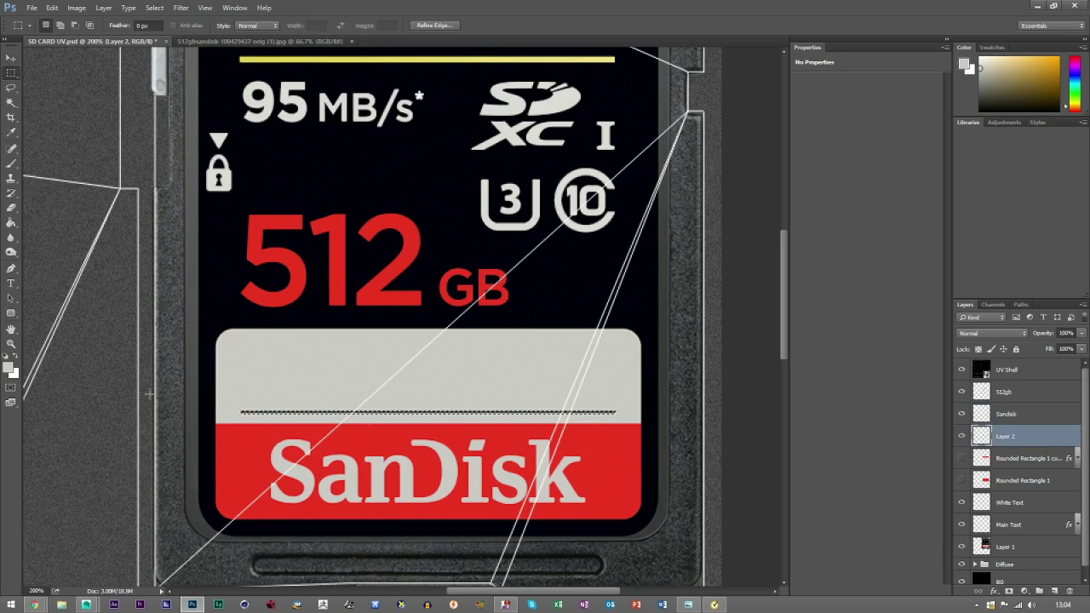
# - Fill the line selection on Layer 2 with the dark gray 323232 sampled from the image and clear the selection
pyautogui.click(8, 368)
pyautogui.click(657, 390)
pyautogui.click(661, 389)
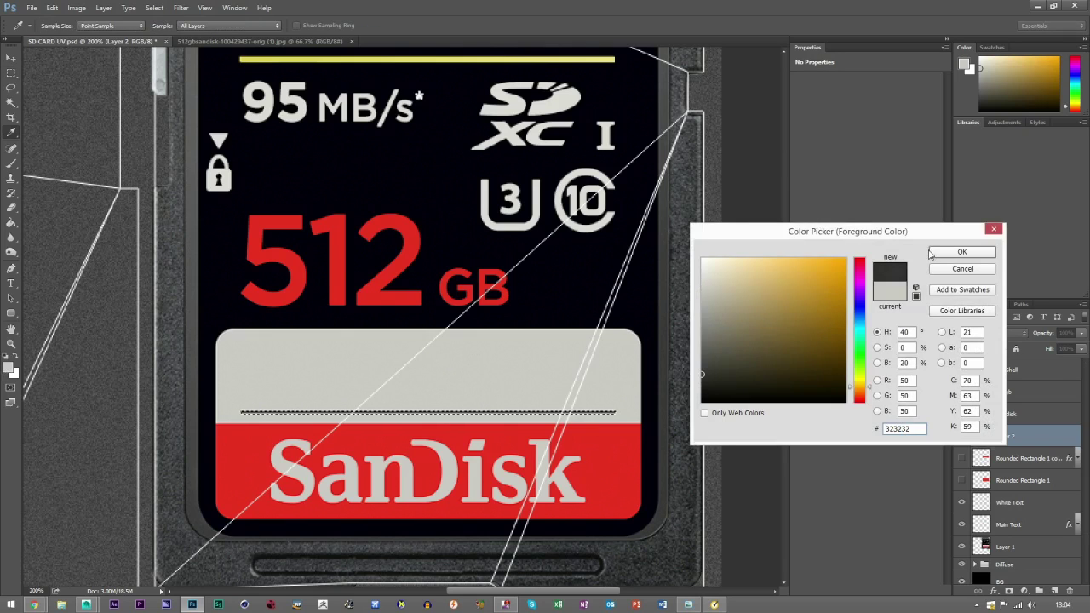
pyautogui.click(941, 253)
pyautogui.click(11, 222)
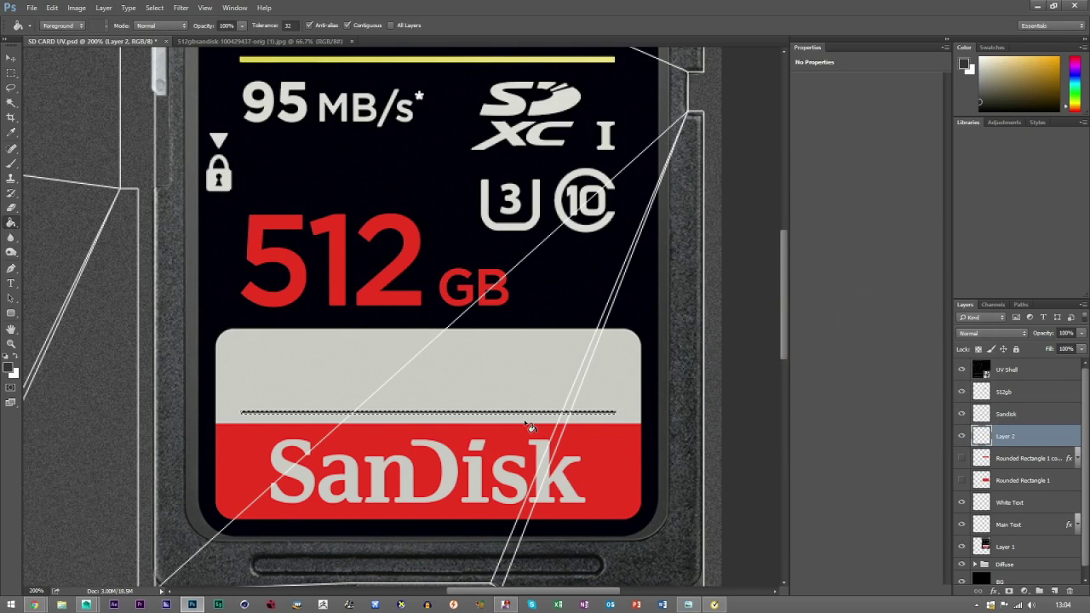
pyautogui.click(529, 412)
pyautogui.hotkey('ctrl', 'd')
pyautogui.click(12, 72)
pyautogui.click(12, 58)
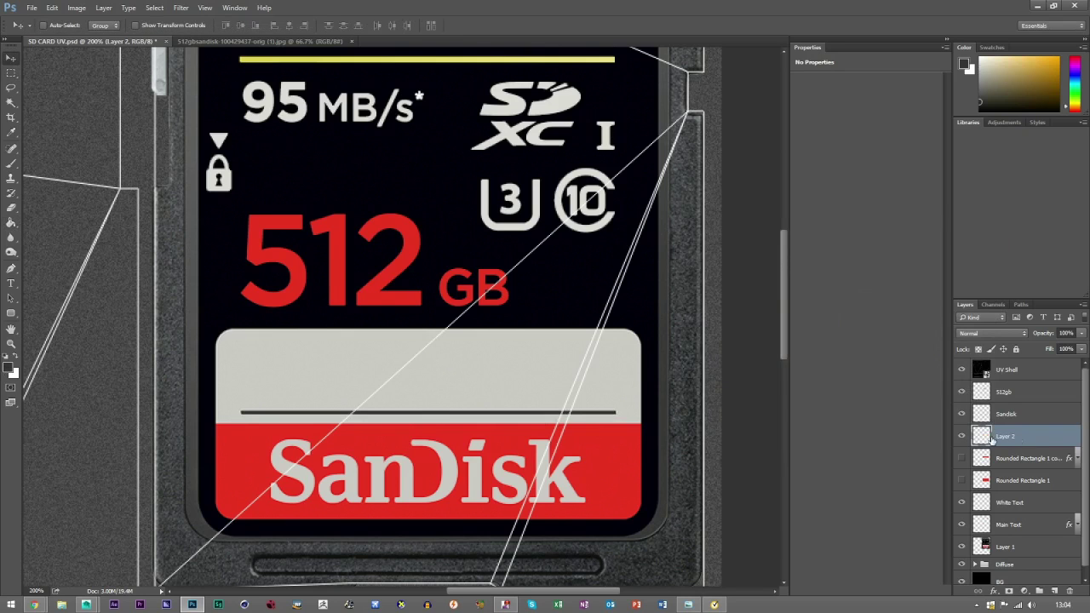
# - Show both rounded rectangle layers again beneath the line and SanDisk lettering
pyautogui.doubleClick(972, 440)
pyautogui.click(964, 237)
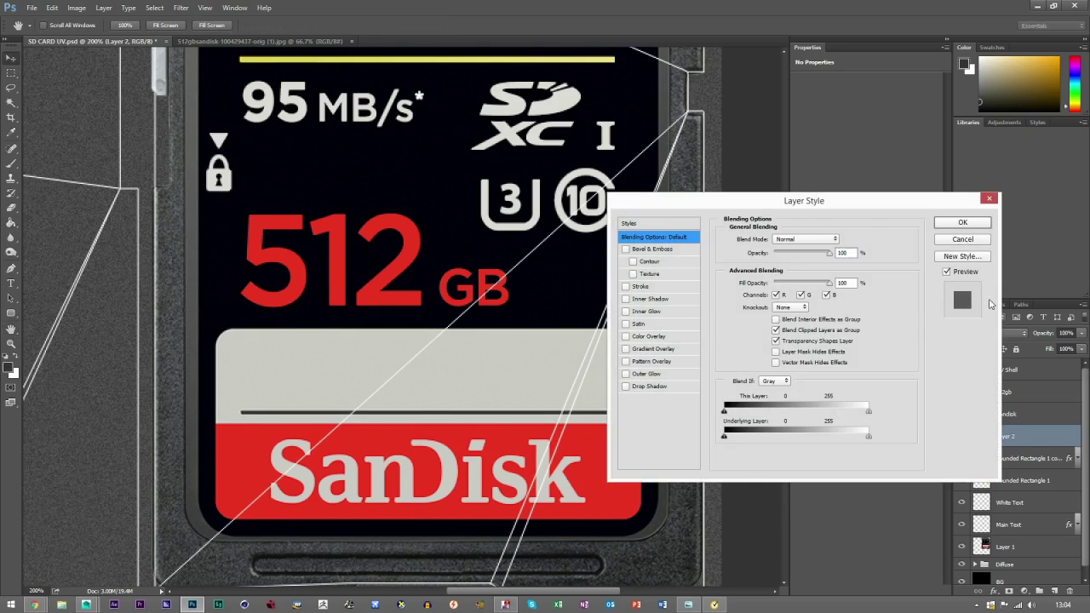
pyautogui.click(961, 458)
pyautogui.click(962, 479)
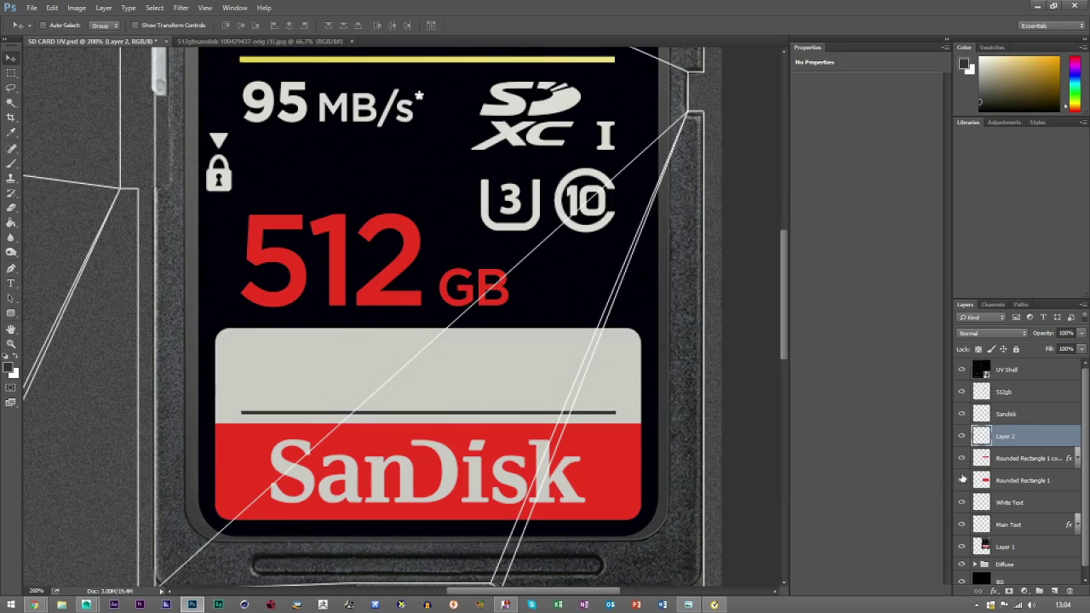
# - Merge the Sandisk, line and two rectangle layers into one layer named Lower Sticker
pyautogui.click(985, 416)
pyautogui.keyDown('shift'); pyautogui.click(1013, 479); pyautogui.keyUp('shift')
pyautogui.rightClick(1010, 460)
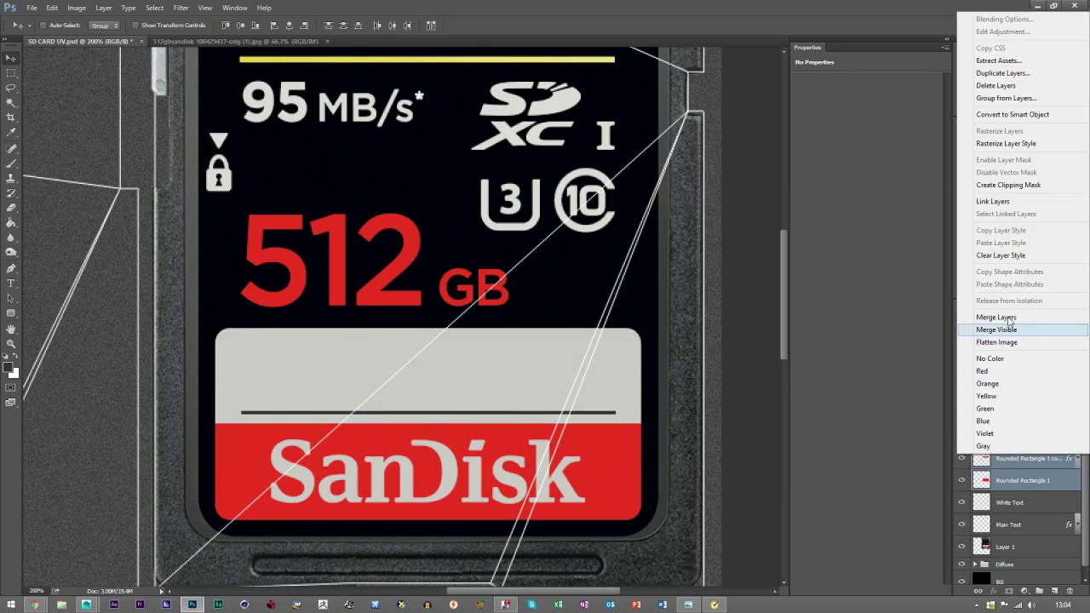
pyautogui.click(1008, 317)
pyautogui.doubleClick(1003, 415)
pyautogui.write('Low')
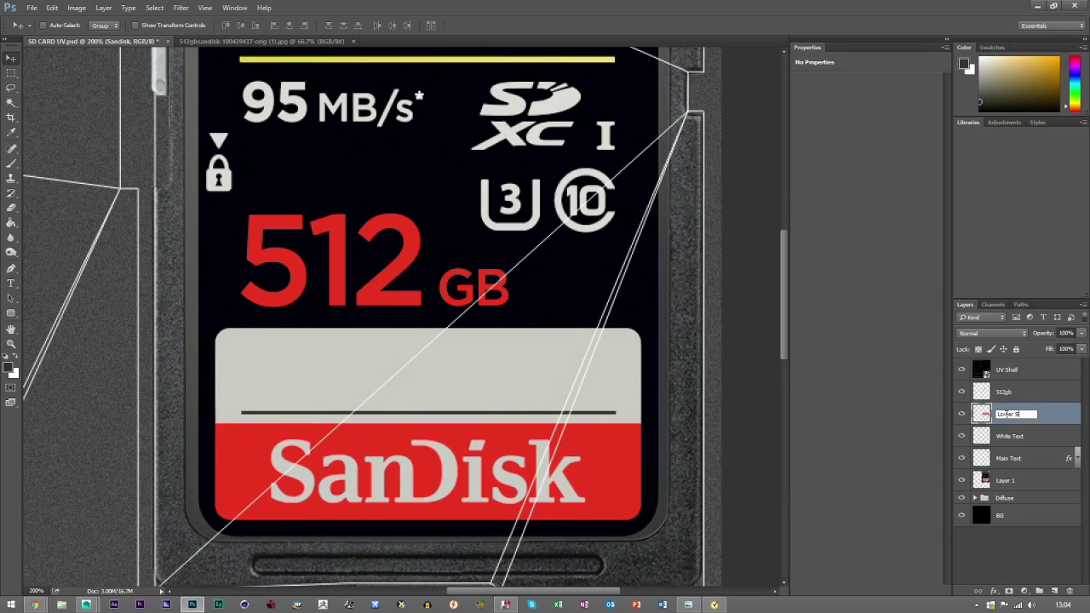
pyautogui.write('er Sticker')
# - Group the layers from 512gb through Main Text under the name label and hide the reference Layer 1
pyautogui.click(1013, 433)
pyautogui.click(990, 392)
pyautogui.click(1011, 438)
pyautogui.click(1002, 393)
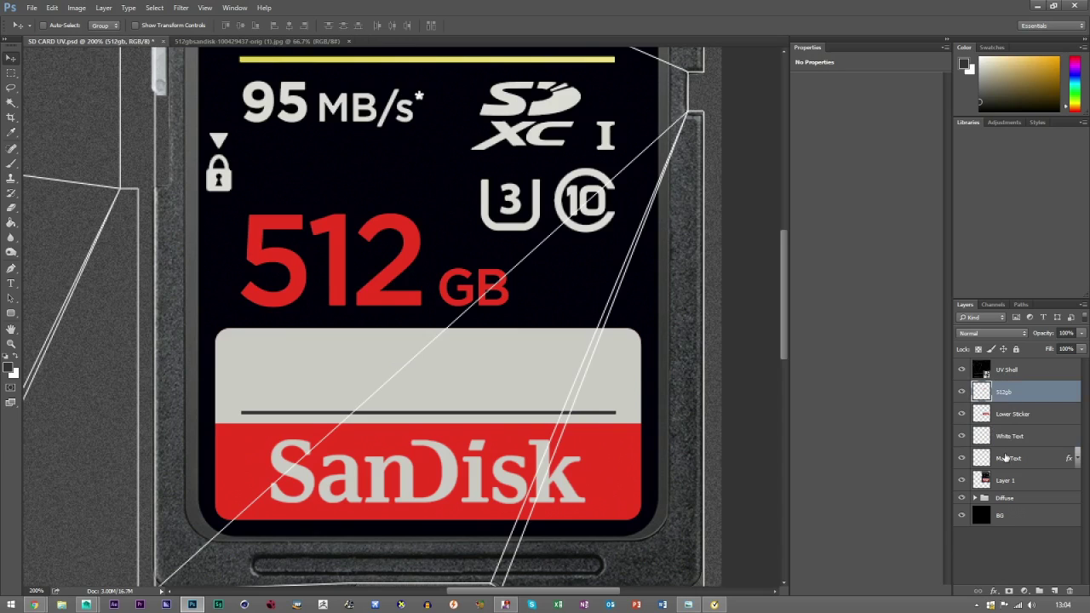
pyautogui.keyDown('shift'); pyautogui.click(1006, 458); pyautogui.keyUp('shift')
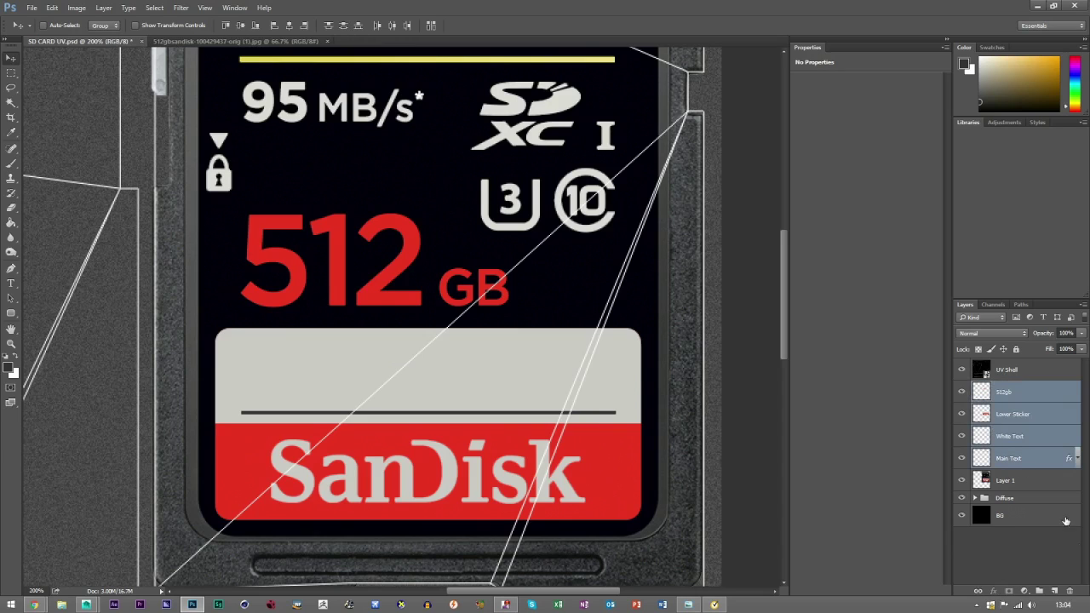
pyautogui.click(1039, 591)
pyautogui.doubleClick(1009, 388)
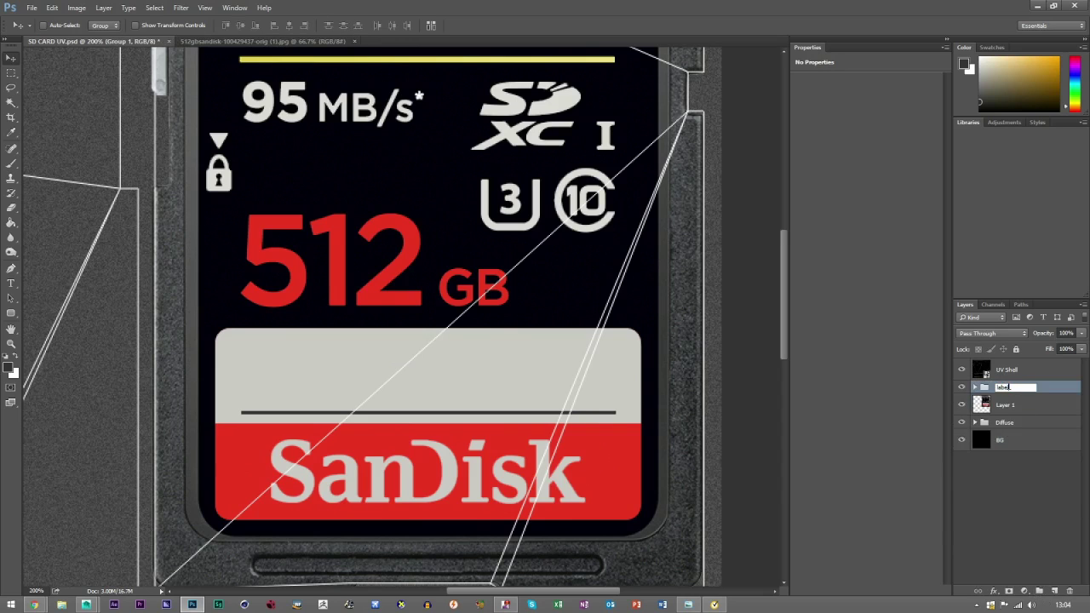
pyautogui.click(962, 405)
pyautogui.click(1010, 500)
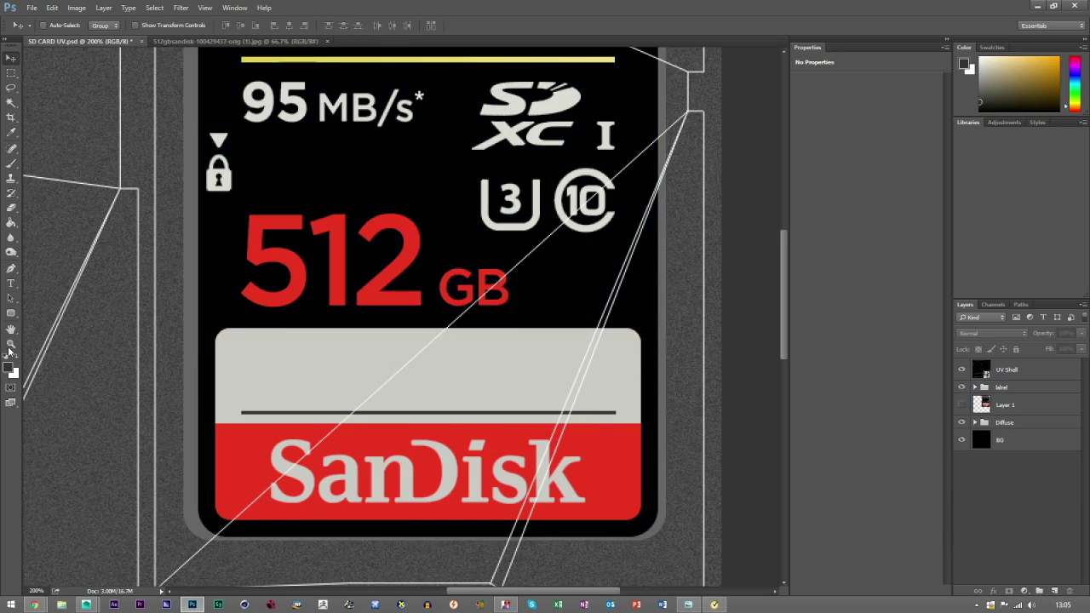
# - Hide the UV Shell layer and save a Targa copy of the texture to the Desktop as SD CARD Diffuse
pyautogui.hotkey('ctrl', '0')
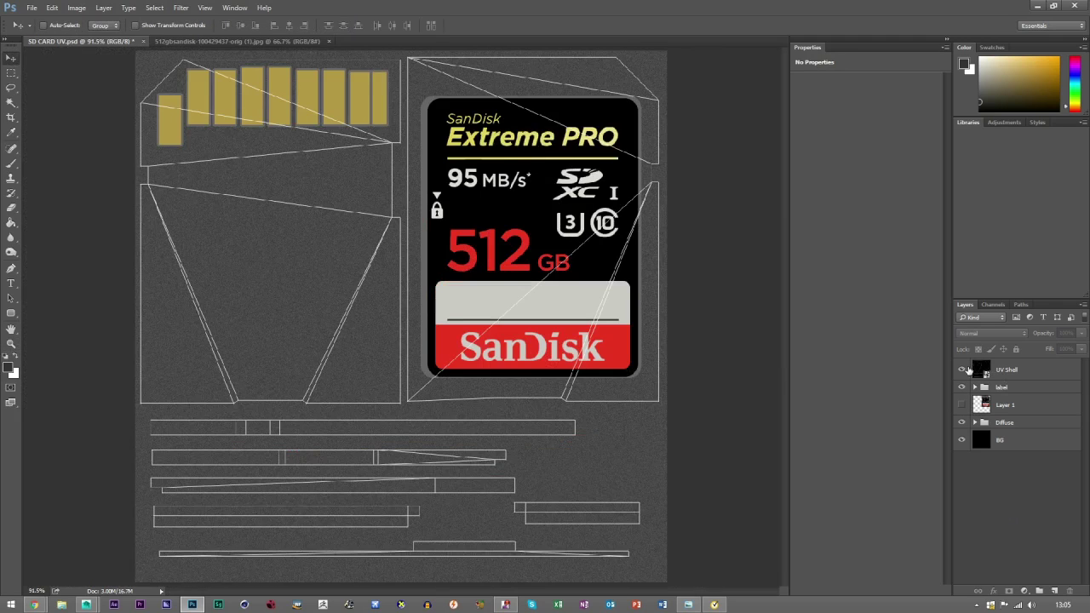
pyautogui.click(962, 370)
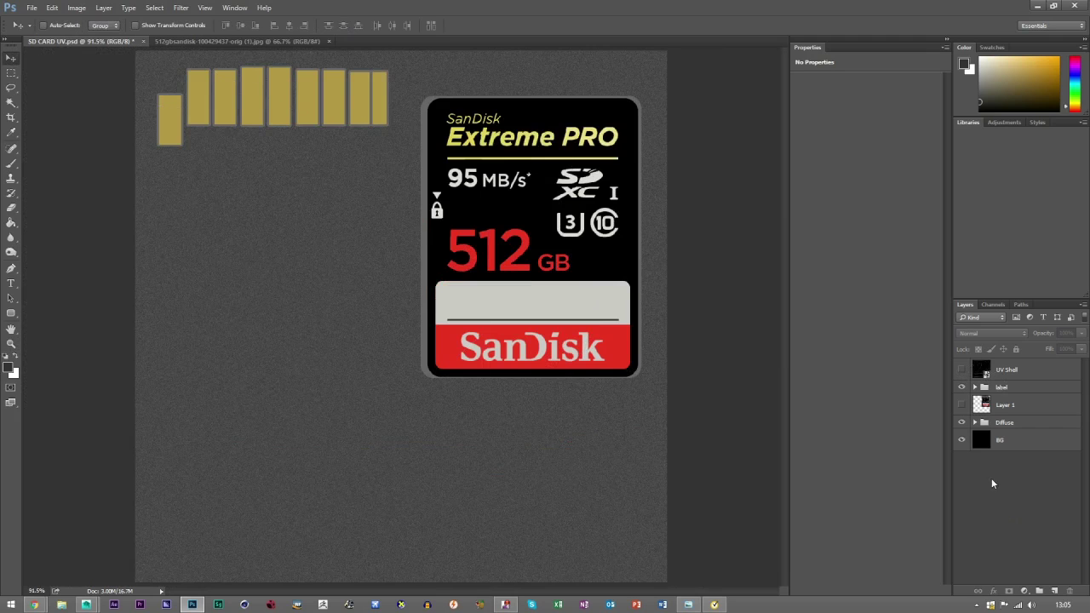
pyautogui.click(29, 8)
pyautogui.click(68, 134)
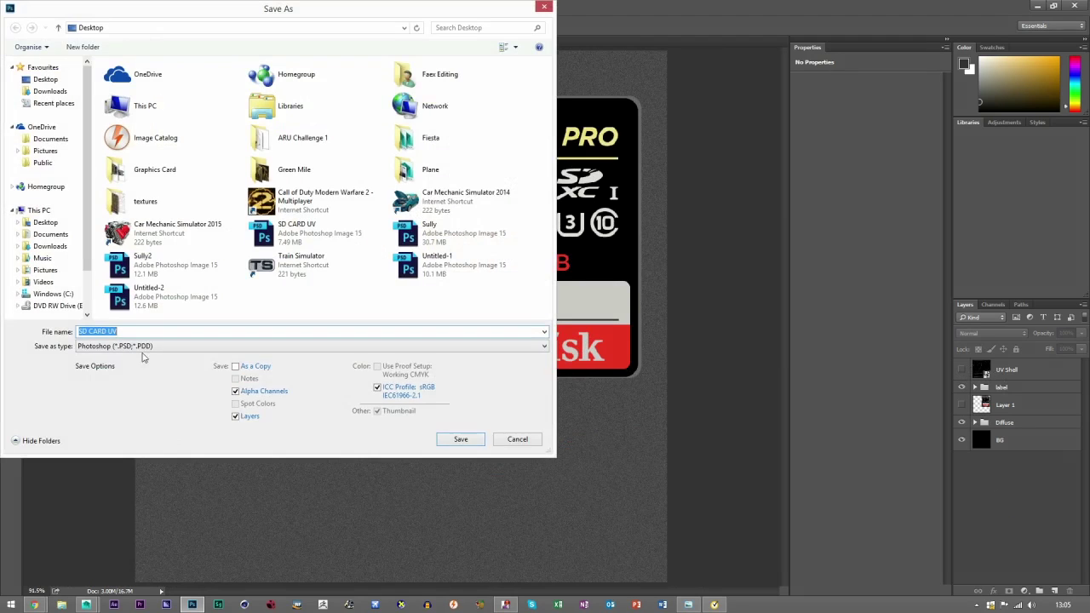
pyautogui.click(145, 345)
pyautogui.click(124, 519)
pyautogui.doubleClick(126, 330)
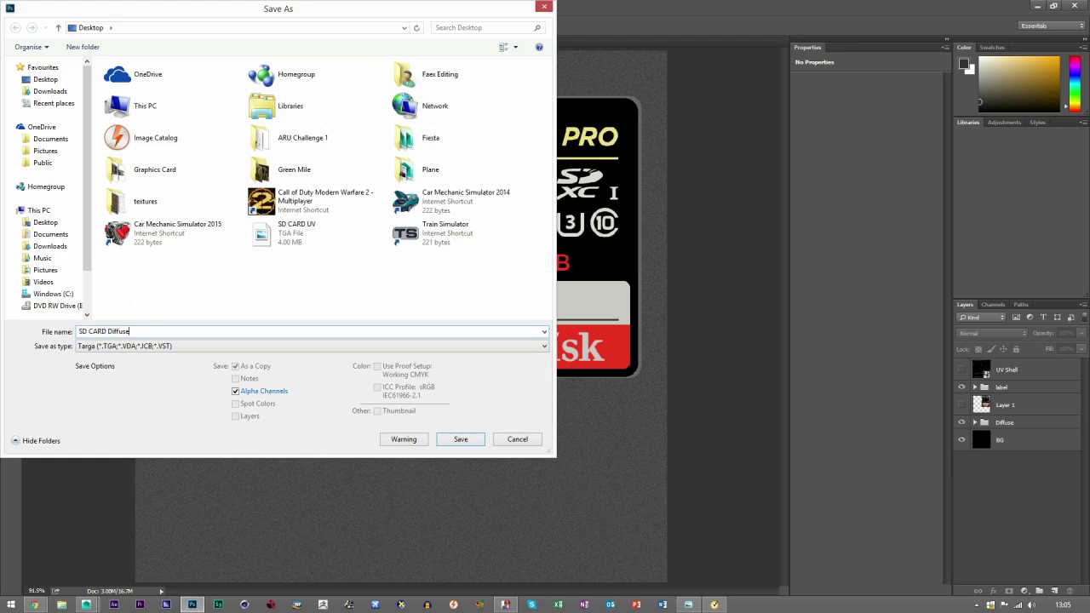
pyautogui.click(460, 438)
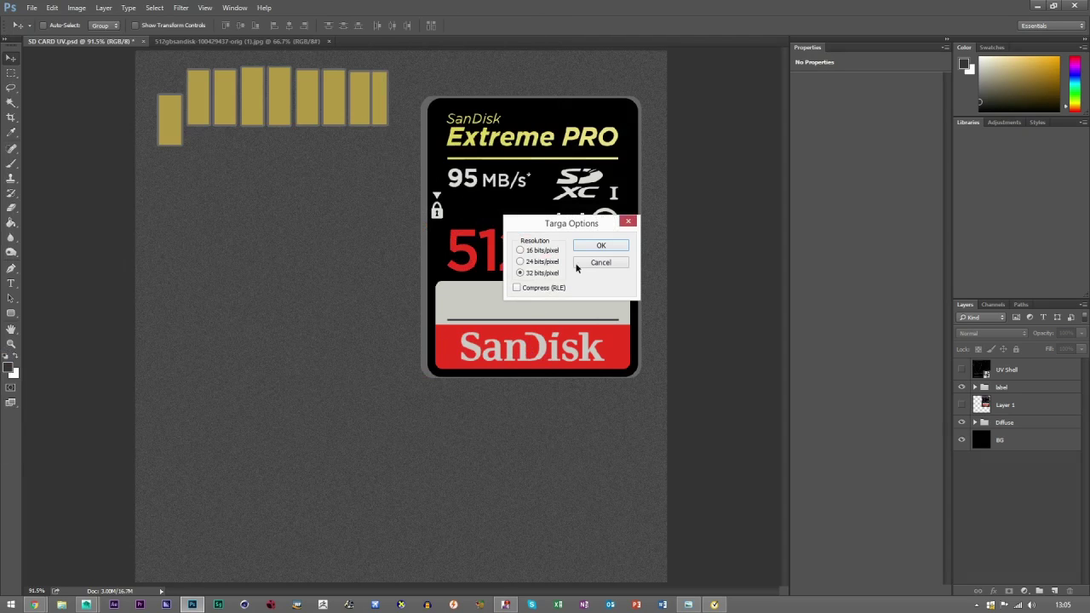
pyautogui.click(598, 247)
# - Switch to Maya and assign a new Blinn material to the SD card mesh
pyautogui.click(86, 605)
pyautogui.click(192, 553)
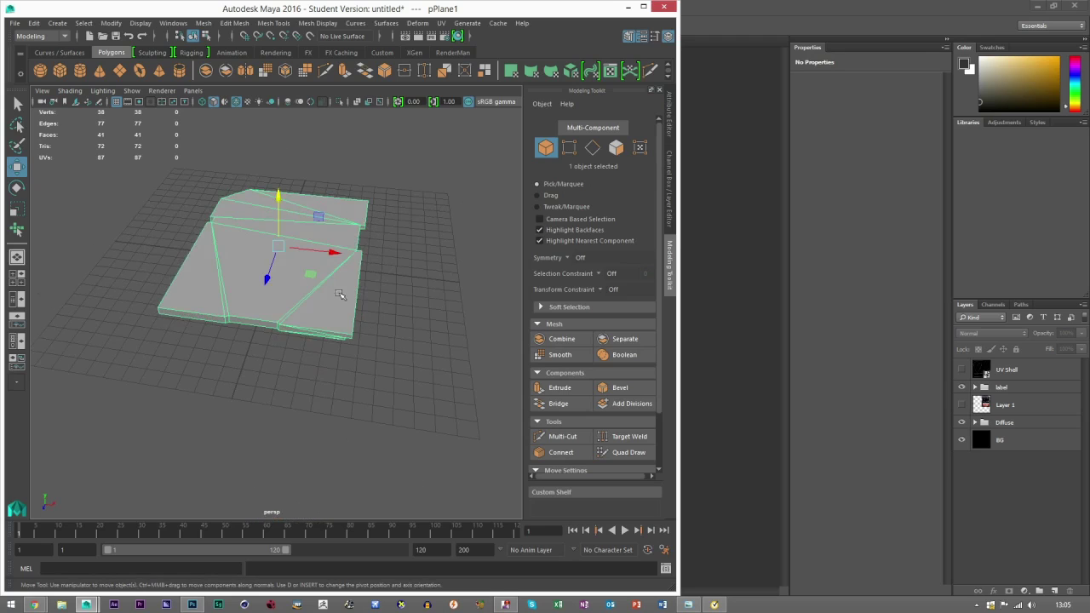
pyautogui.rightClick(322, 264)
pyautogui.click(315, 543)
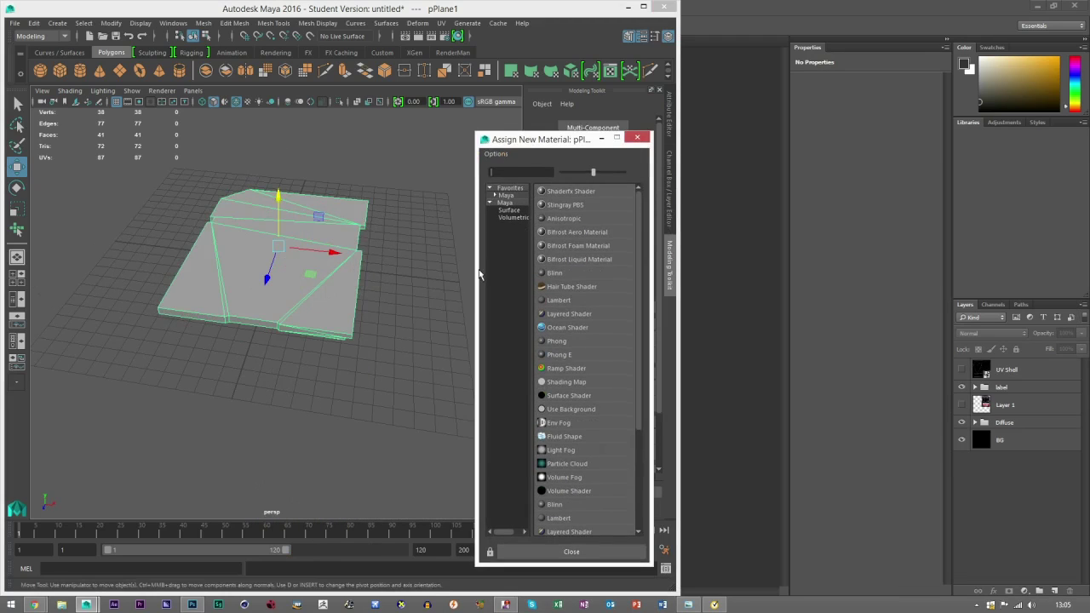
pyautogui.click(555, 273)
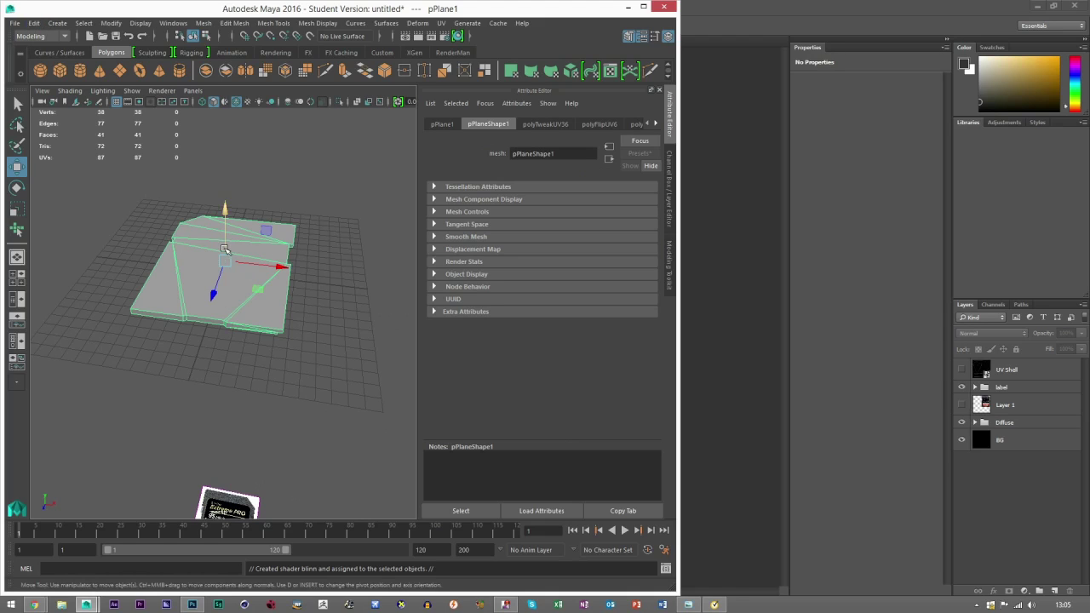
# - Delete all construction history in the scene
pyautogui.click(32, 23)
pyautogui.moveTo(60, 169)
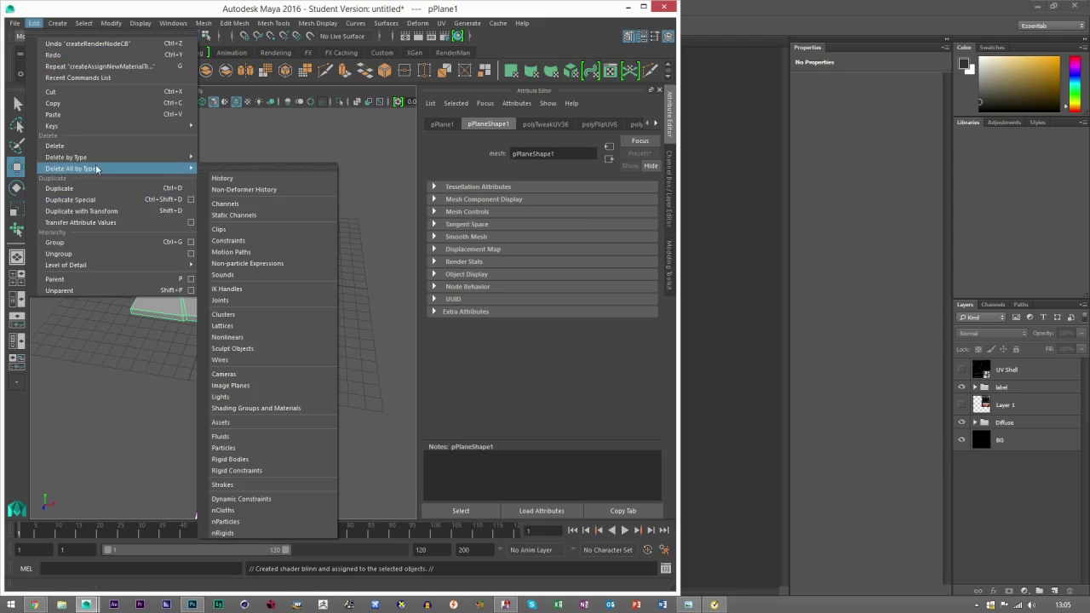
pyautogui.click(223, 178)
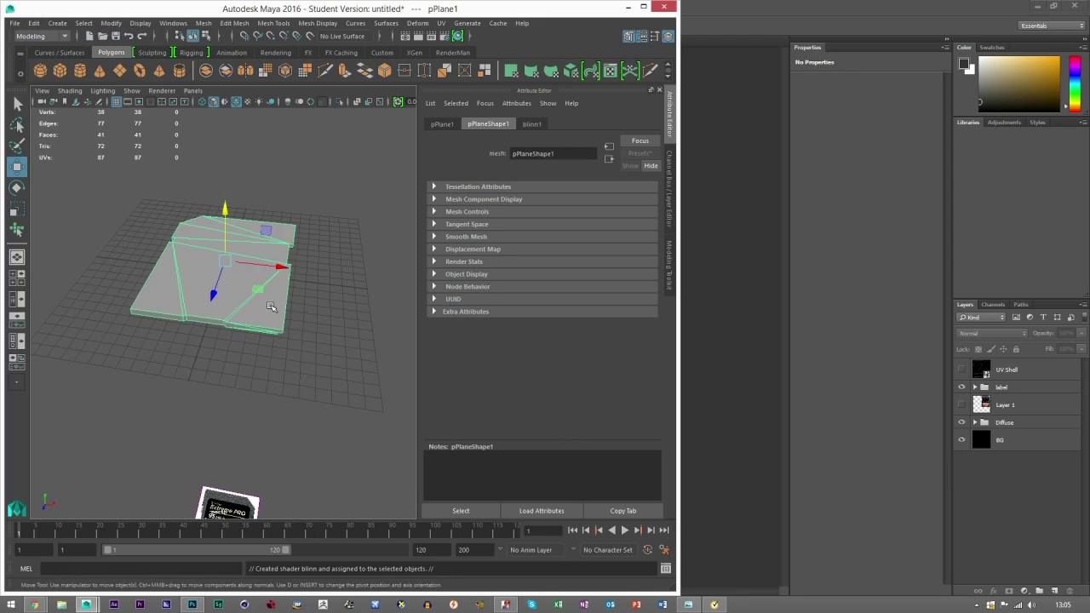
# - Map the Blinn material's color to a file texture using SD CARD Diffuse.tga from the Desktop
pyautogui.scroll(3, 269, 308)
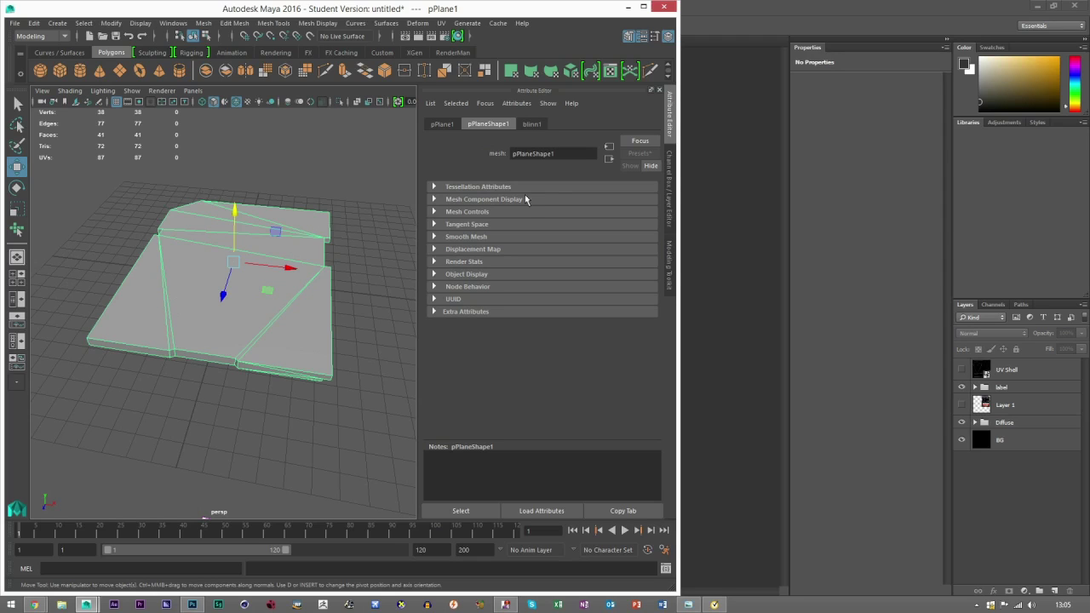
pyautogui.click(532, 125)
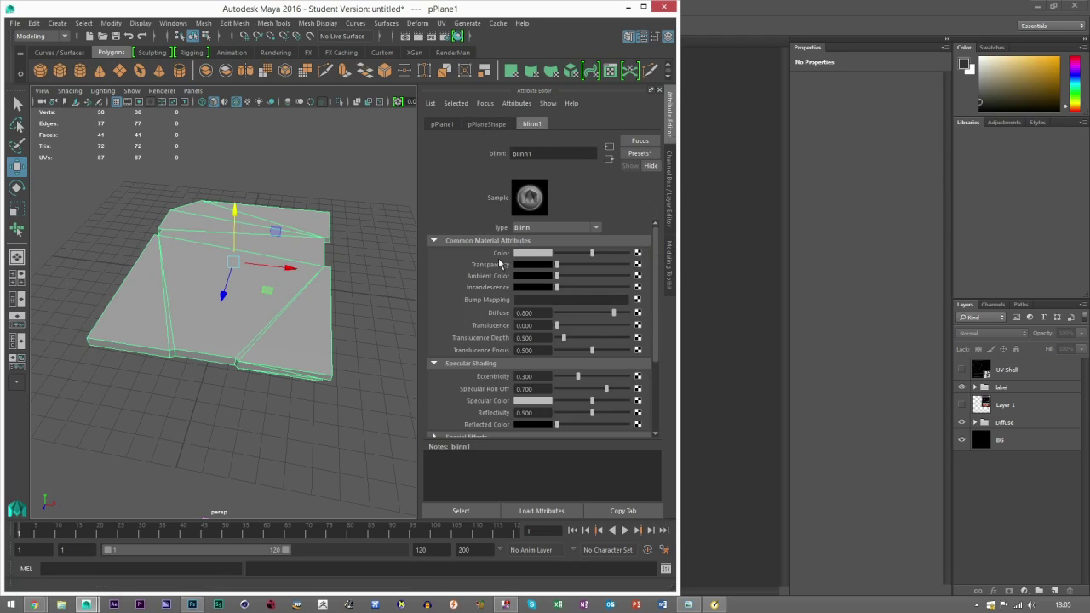
pyautogui.click(639, 254)
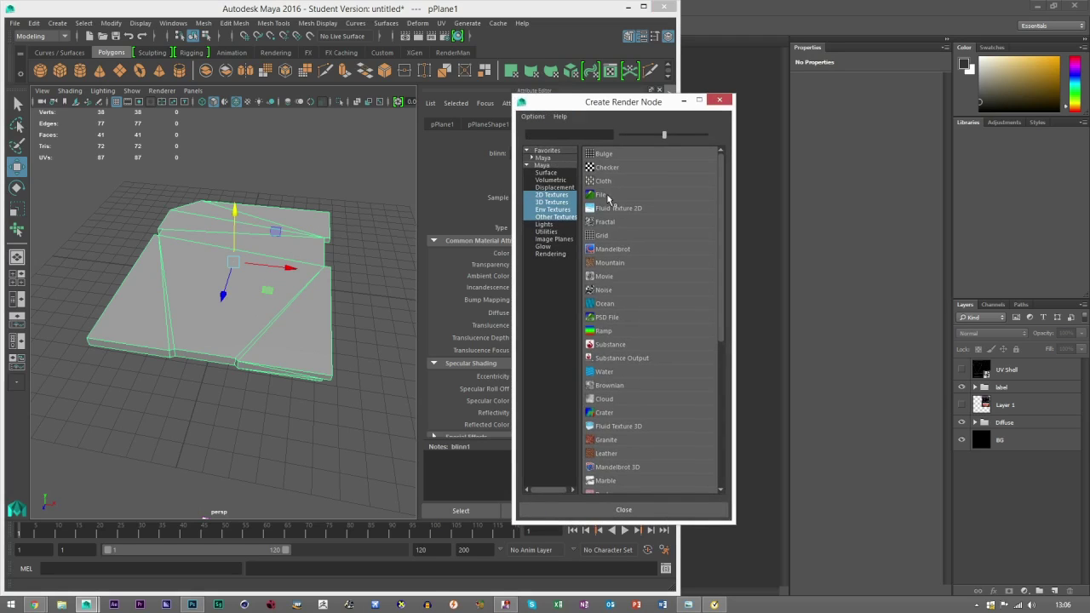
pyautogui.click(614, 205)
pyautogui.click(640, 280)
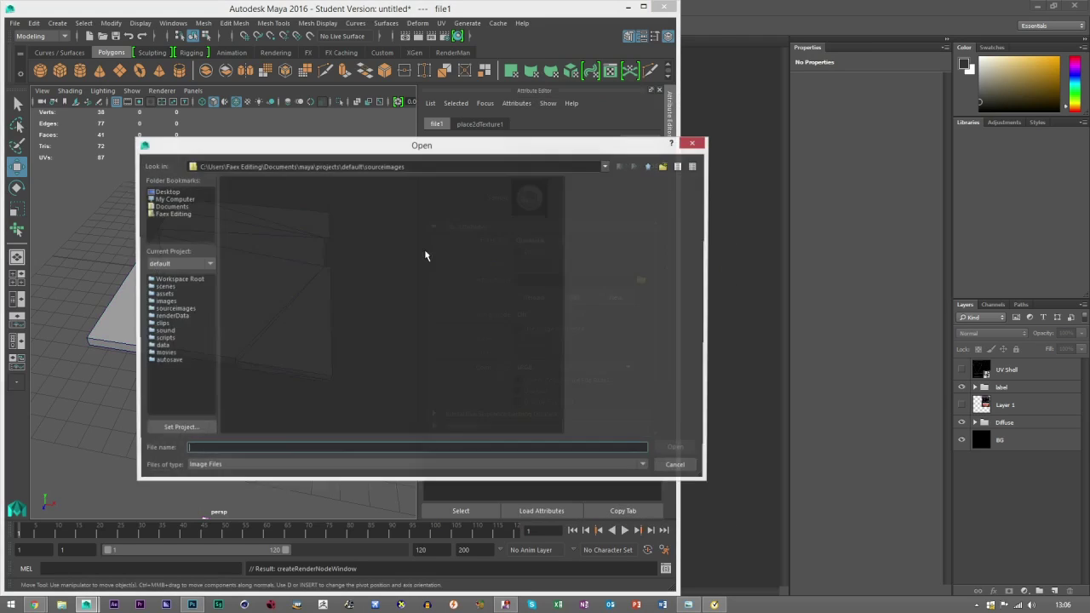
pyautogui.click(162, 192)
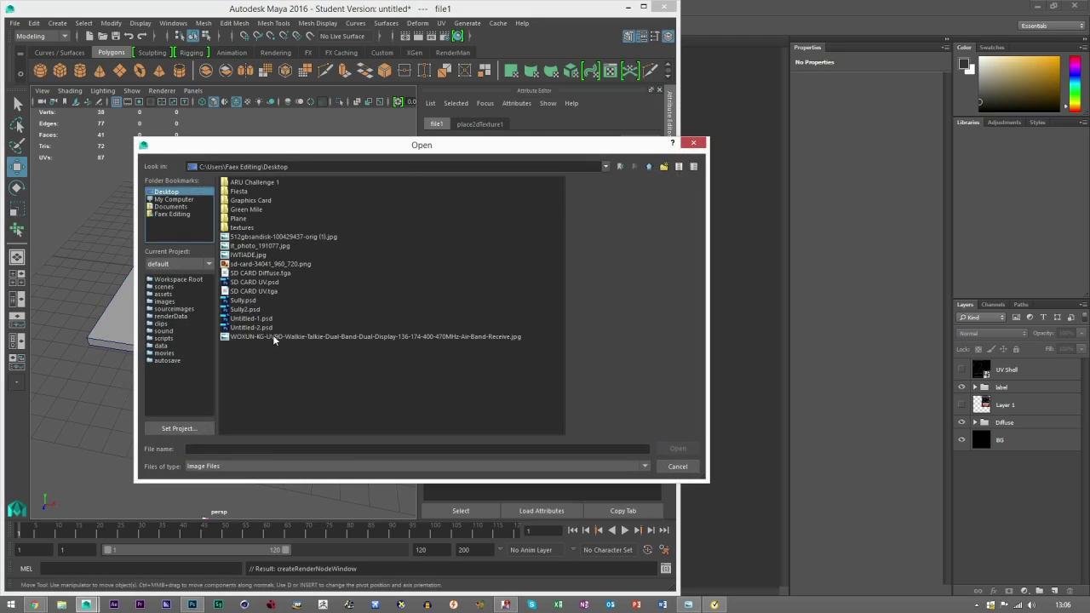
pyautogui.click(266, 273)
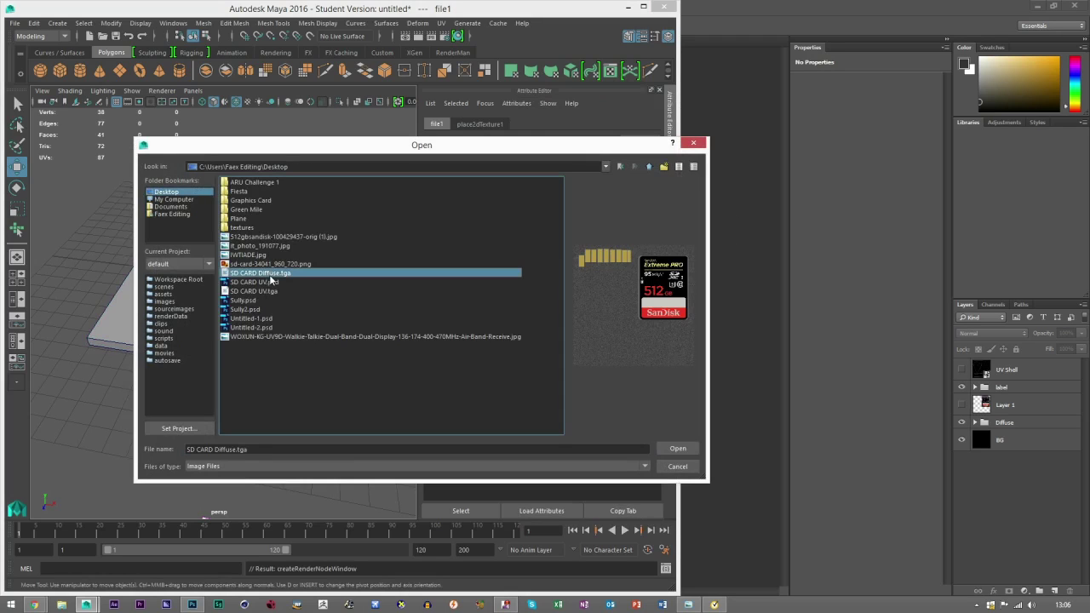
pyautogui.click(674, 449)
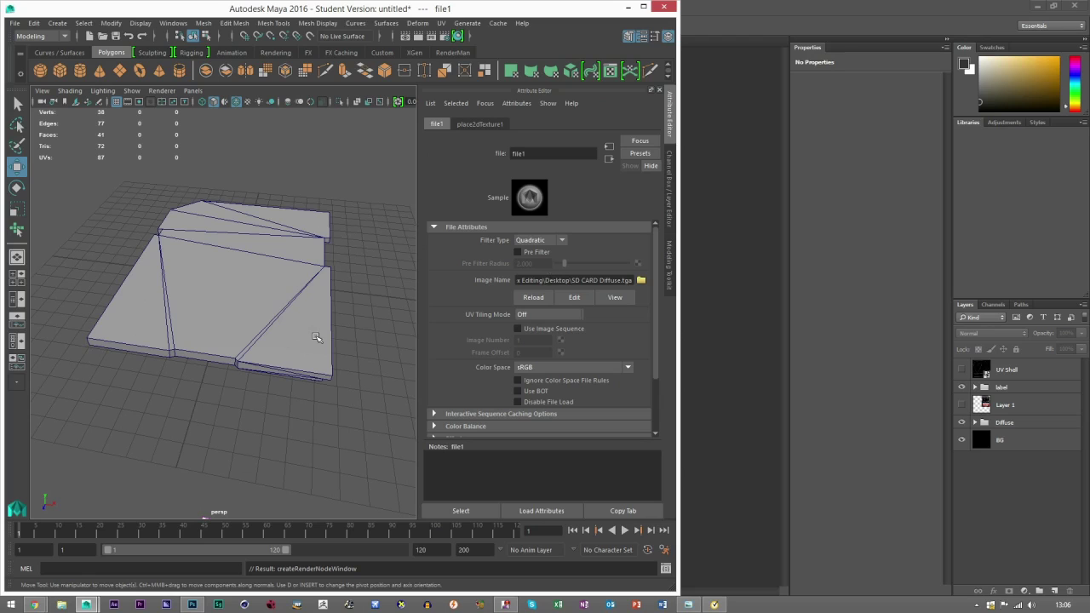
# - Turn on textured display in the perspective viewport to preview the diffuse map on the card
pyautogui.click(248, 102)
pyautogui.moveTo(246, 366); pyautogui.dragTo(338, 347)
pyautogui.moveTo(248, 296); pyautogui.dragTo(248, 319)
# - Rotate the SD card mesh over so its label side faces up, and deselect it
pyautogui.click(265, 297)
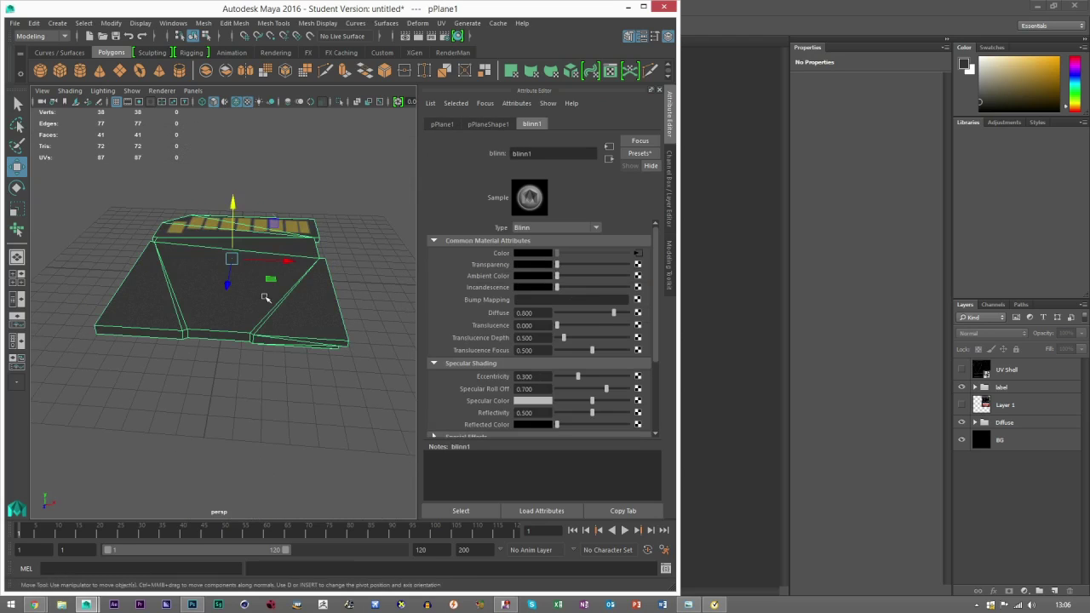
pyautogui.press('e')
pyautogui.moveTo(269, 221); pyautogui.dragTo(124, 231)
pyautogui.click(217, 389)
pyautogui.moveTo(208, 339); pyautogui.dragTo(236, 340)
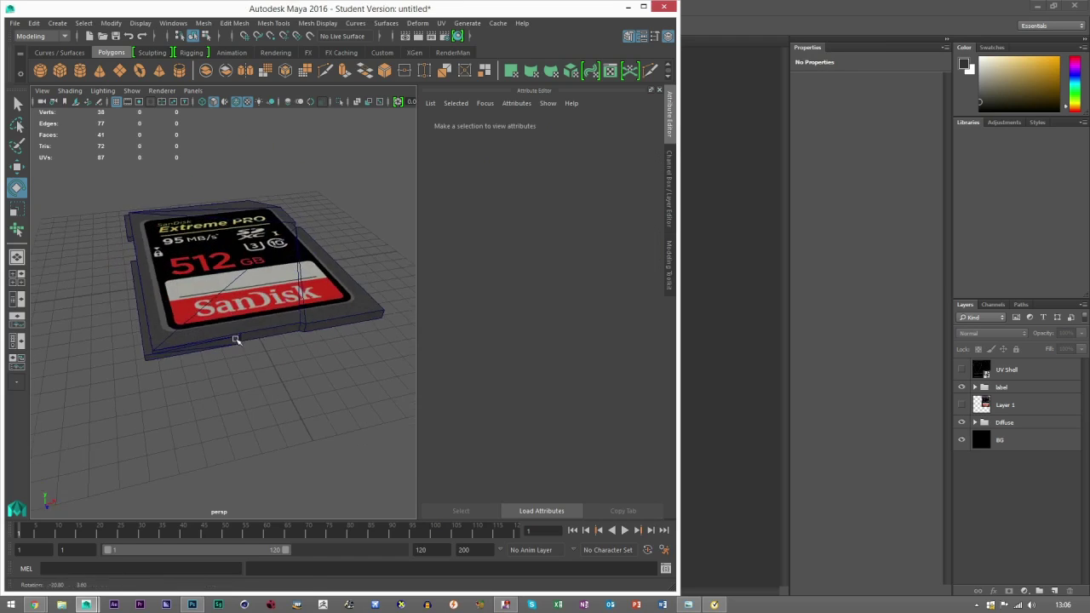
# - Turn off the wireframe overlay on the shaded card and inspect the label side
pyautogui.click(236, 102)
pyautogui.moveTo(230, 255)
pyautogui.mouseDown()
pyautogui.moveTo(232, 301)
pyautogui.moveTo(301, 278)
pyautogui.mouseUp()
pyautogui.scroll(-5, 301, 277)
pyautogui.scroll(10, 263, 324)
pyautogui.scroll(-5, 239, 337)
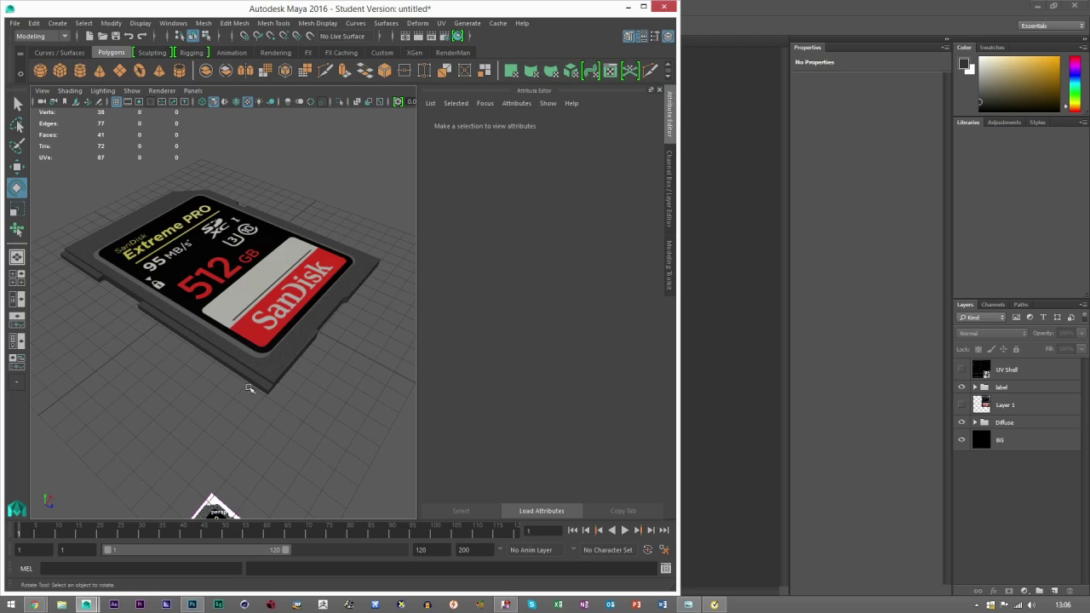
# - Switch to Photoshop, expand the Diffuse group and check what its Light Ident and Lablel layers cover
pyautogui.click(192, 545)
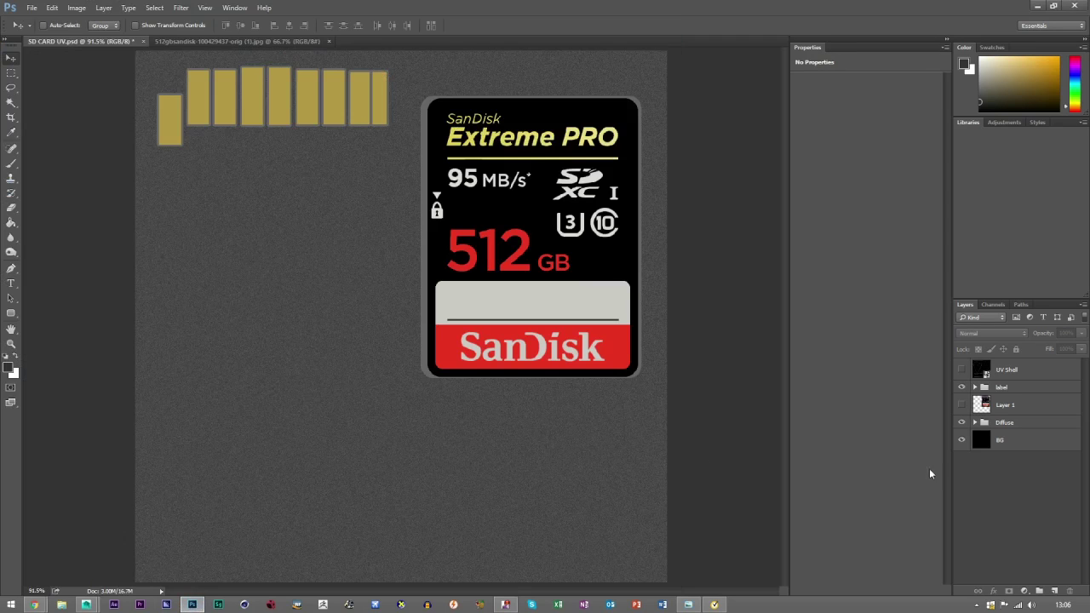
pyautogui.click(974, 423)
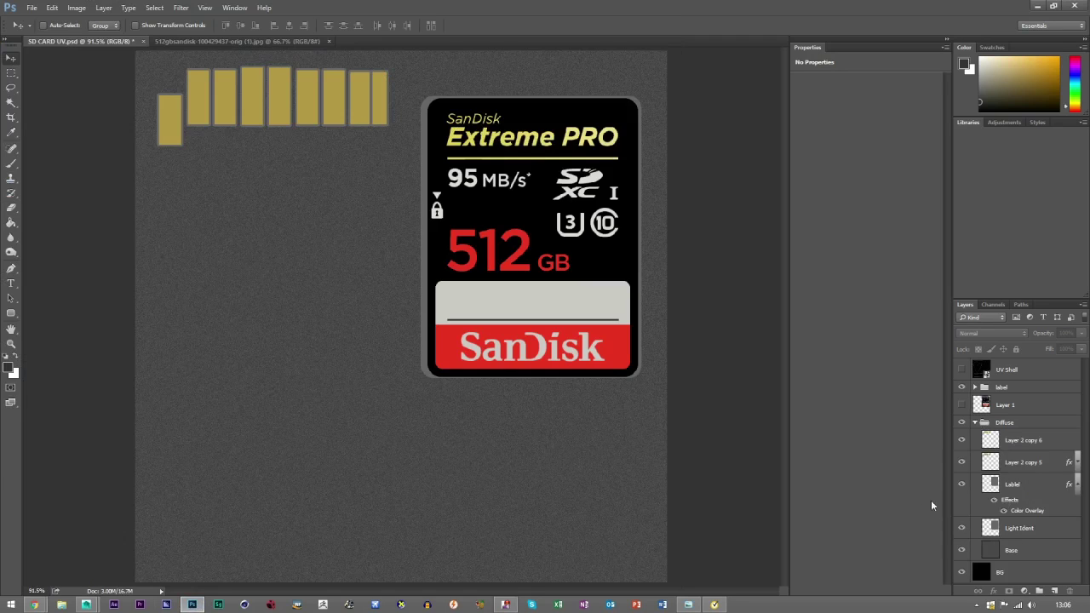
pyautogui.click(964, 528)
pyautogui.click(964, 529)
pyautogui.click(965, 486)
pyautogui.click(965, 487)
# - Darken the Base layer with a Brightness/Contrast adjustment, lowering brightness to about -70
pyautogui.click(1013, 552)
pyautogui.click(76, 7)
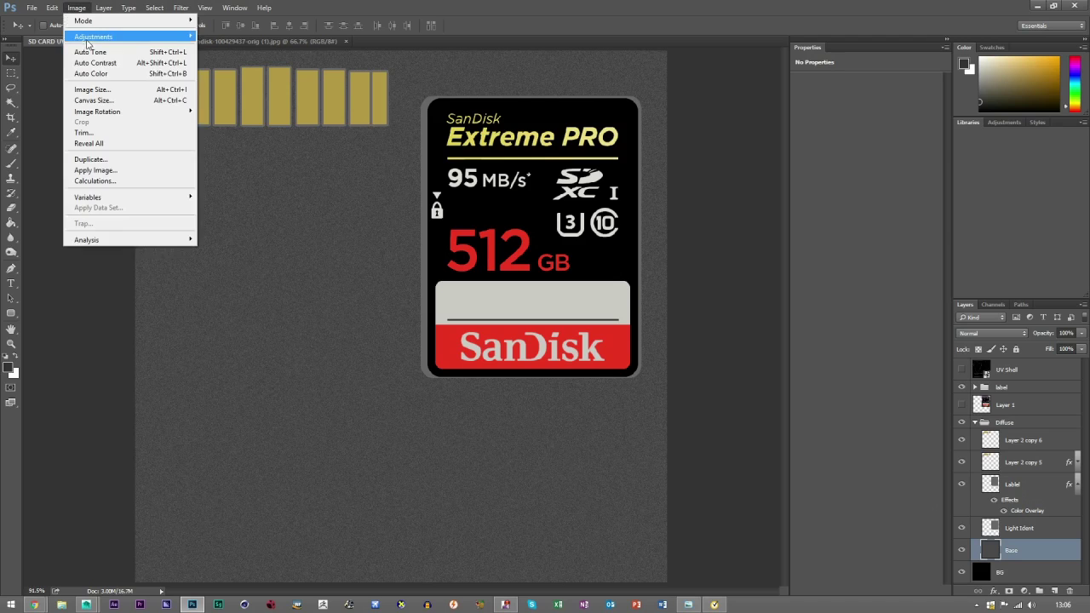
pyautogui.moveTo(98, 36)
pyautogui.click(230, 36)
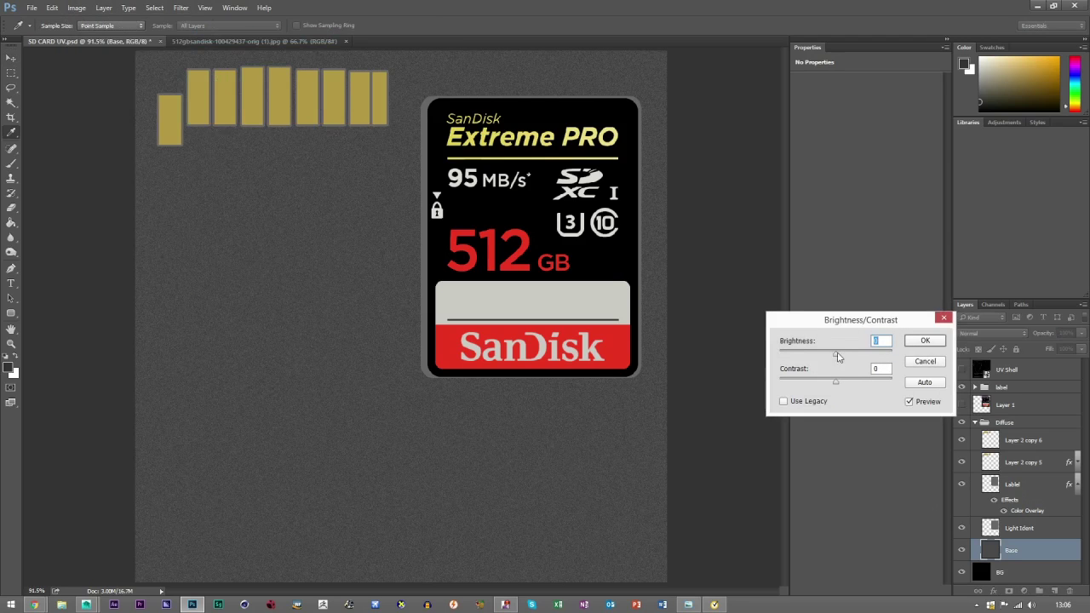
pyautogui.moveTo(836, 354); pyautogui.dragTo(809, 355)
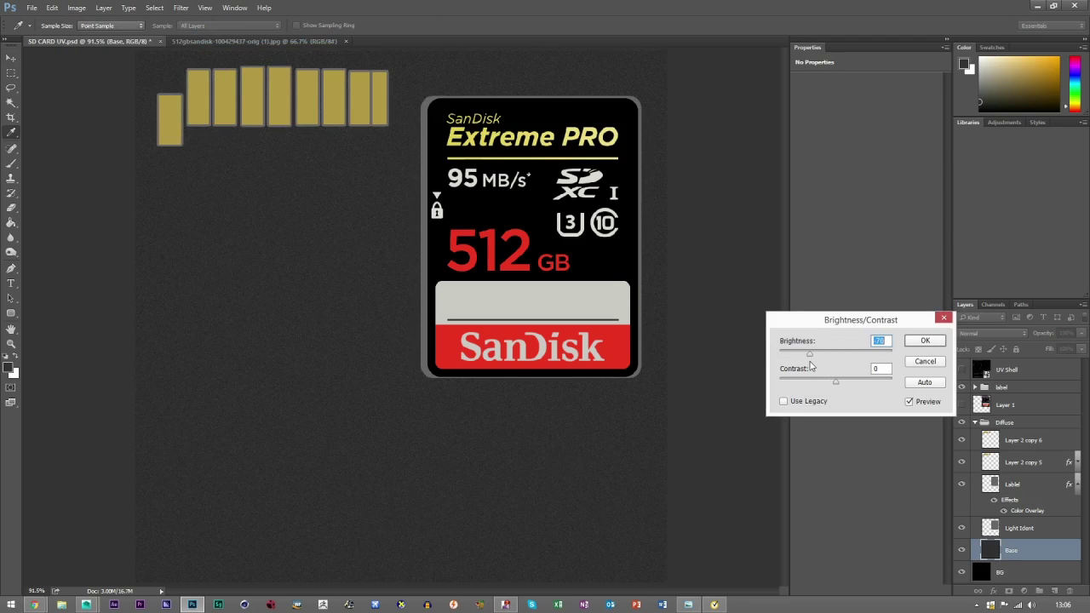
pyautogui.click(925, 341)
# - Save the darkened texture as a Targa copy, overwriting SD CARD Diffuse on the Desktop
pyautogui.click(31, 8)
pyautogui.click(42, 134)
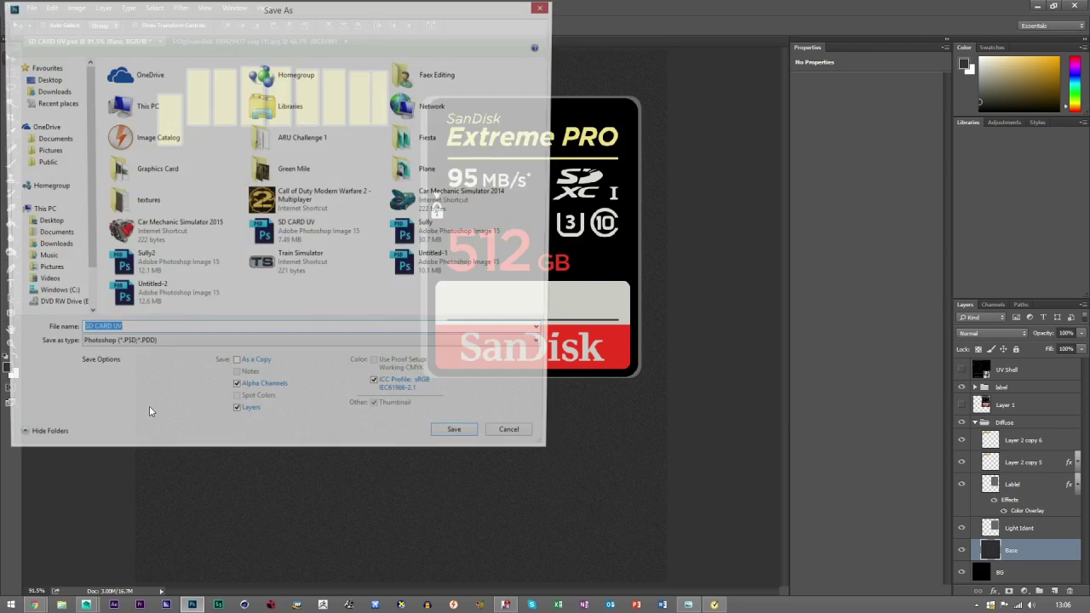
pyautogui.click(170, 346)
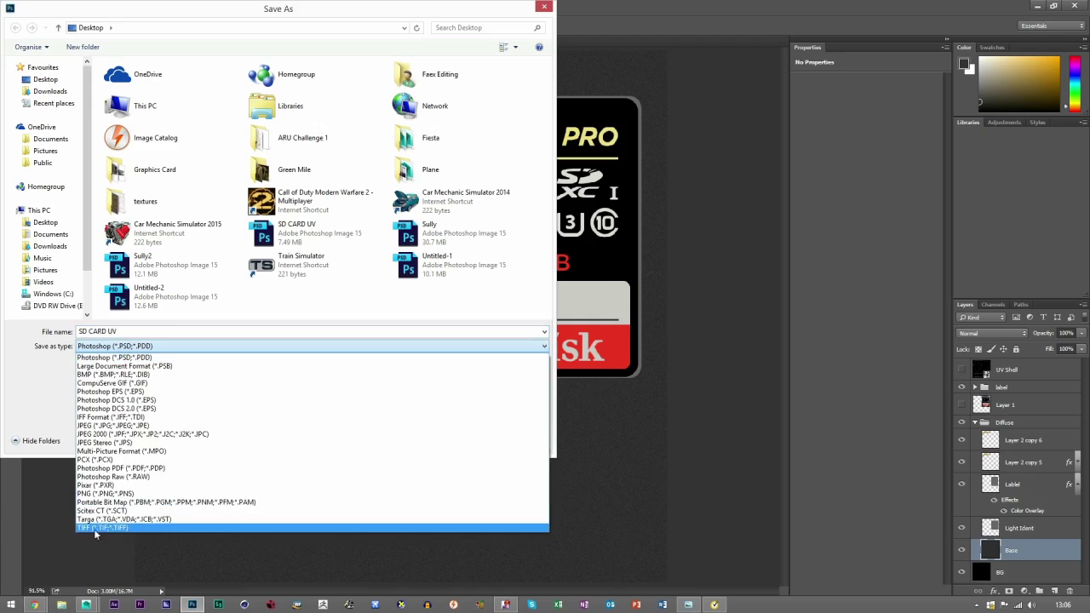
pyautogui.click(93, 529)
pyautogui.doubleClick(307, 228)
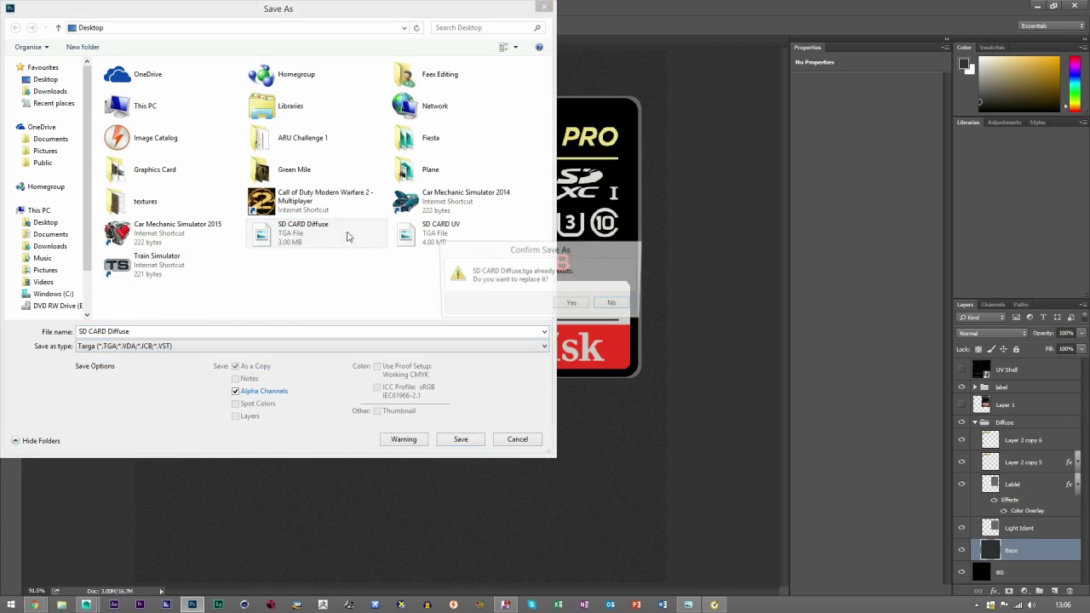
pyautogui.click(573, 304)
pyautogui.click(597, 250)
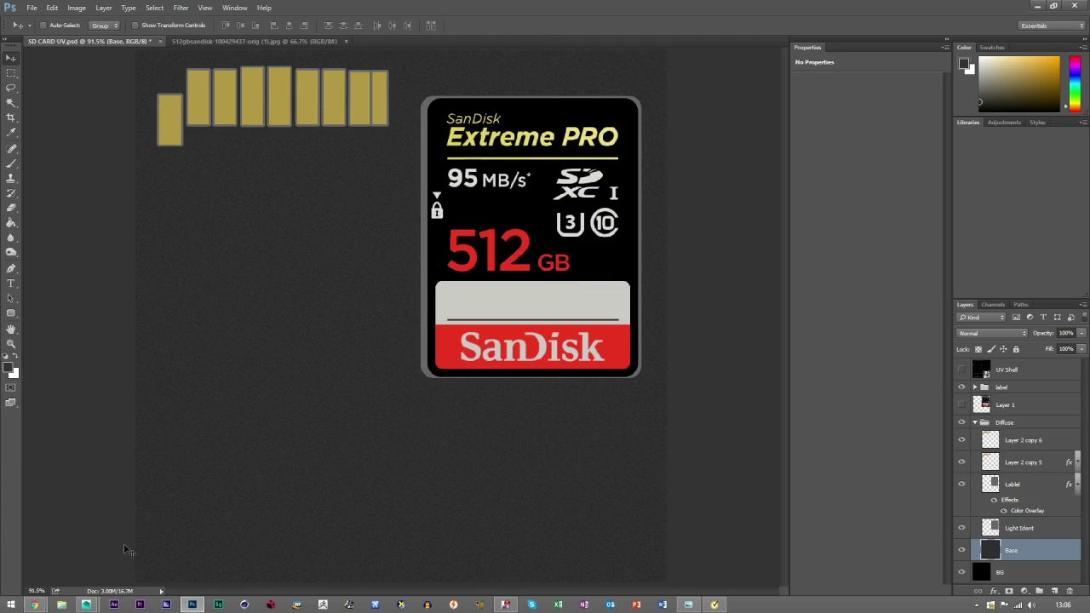
# - Switch to Maya and reload the file texture mapped to the card's Blinn color, then deselect the card
pyautogui.click(87, 605)
pyautogui.click(194, 543)
pyautogui.click(260, 317)
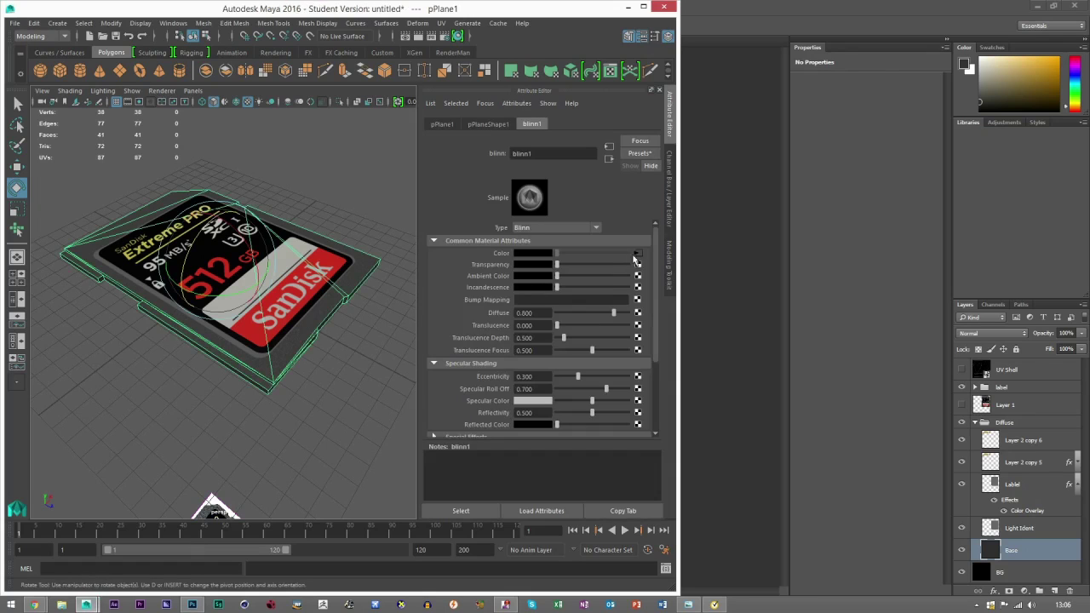
pyautogui.click(637, 254)
pyautogui.click(363, 279)
# - Maximize the Maya window and examine the card's darkened body and label from a low angle
pyautogui.moveTo(343, 309); pyautogui.dragTo(215, 263)
pyautogui.scroll(5, 270, 335)
pyautogui.scroll(-5, 261, 368)
pyautogui.scroll(5, 268, 365)
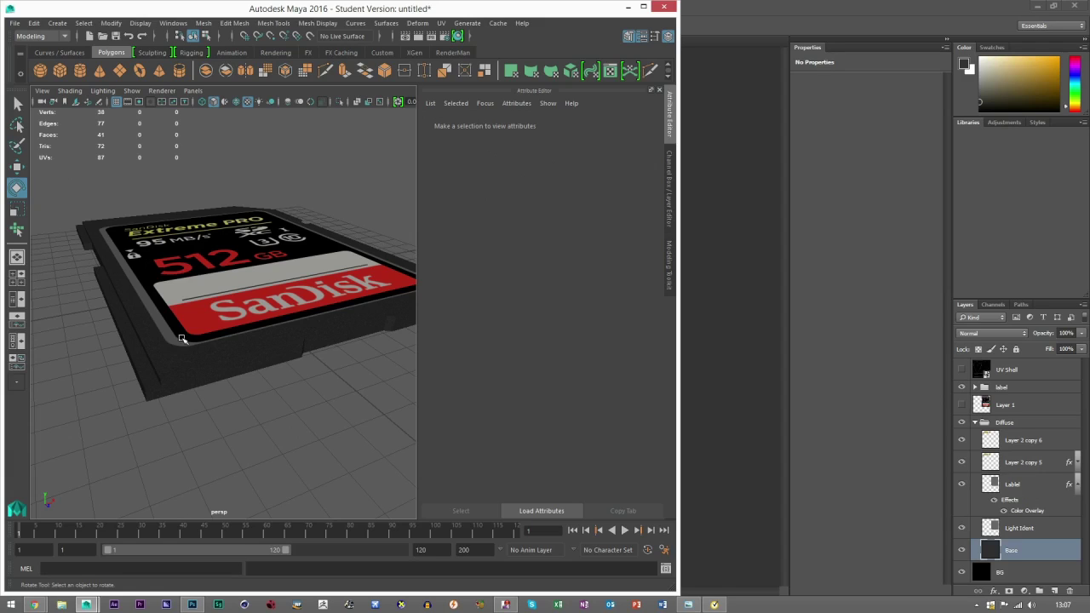
pyautogui.click(643, 7)
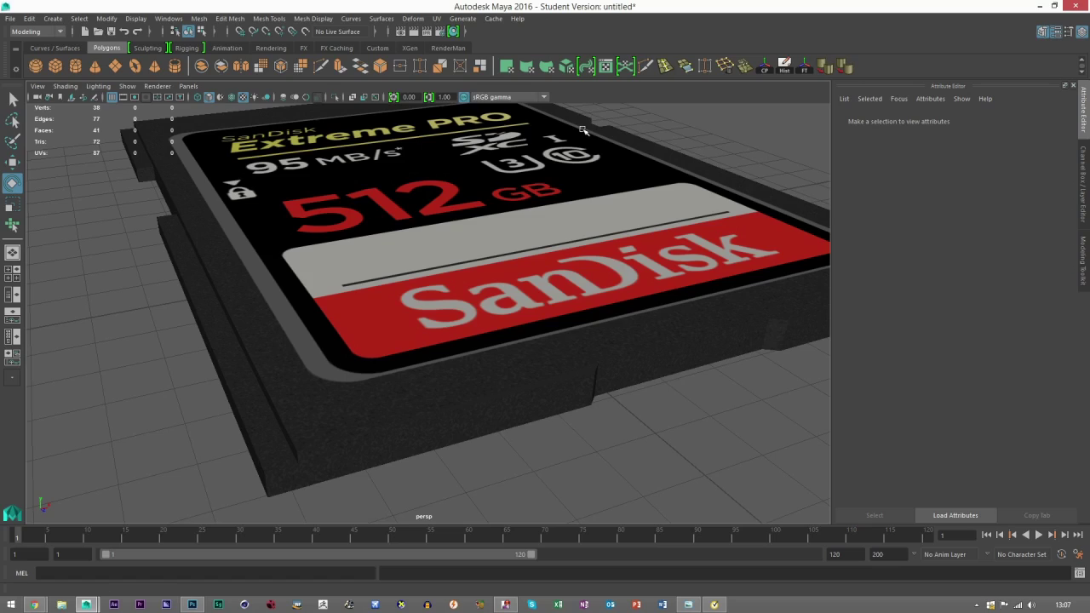
pyautogui.scroll(-5, 551, 290)
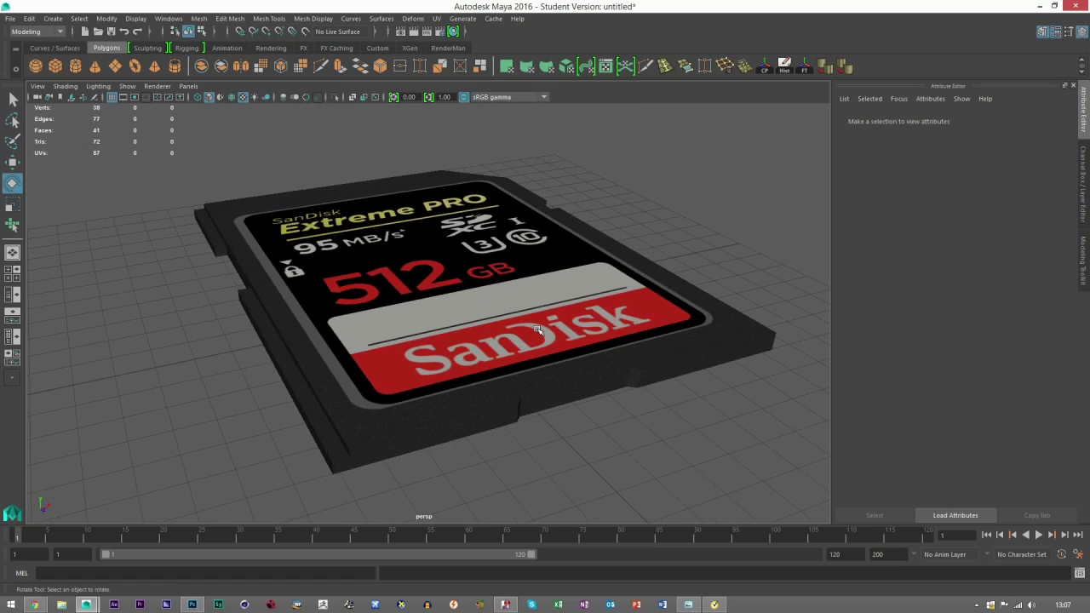